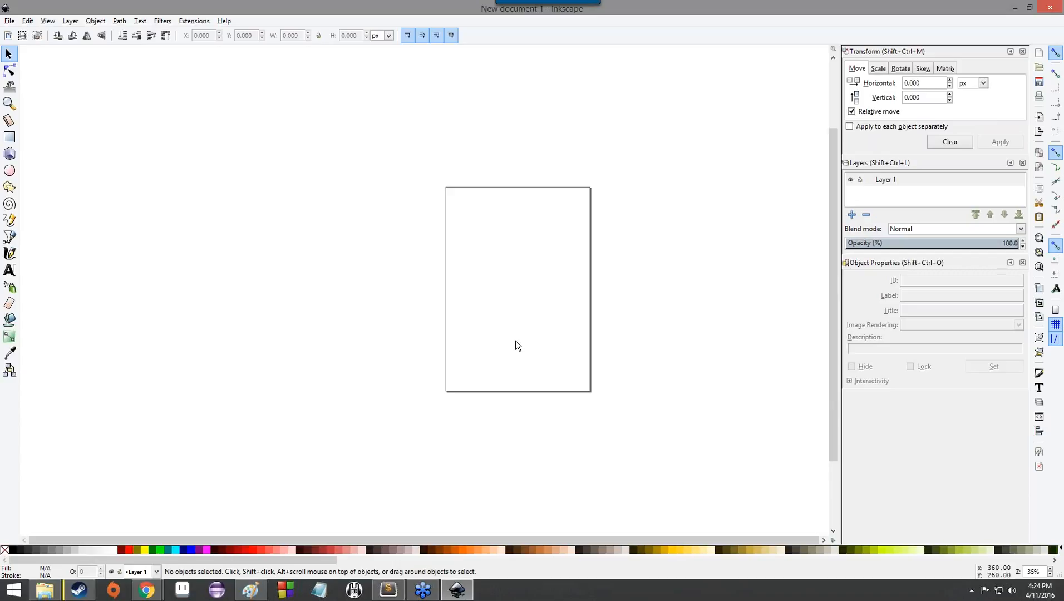
scroll(507, 302, "up", 2)
scroll(507, 299, "down", 2)
scroll(497, 273, "up", 4)
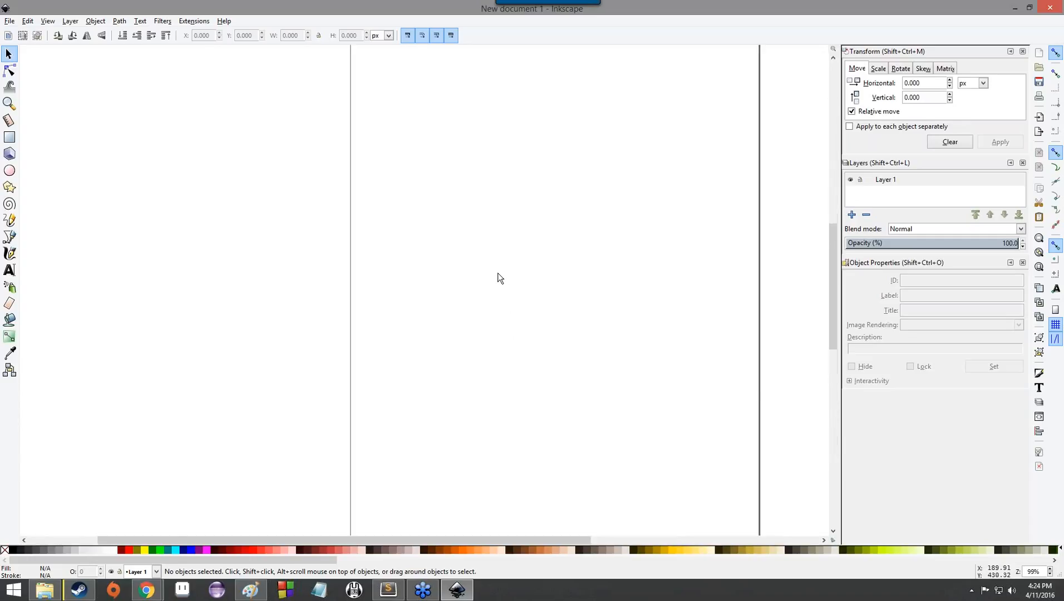
scroll(497, 273, "down", 4)
scroll(497, 273, "up", 2)
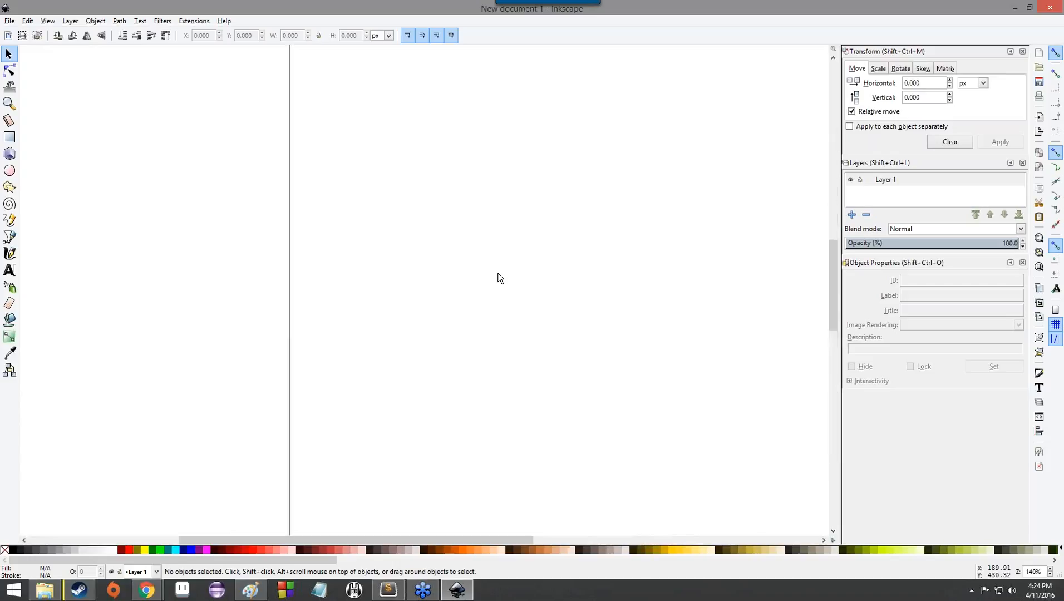
scroll(500, 280, "down", 2)
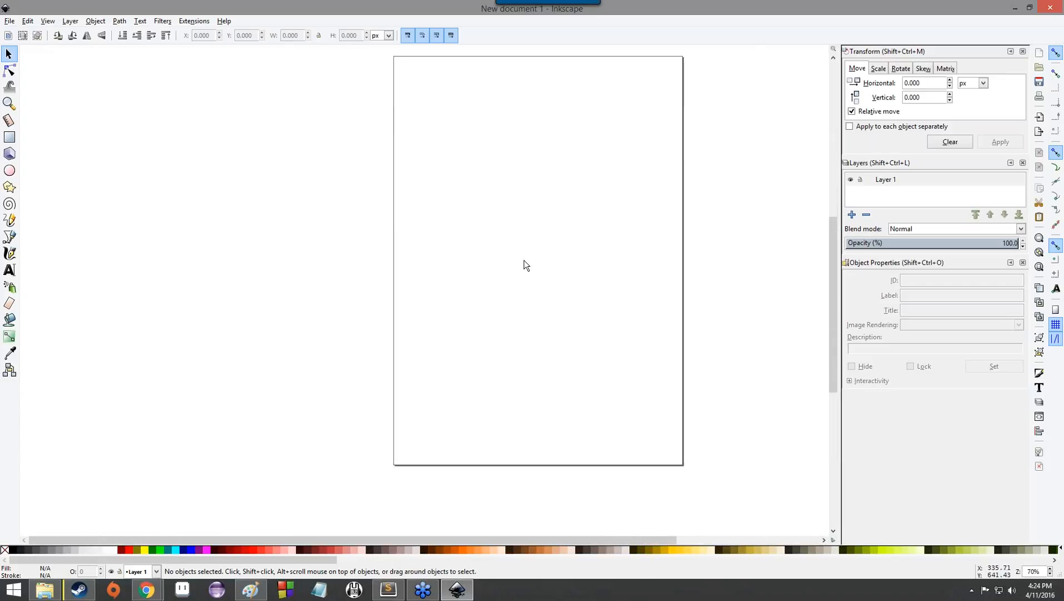
scroll(524, 260, "up", 5)
scroll(524, 261, "down", 5)
scroll(523, 259, "up", 2)
left_click_drag(693, 277, 616, 234)
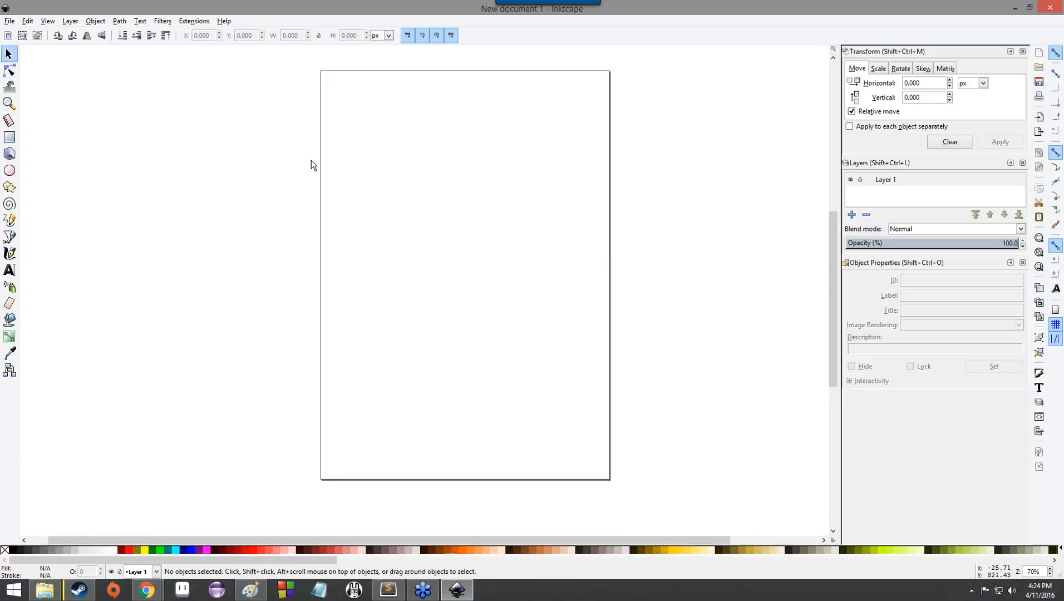
Draw a dark blue rectangle about 487 by 466 px in the middle of the page.
left_click(14, 136)
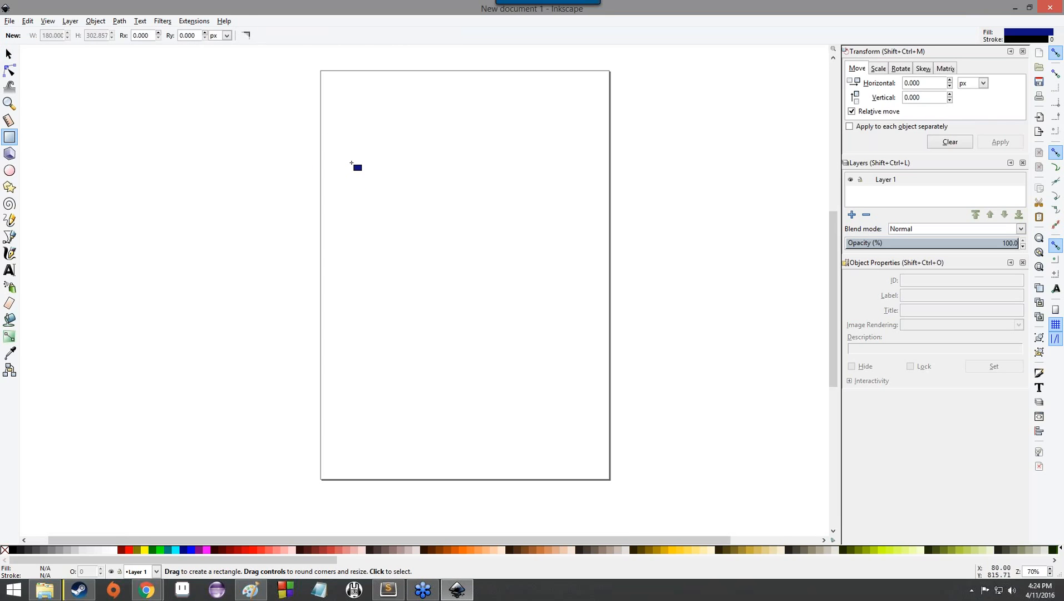
mouse_move(351, 163)
left_mouse_down()
mouse_move(488, 313)
mouse_move(532, 349)
mouse_move(540, 343)
left_mouse_up()
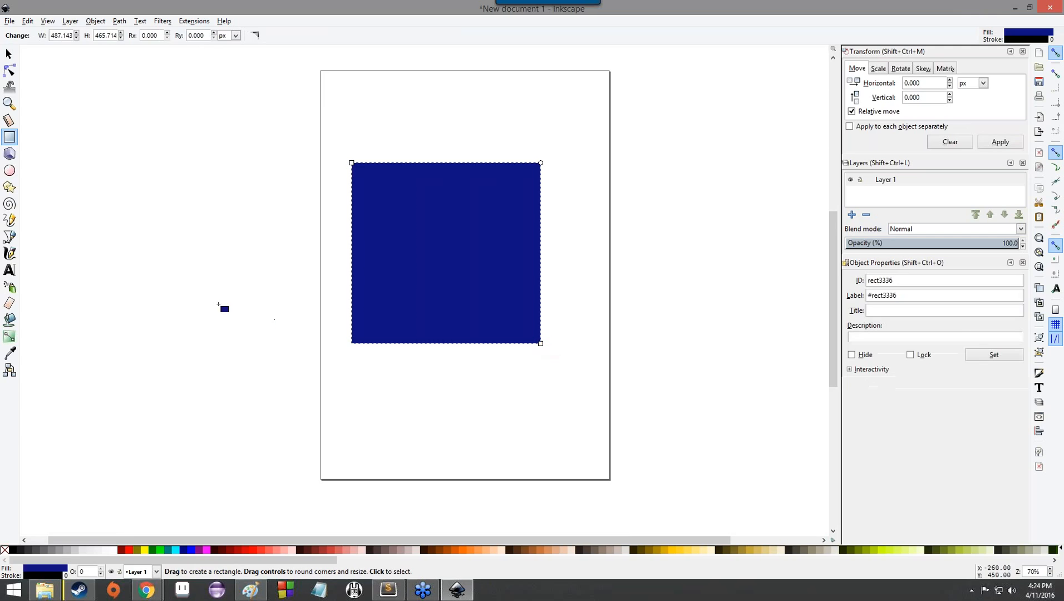
Resize the blue rectangle, squeezing its width to about 219 px and widening it again to about 530 px before enlarging it slightly.
left_click(8, 54)
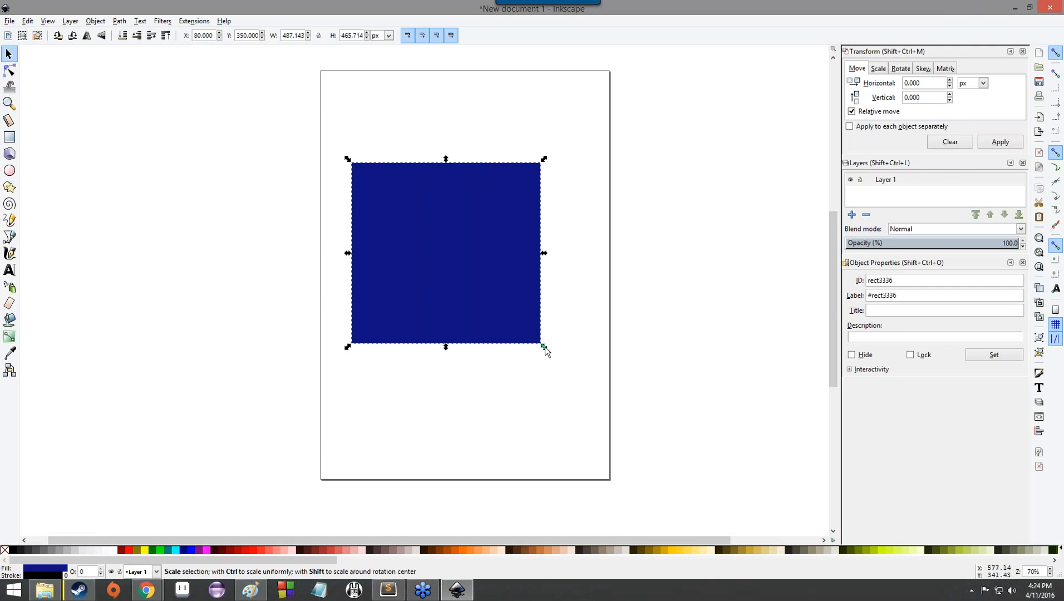
left_click_drag(544, 347, 566, 368)
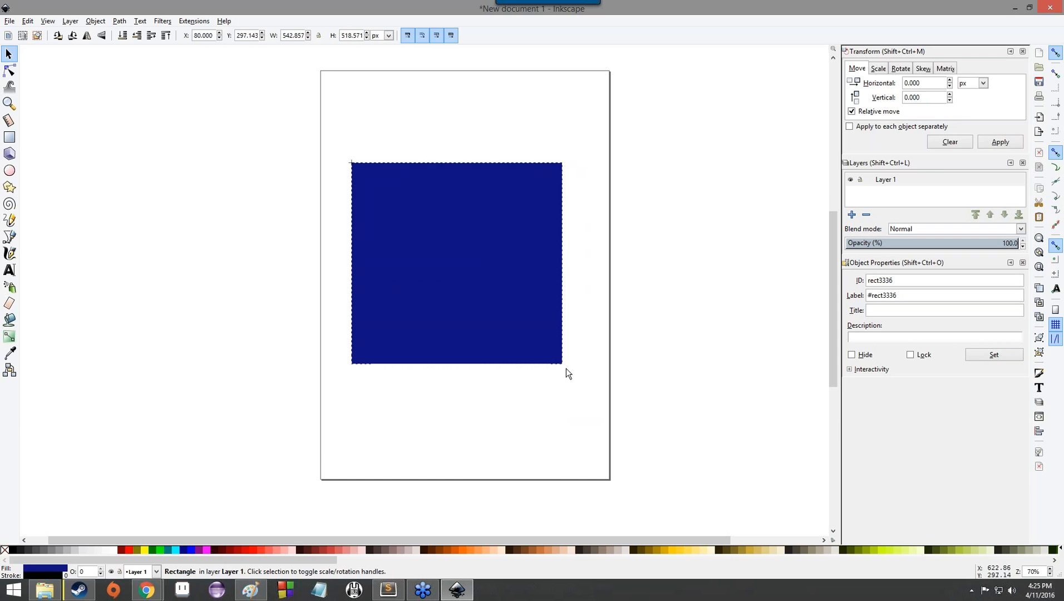
left_click_drag(348, 264, 476, 266)
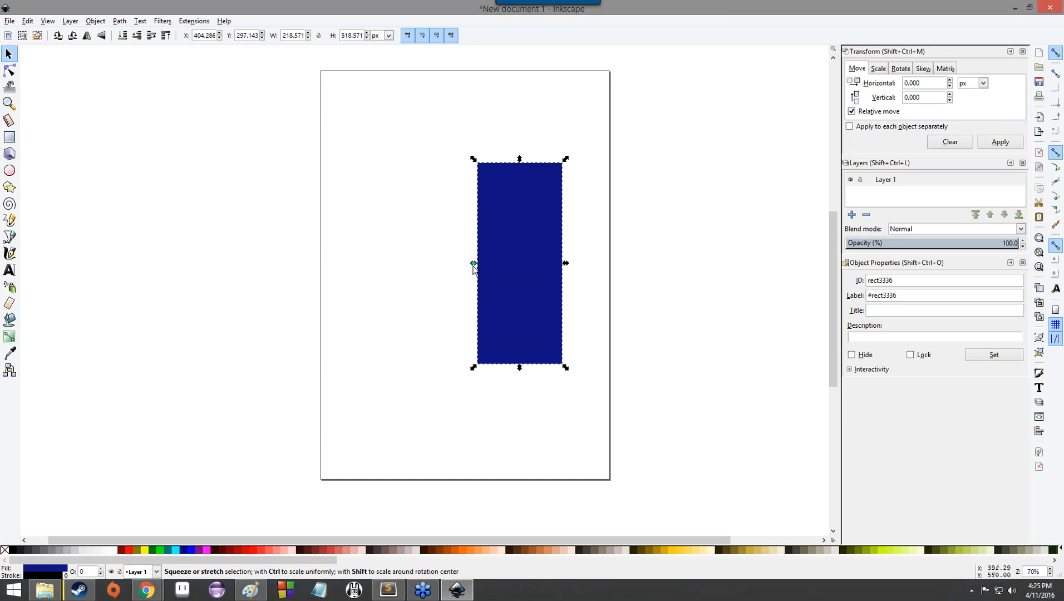
left_click_drag(475, 266, 351, 274)
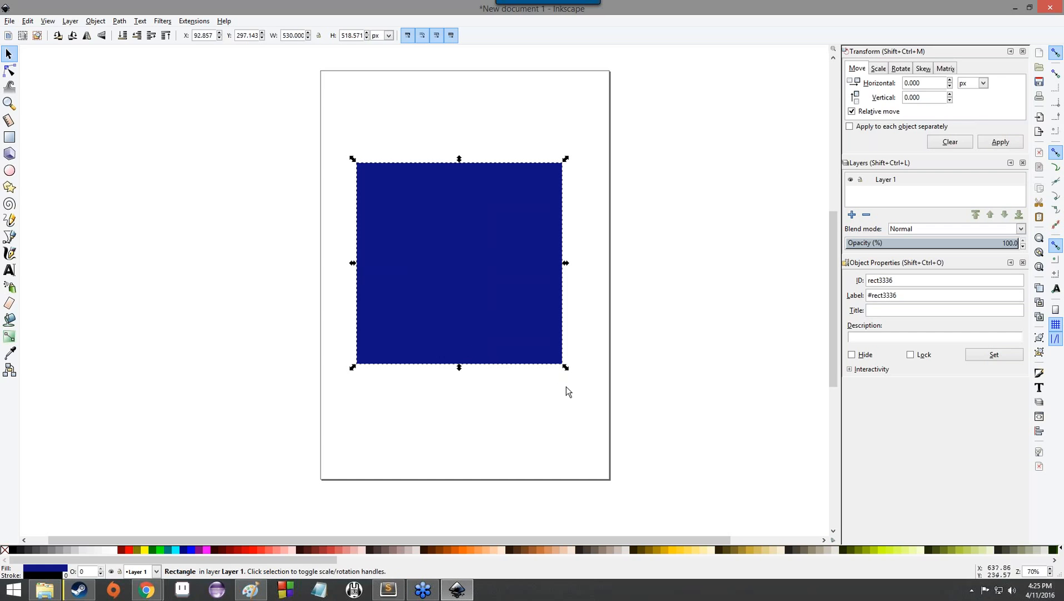
mouse_move(566, 368)
left_mouse_down()
mouse_move(531, 309)
mouse_move(473, 280)
mouse_move(591, 404)
mouse_move(542, 321)
mouse_move(562, 352)
mouse_move(546, 354)
mouse_move(585, 398)
mouse_move(585, 376)
left_mouse_up()
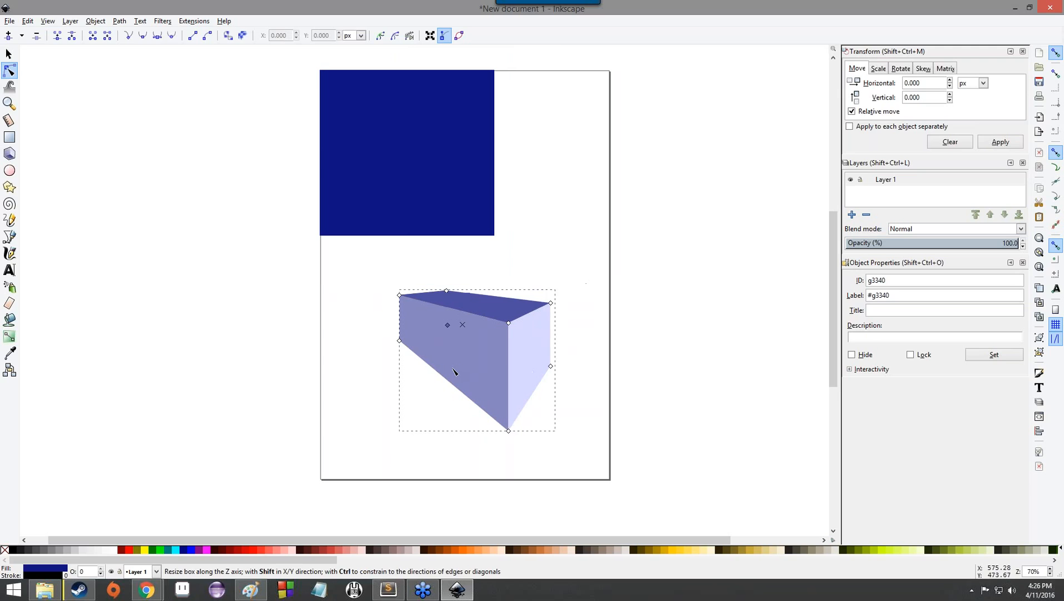
Extend the 3D box along its Z axis until its rear corner meets the page's right edge, and deselect it.
left_click_drag(459, 369, 224, 282)
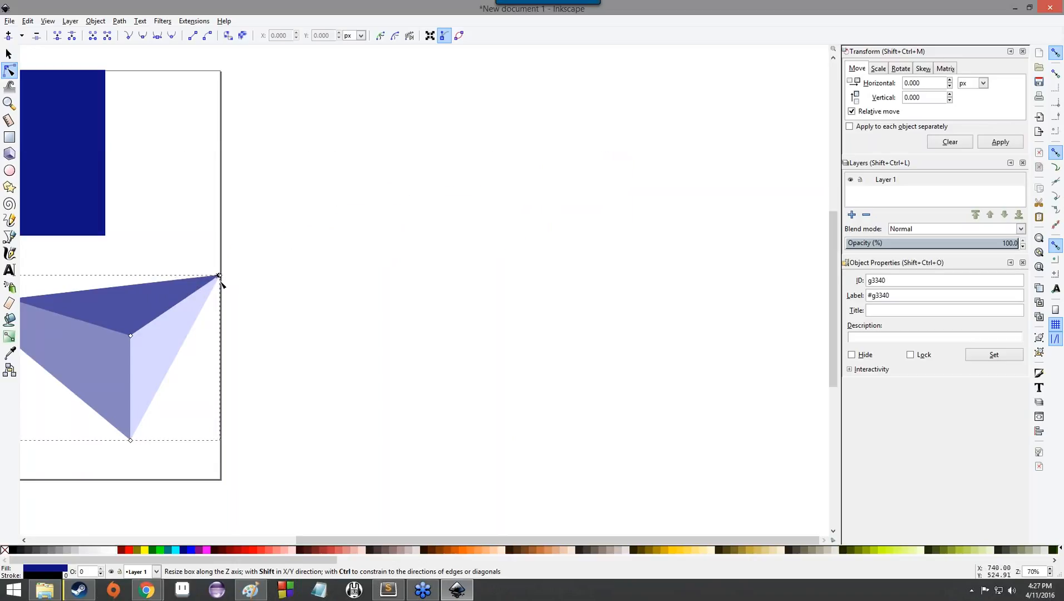
left_click_drag(243, 320, 481, 272)
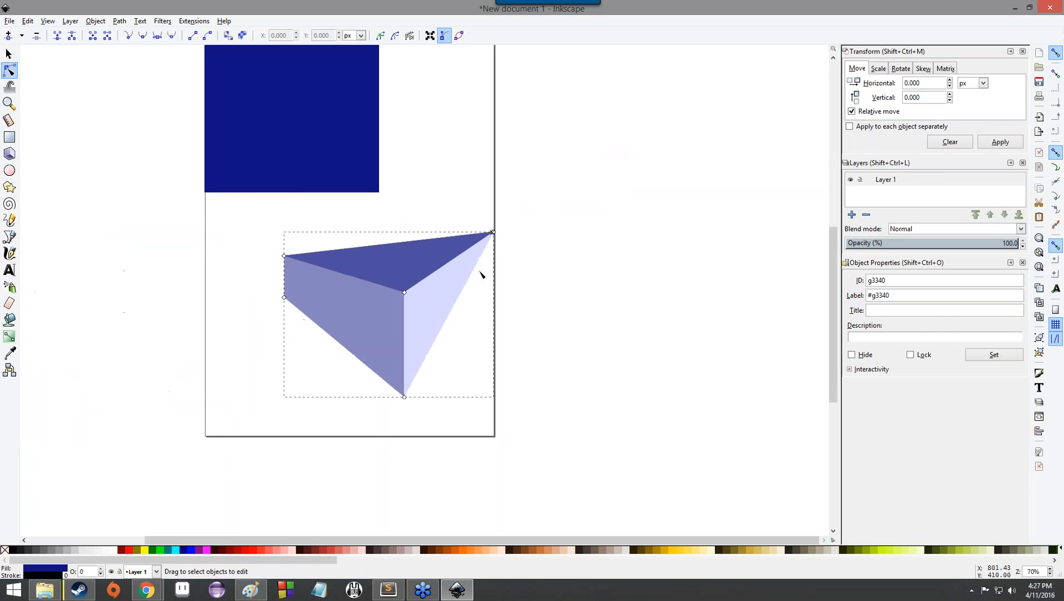
left_click(518, 280)
scroll(436, 270, "up", 3)
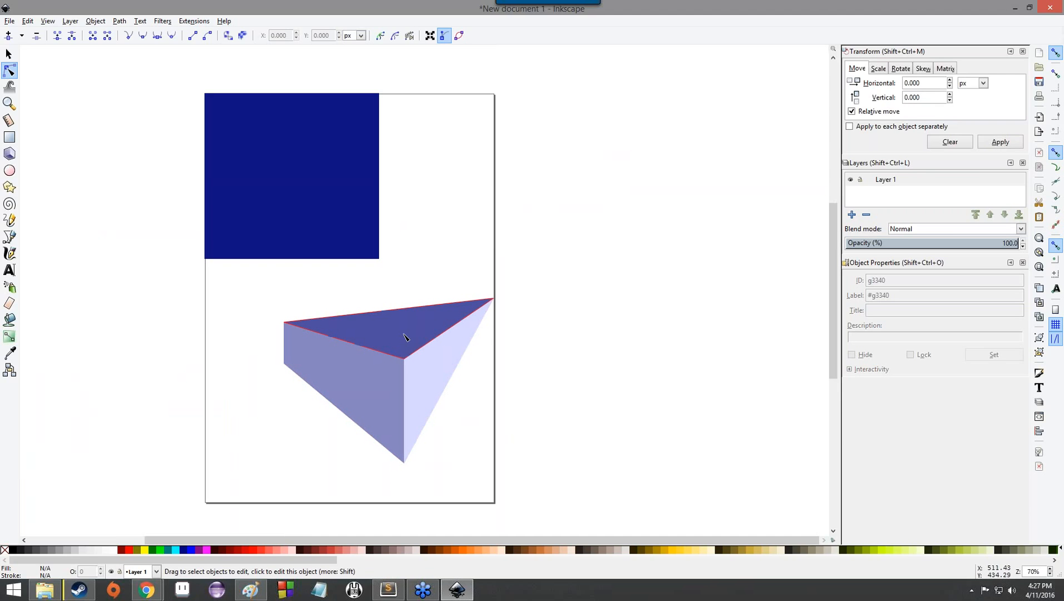
Move the 3D box into the lower-left corner of the page with the selection tool.
left_click_drag(244, 305, 462, 419)
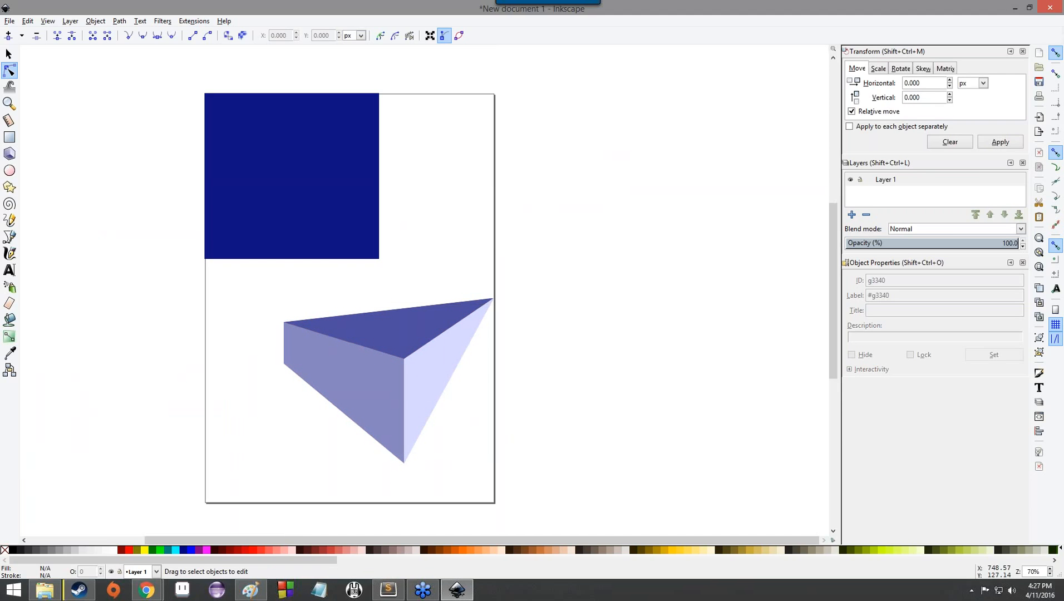
key("s")
left_click_drag(378, 346, 301, 380)
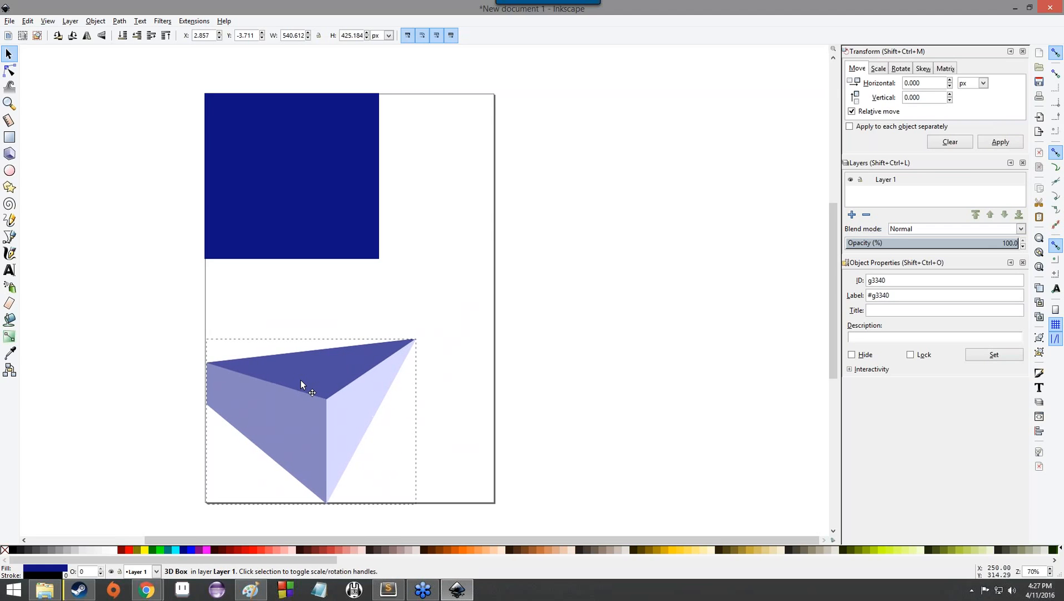
Reshape the 3D box by its nodes, raising the front upper corner and lowering it near the bottom corner to leave a thin slab.
left_click(9, 70)
left_click_drag(327, 399, 332, 329)
left_click_drag(332, 510, 333, 504)
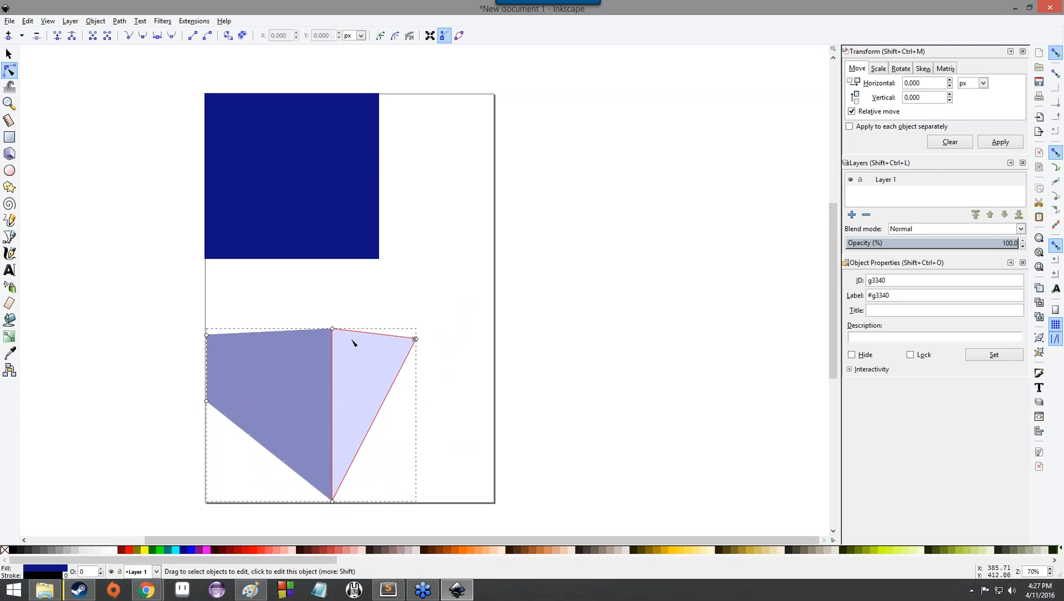
left_click_drag(332, 329, 333, 471)
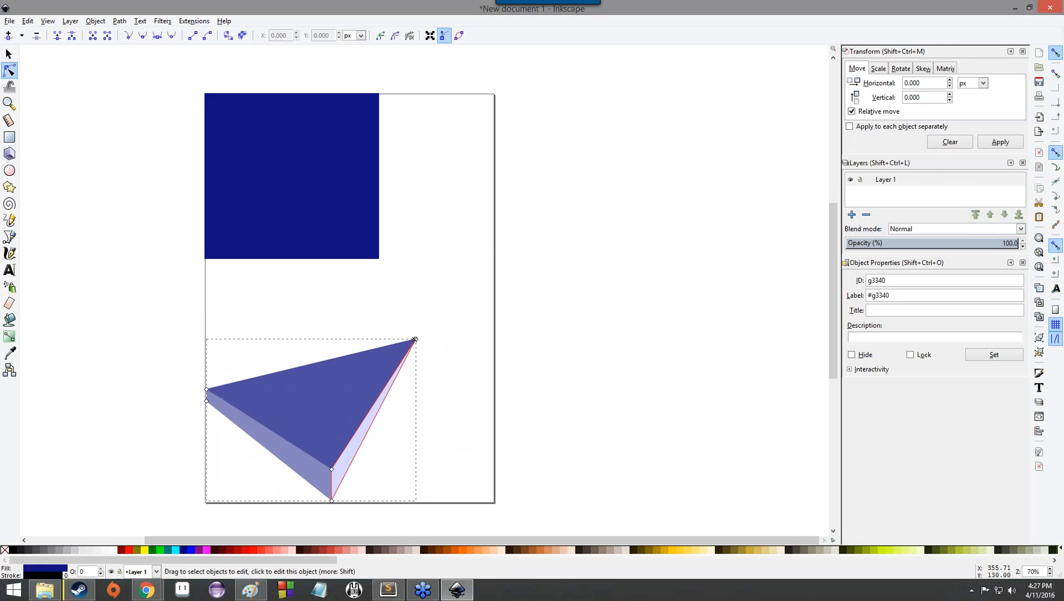
left_click(406, 425)
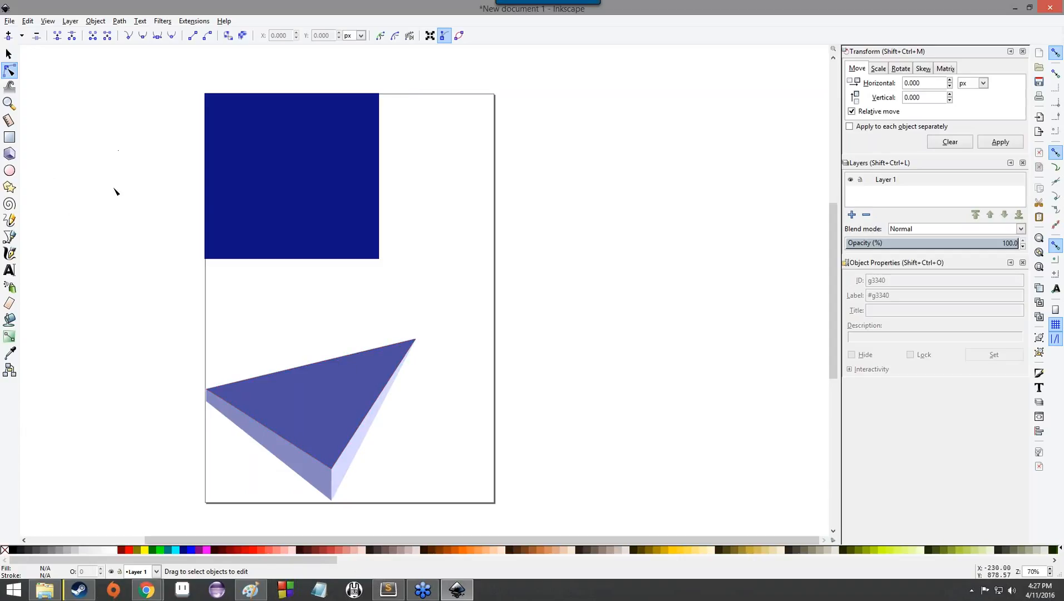
left_click(332, 498)
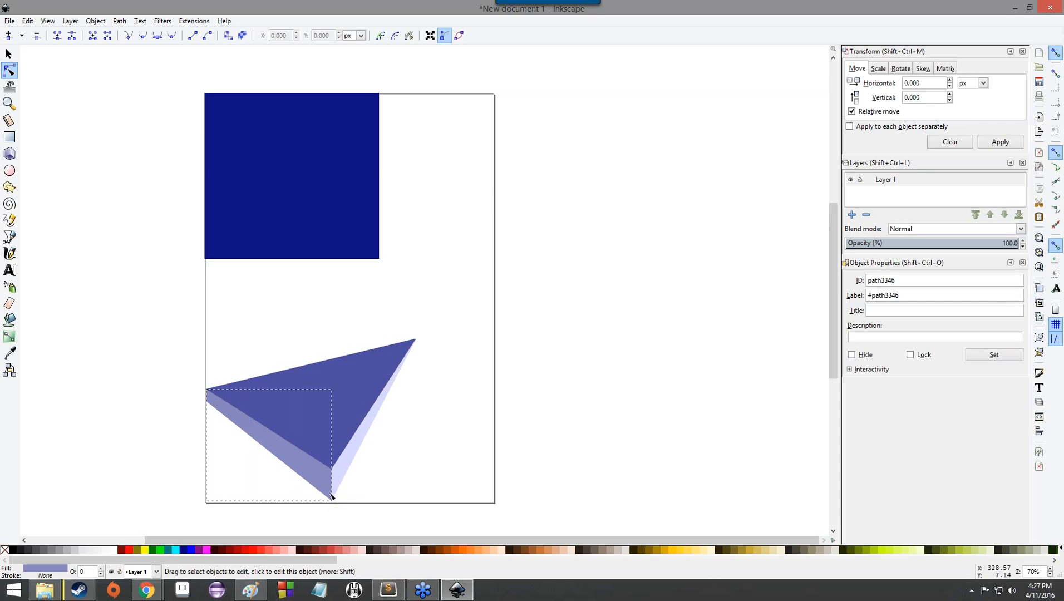
left_click_drag(301, 458, 330, 487)
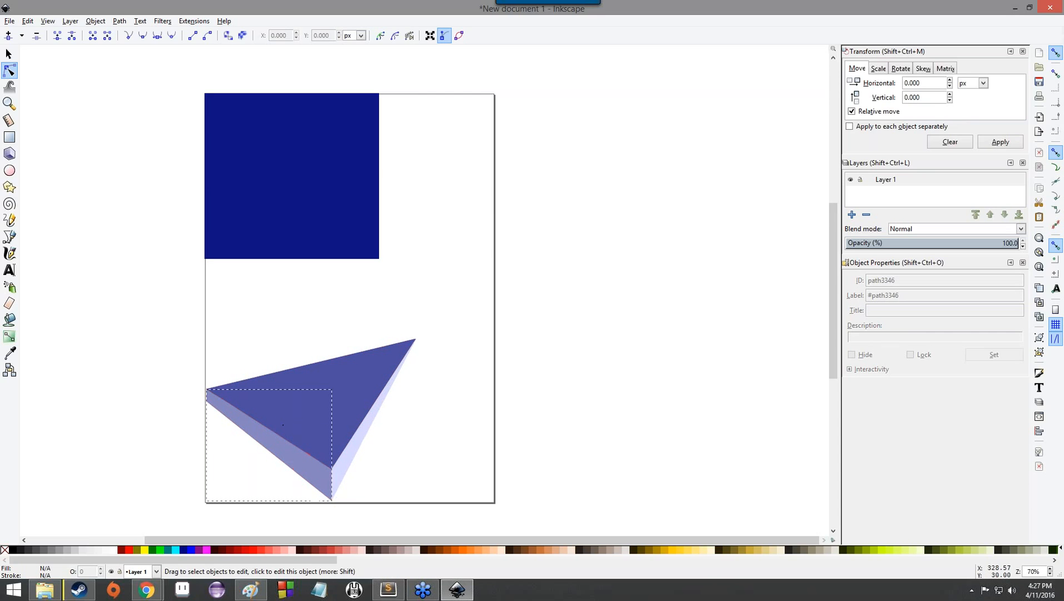
left_click(333, 491)
left_click(332, 389)
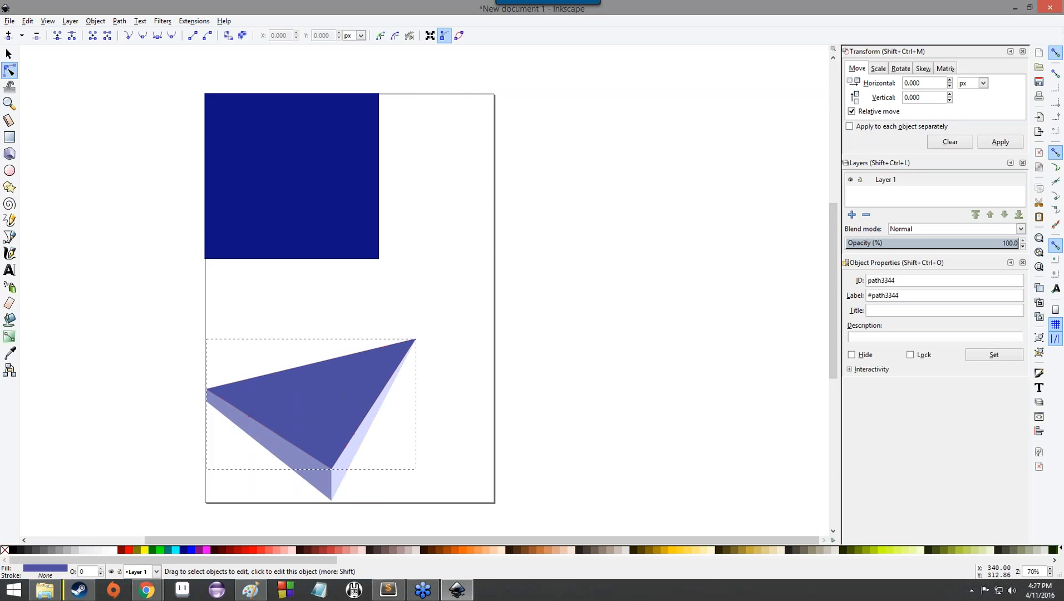
left_click(252, 284)
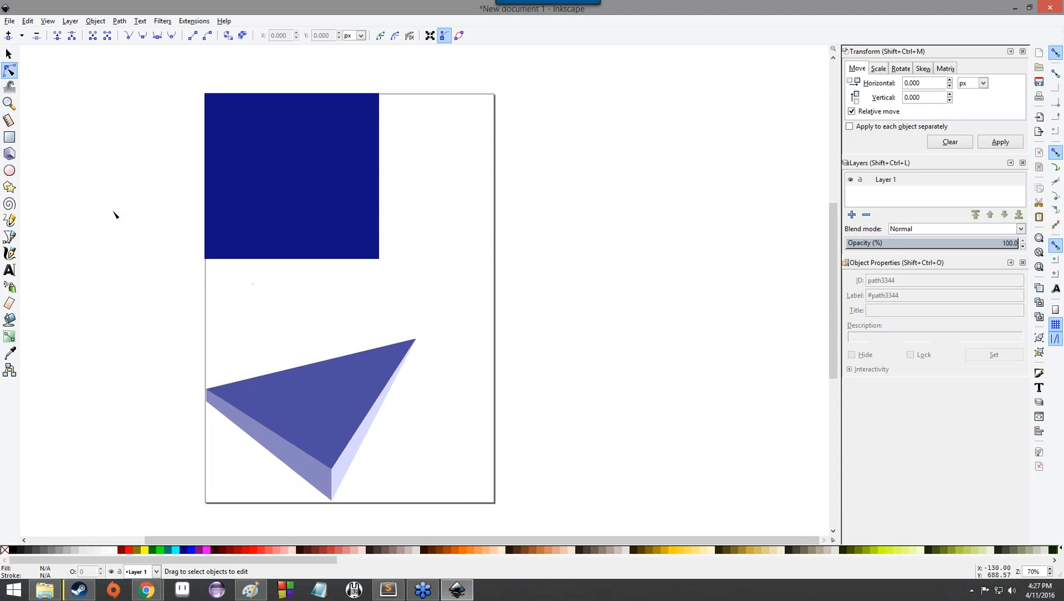
Draw two overlapping five-pointed stars about 78 px in radius below the blue square, giving the front one an olive fill.
left_click(9, 187)
left_click_drag(256, 292, 289, 303)
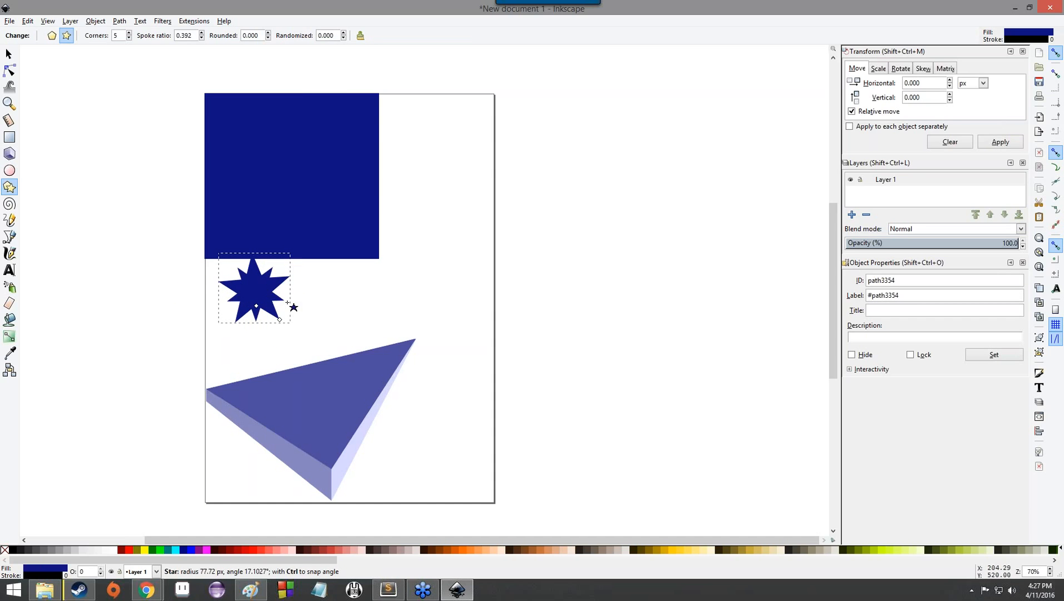
left_click(136, 549)
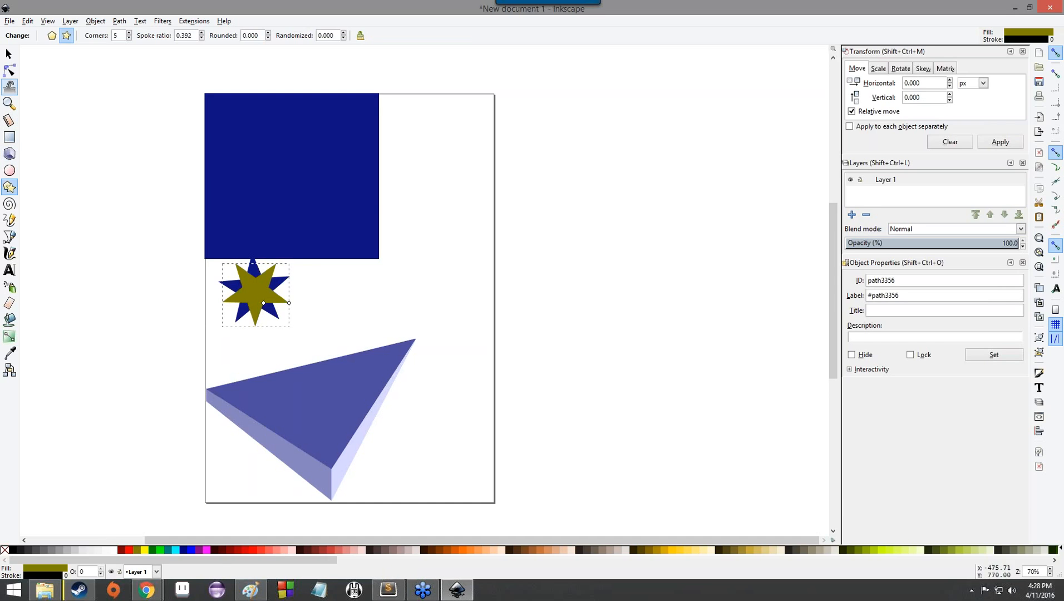
Distort the olive star by its base-radius and tip handles, bringing it back to a small star with a 0.310 spoke ratio.
mouse_move(264, 304)
left_mouse_down()
mouse_move(310, 406)
mouse_move(256, 304)
mouse_move(275, 301)
mouse_move(261, 301)
left_mouse_up()
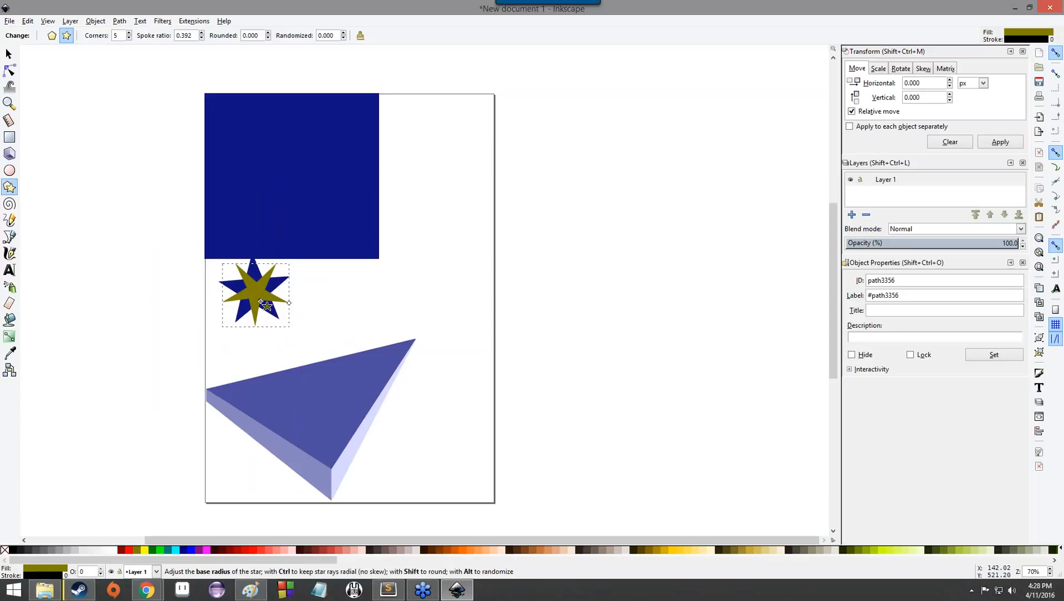
mouse_move(262, 302)
left_mouse_down()
mouse_move(268, 309)
mouse_move(260, 306)
left_mouse_up()
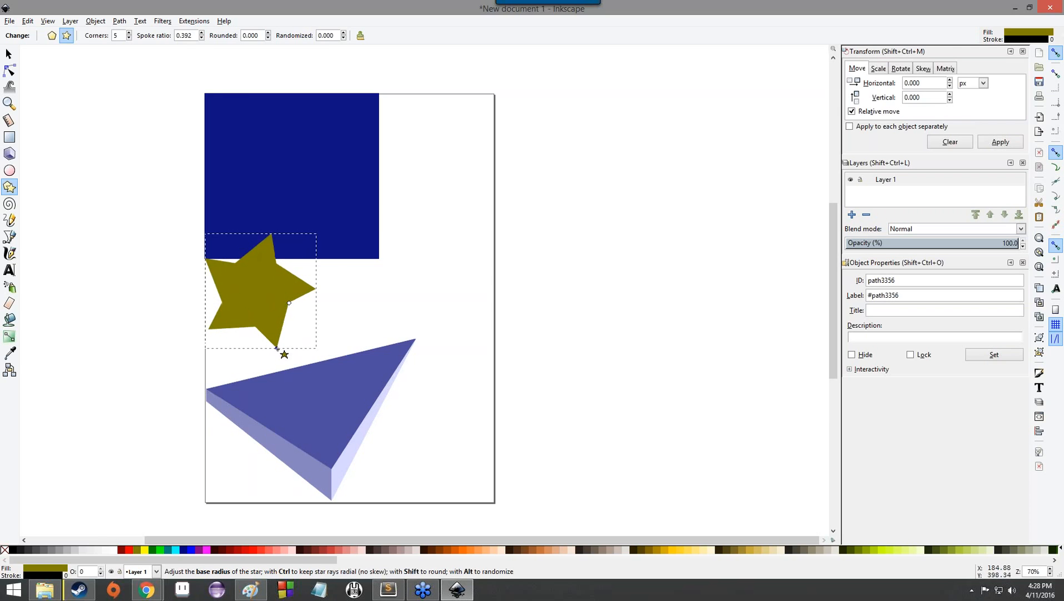
left_click_drag(278, 349, 245, 216)
left_click_drag(343, 236, 287, 224)
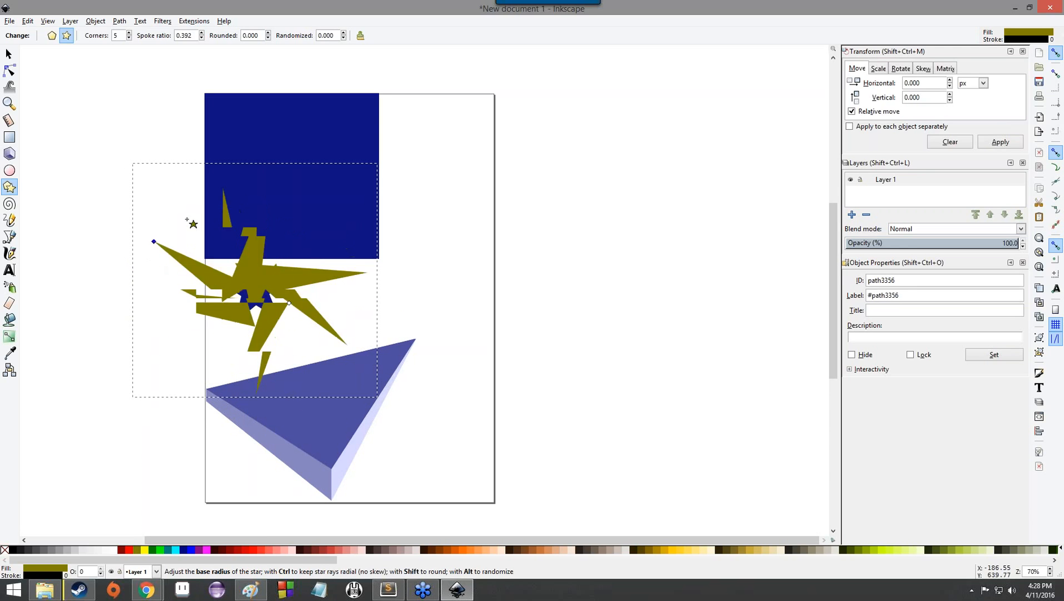
left_click_drag(178, 312, 333, 272)
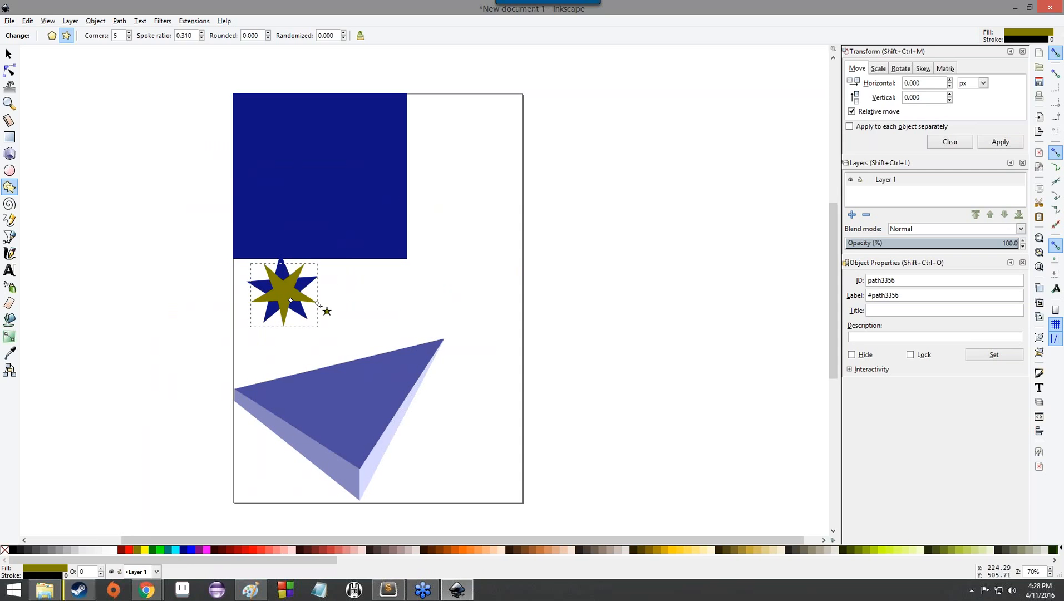
Stretch the olive star's tips into long thin spikes, shrink it back to a small star with a 0.357 spoke ratio, and deselect it.
left_click_drag(351, 311, 493, 339)
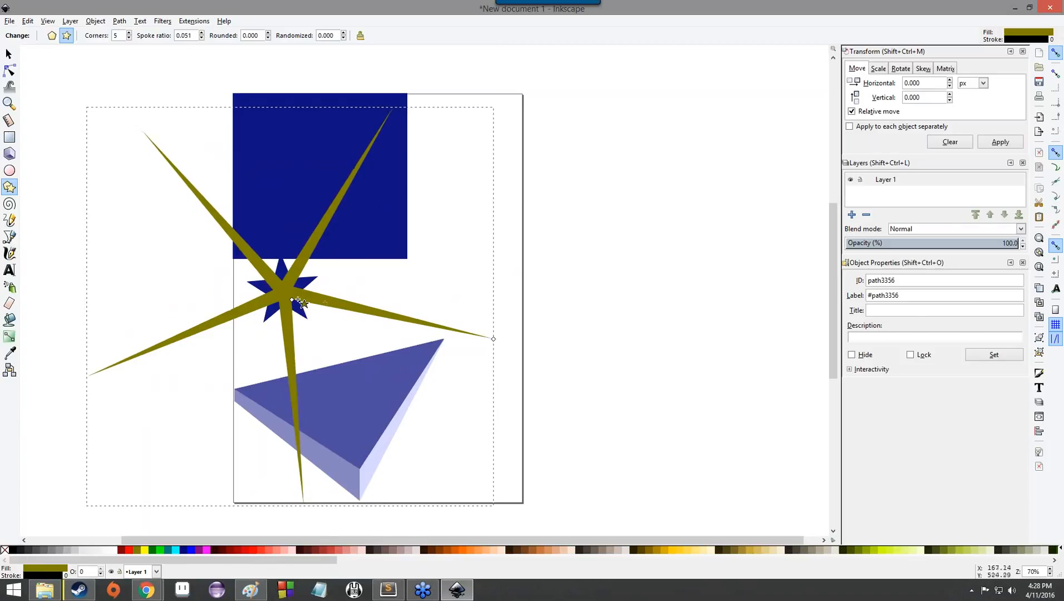
left_click_drag(292, 300, 294, 302)
left_click_drag(487, 336, 292, 303)
left_click(365, 310)
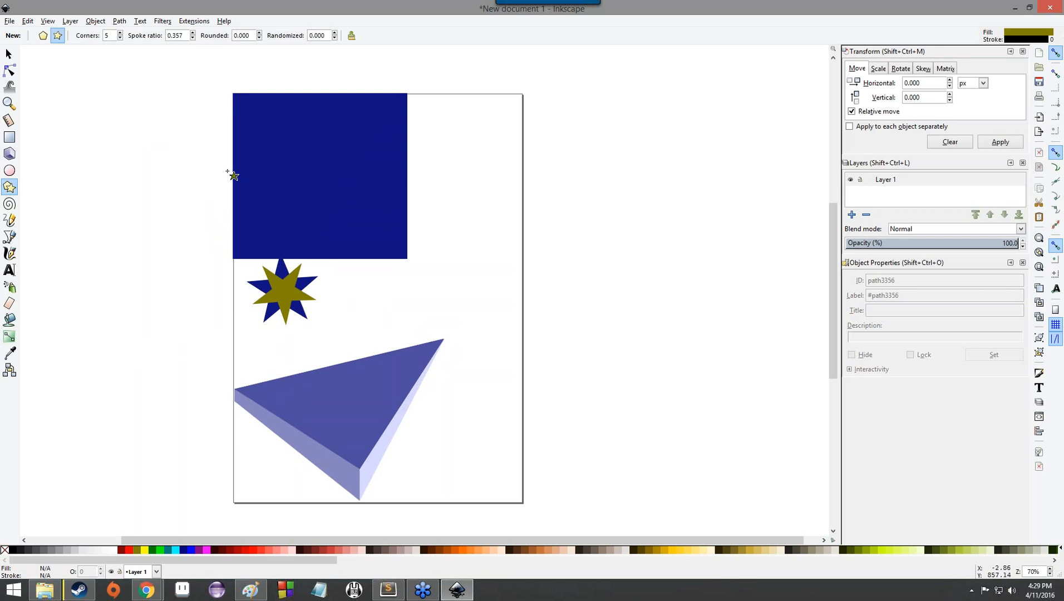
Draw a spiral beside the stars and adjust its inner and outer ends to about 47 turns with a 0.040 inner radius.
left_click(9, 204)
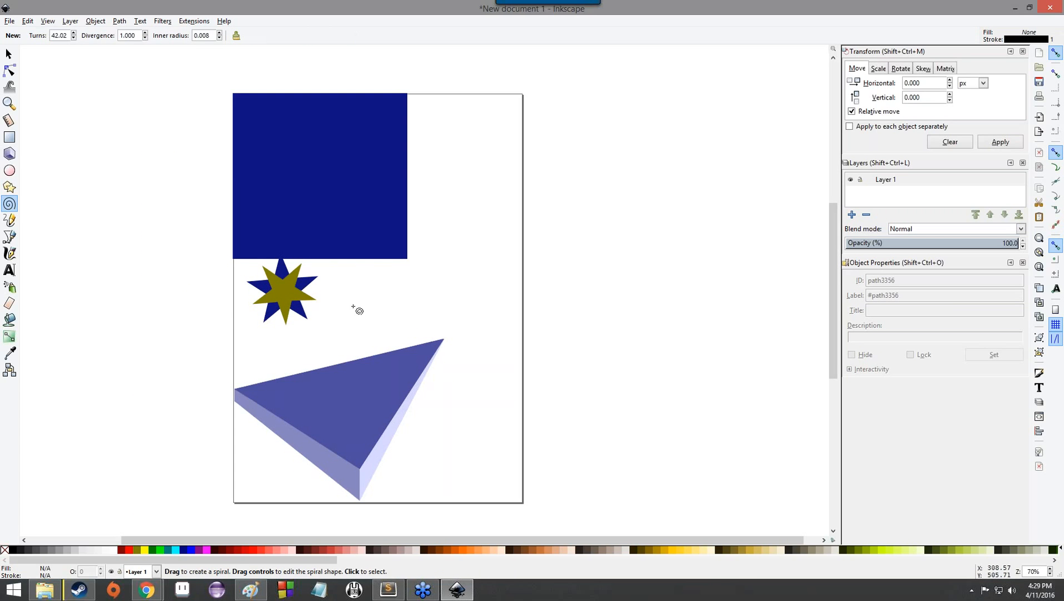
left_click_drag(357, 314, 403, 304)
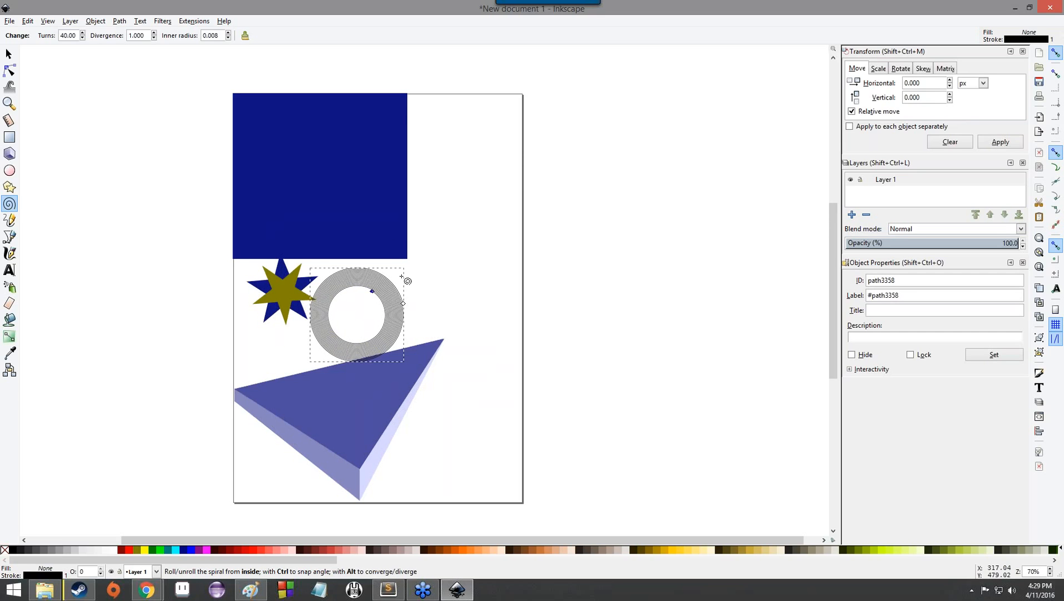
left_click_drag(404, 306, 437, 341)
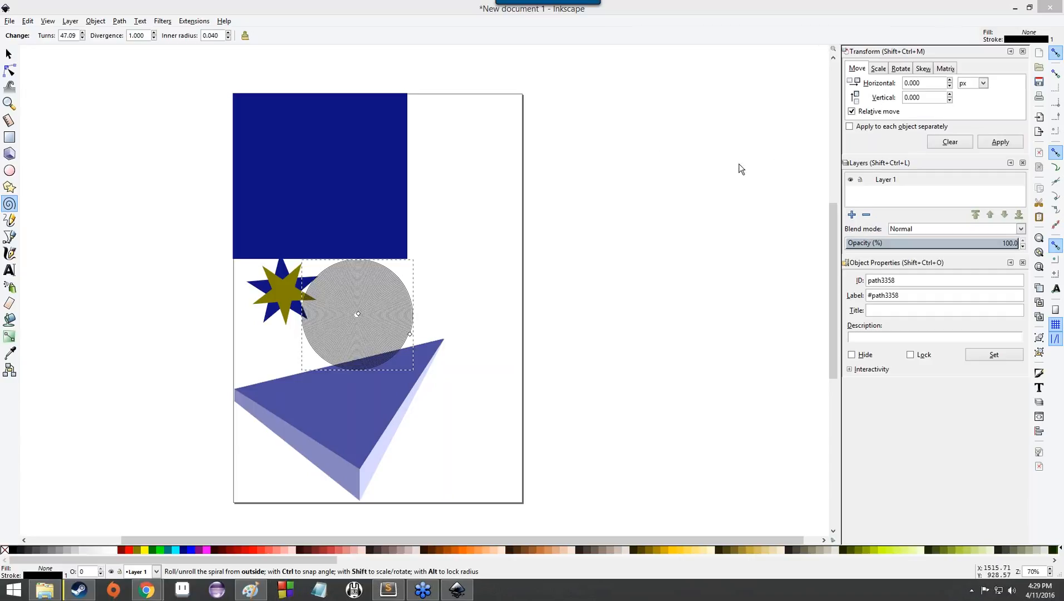
Review the transform options for scaling, rotating, skewing and matrix editing, and return to the move options.
left_click(880, 69)
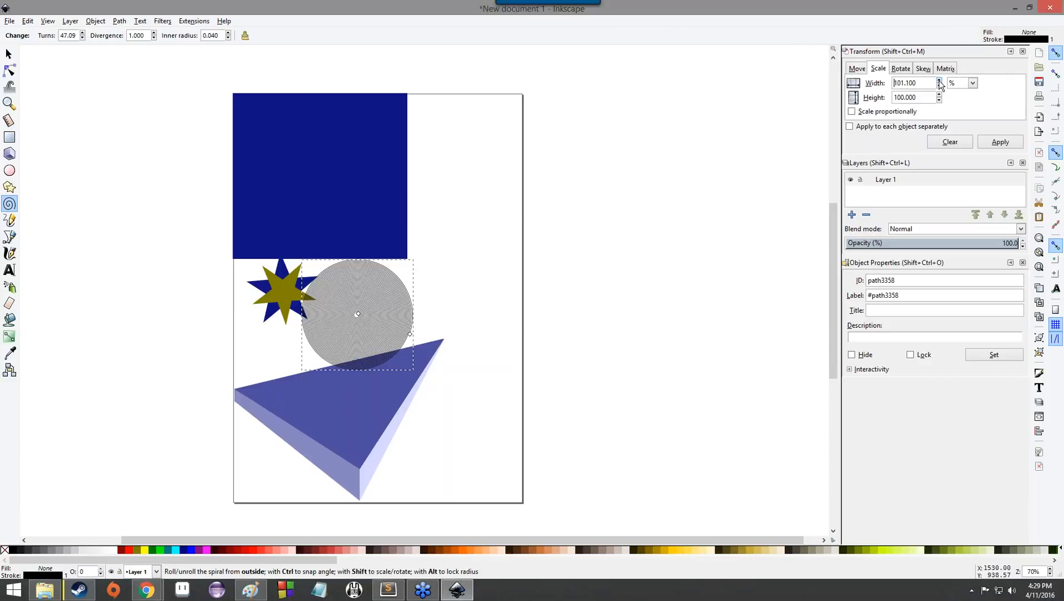
left_click(939, 80)
left_click(939, 81)
left_click(901, 68)
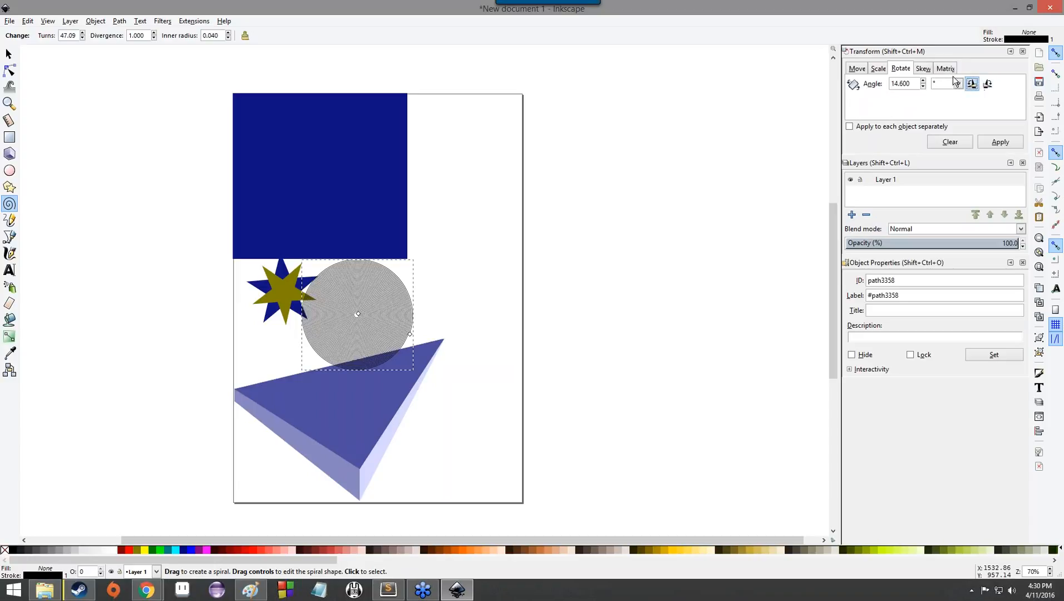
left_click(941, 70)
left_click(931, 69)
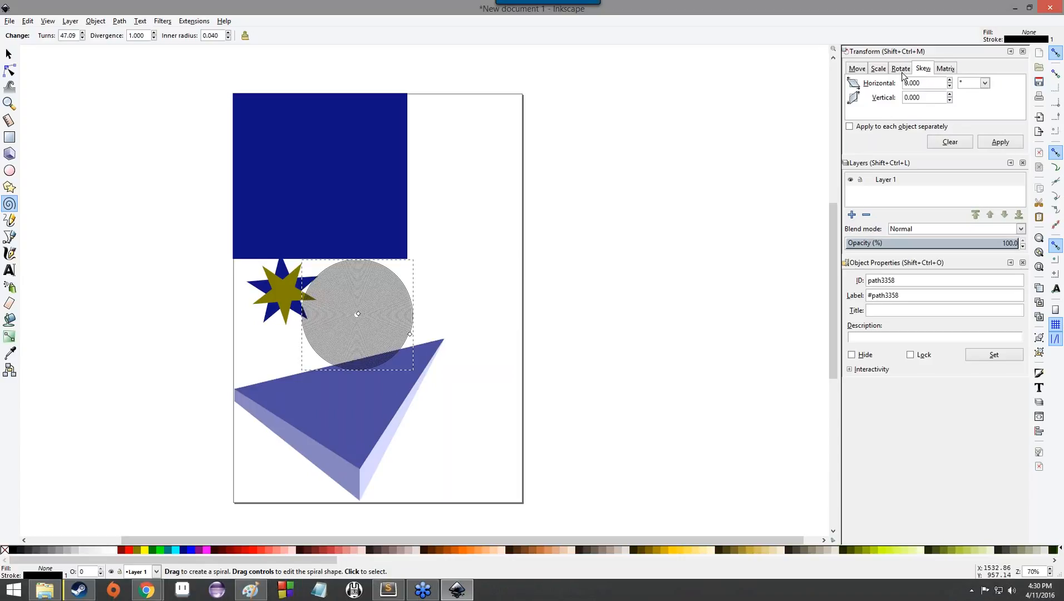
left_click(946, 70)
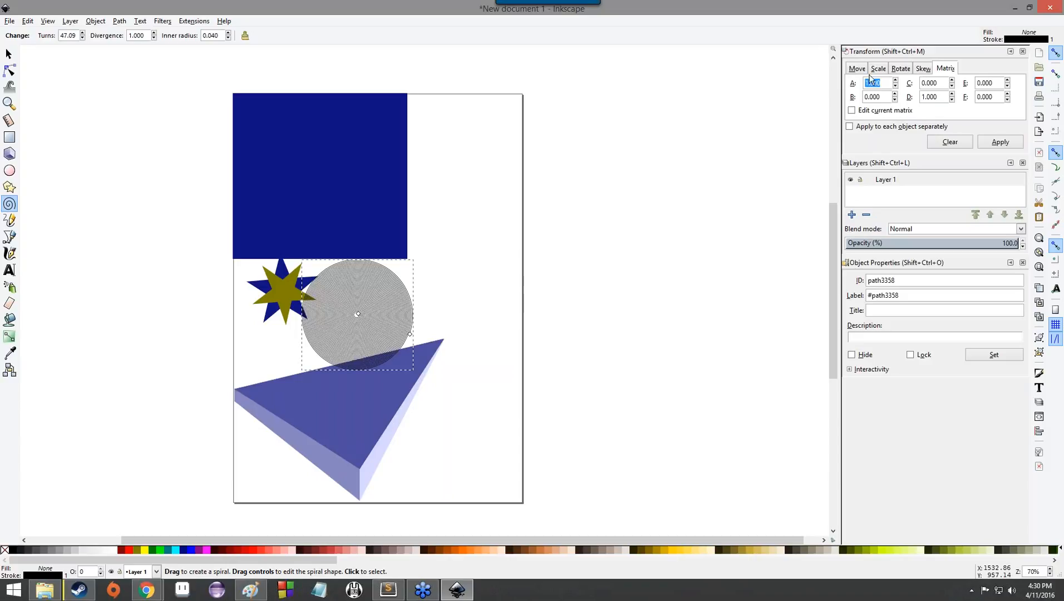
left_click(1001, 143)
left_click(858, 69)
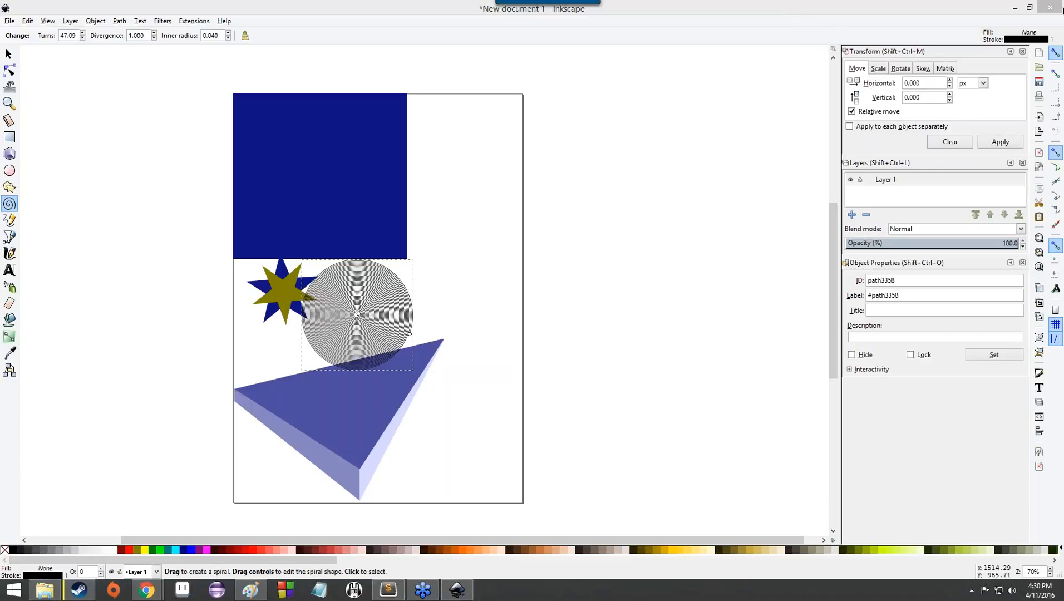
Draw a tall freehand pencil outline with squiggles inside it on the blank area beside the spiral.
left_click(9, 220)
mouse_move(469, 186)
left_mouse_down()
mouse_move(472, 229)
mouse_move(458, 247)
mouse_move(463, 278)
mouse_move(478, 299)
mouse_move(468, 346)
mouse_move(455, 313)
left_mouse_up()
mouse_move(421, 253)
left_mouse_down()
mouse_move(444, 163)
mouse_move(460, 162)
mouse_move(496, 238)
mouse_move(488, 295)
mouse_move(504, 341)
mouse_move(454, 367)
mouse_move(433, 344)
mouse_move(422, 256)
mouse_move(441, 292)
mouse_move(452, 274)
mouse_move(469, 300)
left_mouse_up()
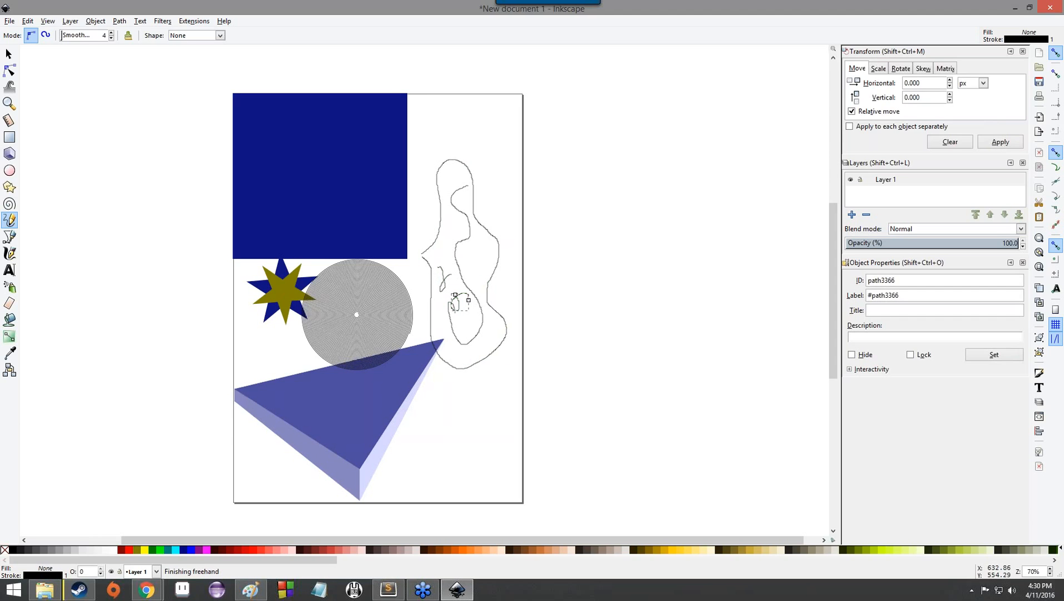
Examine the edges of the freehand outline at several magnifications.
scroll(471, 296, "up", 8)
scroll(472, 296, "down", 7)
scroll(473, 285, "up", 8)
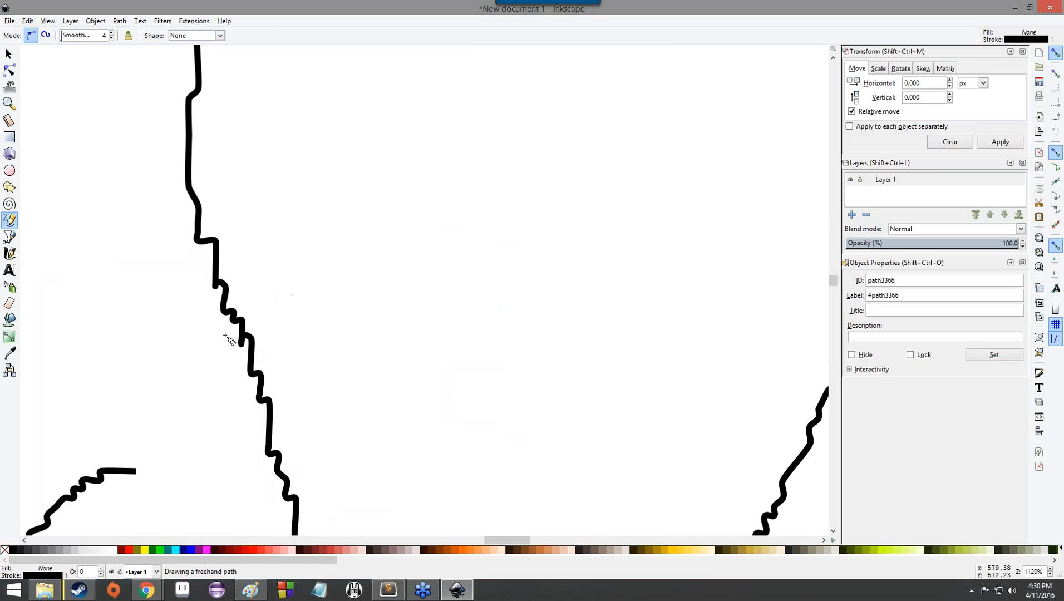
scroll(211, 274, "up", 8)
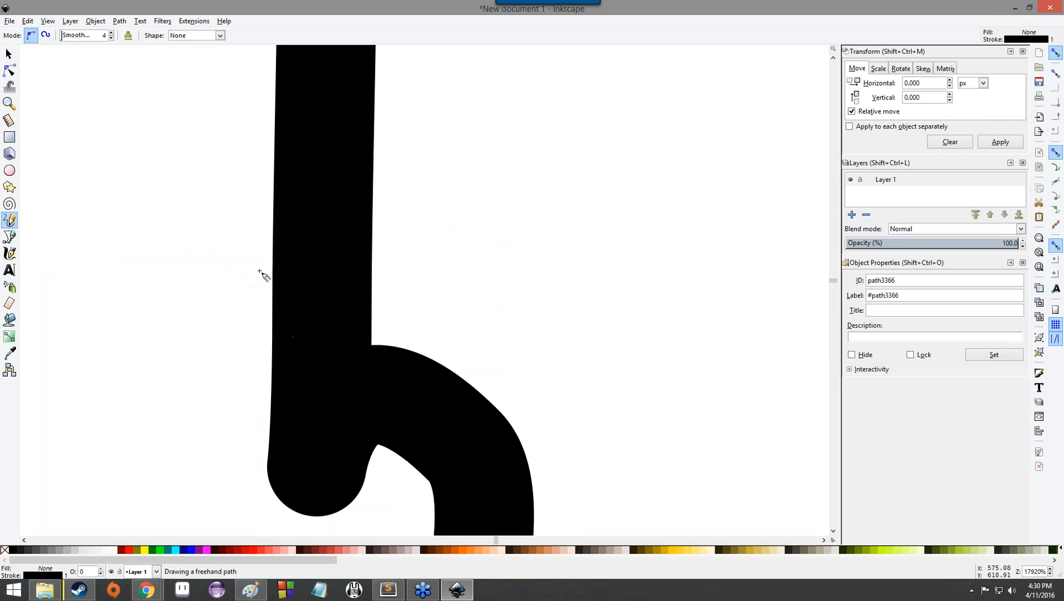
scroll(325, 334, "down", 6)
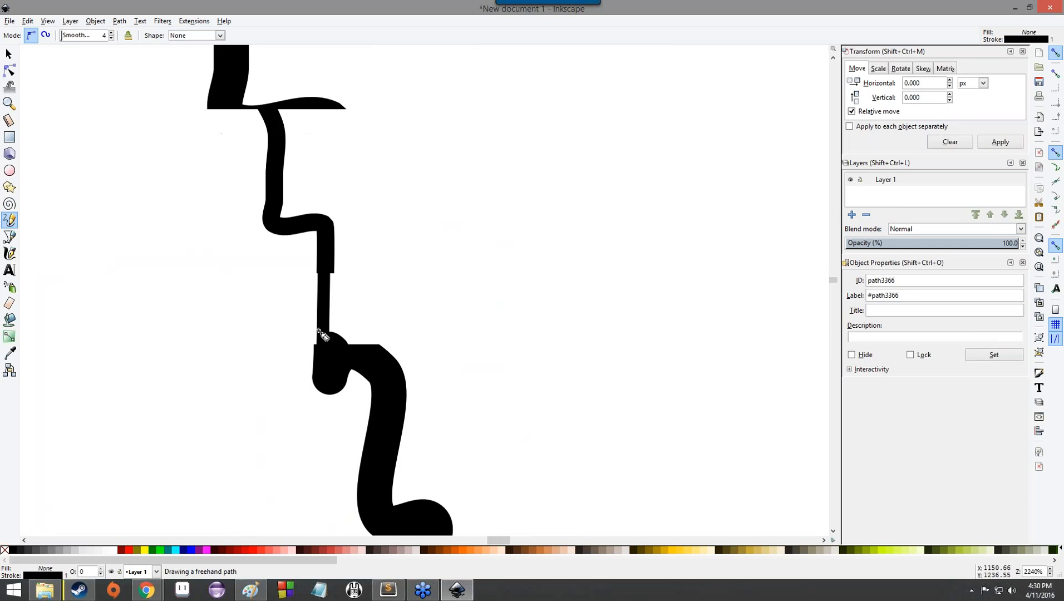
scroll(319, 332, "down", 3)
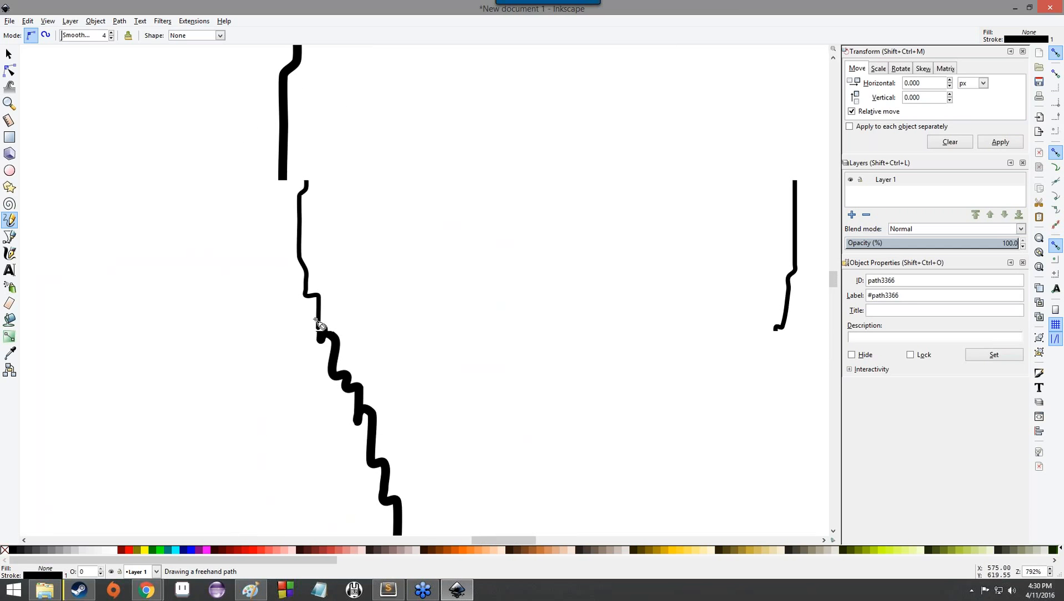
scroll(318, 324, "down", 3)
scroll(319, 327, "up", 1)
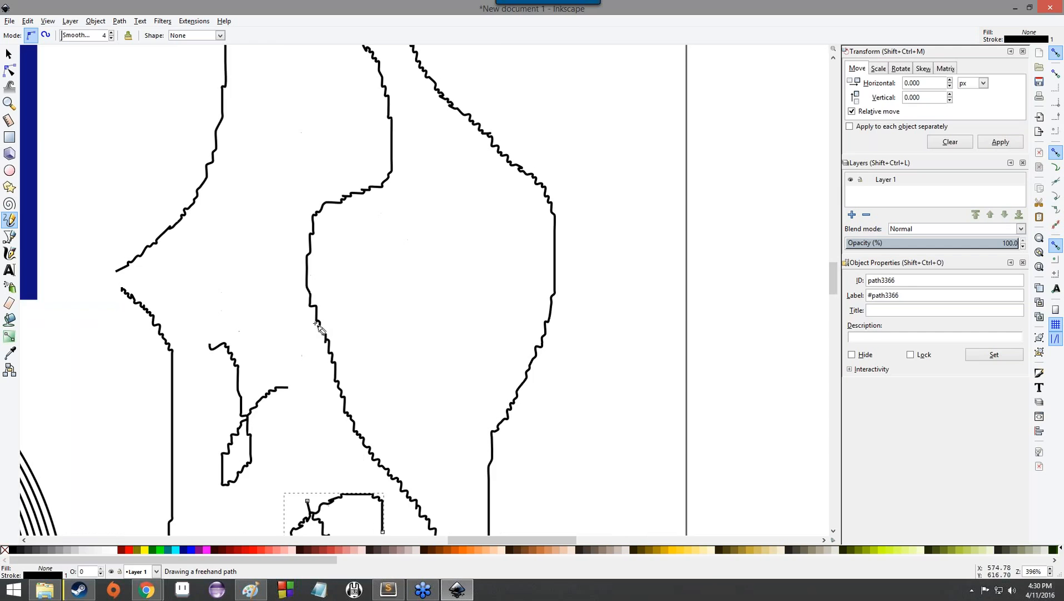
scroll(318, 327, "up", 1)
scroll(303, 338, "down", 2)
Draw a small freehand curl inside the right bulge of the tall outline and inspect its line up close.
mouse_move(411, 266)
left_mouse_down()
mouse_move(392, 303)
mouse_move(409, 315)
mouse_move(416, 354)
mouse_move(398, 369)
mouse_move(365, 362)
mouse_move(351, 344)
mouse_move(378, 275)
mouse_move(413, 260)
mouse_move(432, 267)
mouse_move(445, 331)
mouse_move(429, 385)
left_mouse_up()
scroll(417, 372, "up", 4)
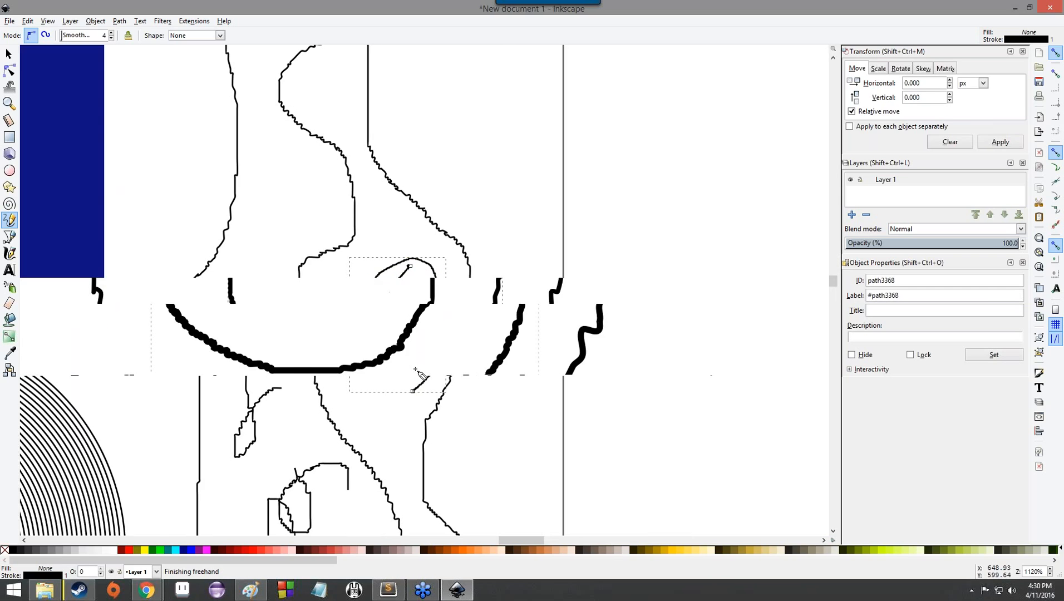
scroll(417, 371, "up", 4)
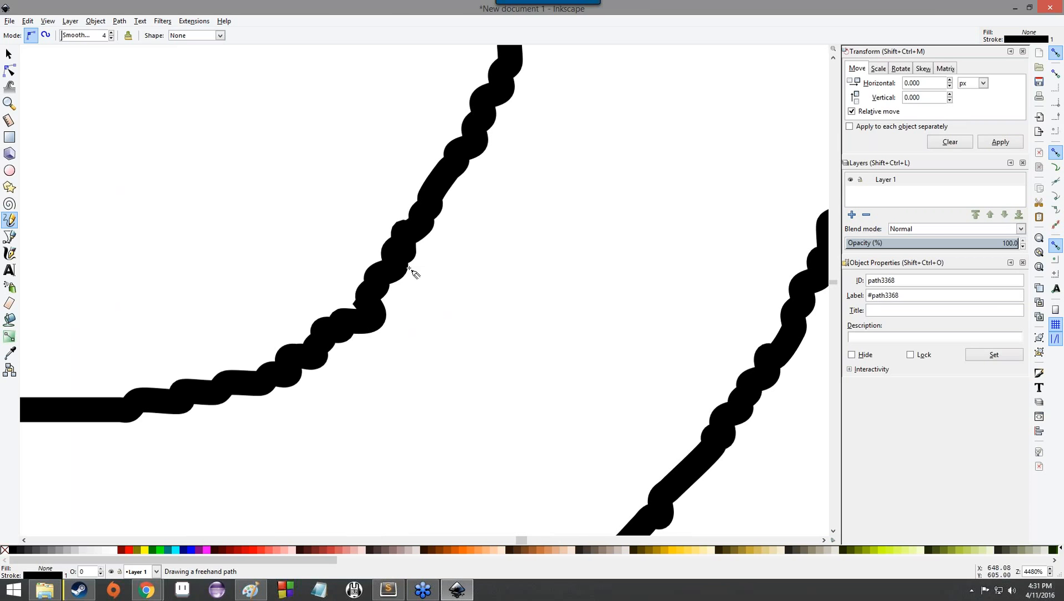
scroll(410, 270, "down", 10)
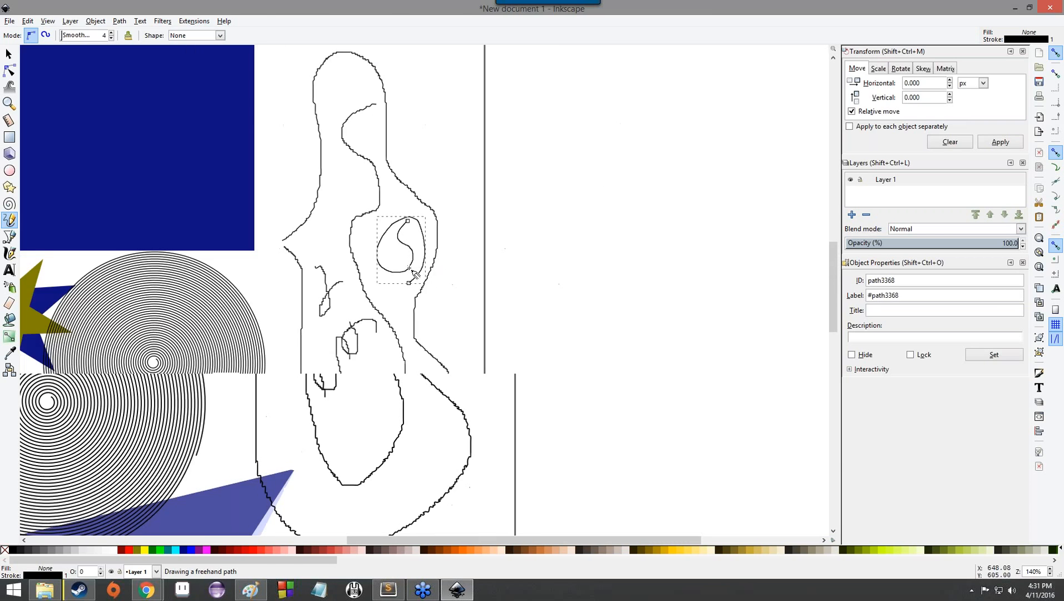
scroll(412, 271, "down", 5)
scroll(411, 268, "up", 4)
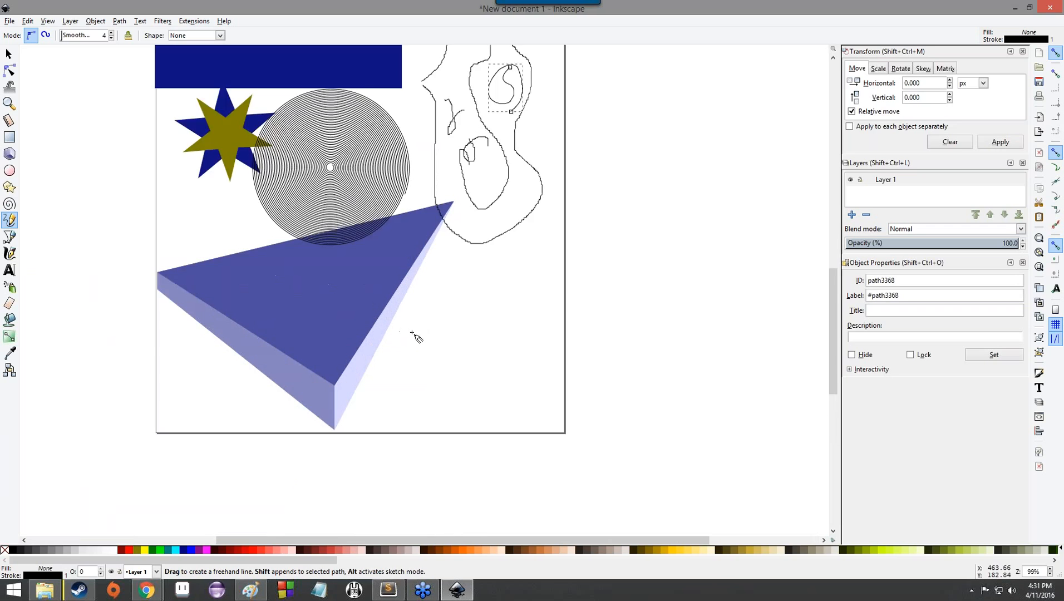
scroll(417, 336, "up", 1)
scroll(463, 340, "down", 6)
Draw a long diagonal freehand line from the zoomed-out view across the page's lower-right corner and inspect its edge.
left_click_drag(483, 332, 474, 357)
scroll(480, 353, "up", 10)
left_click_drag(473, 308, 473, 299)
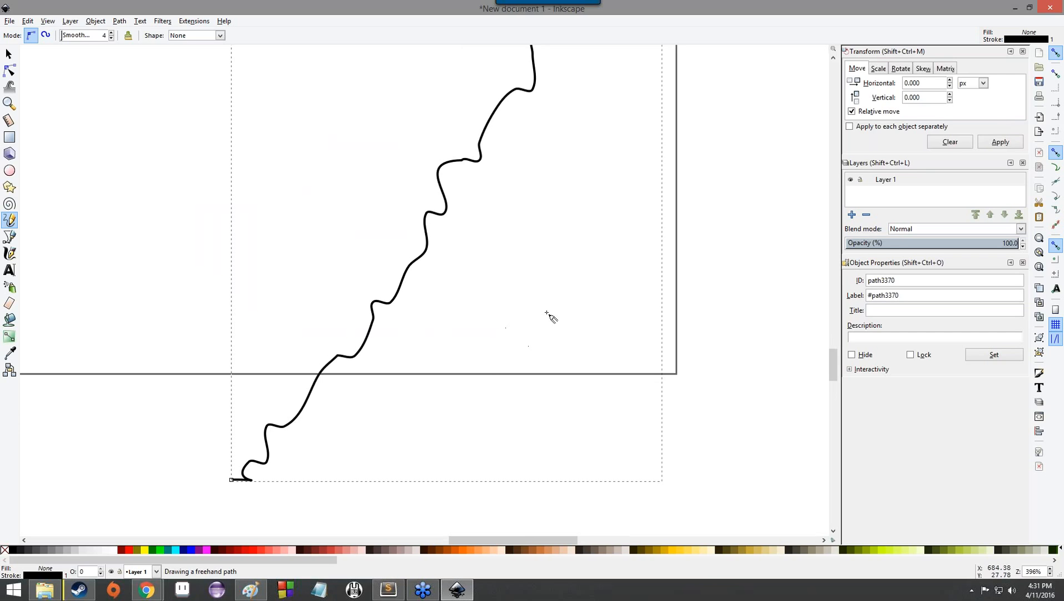
scroll(551, 317, "up", 1)
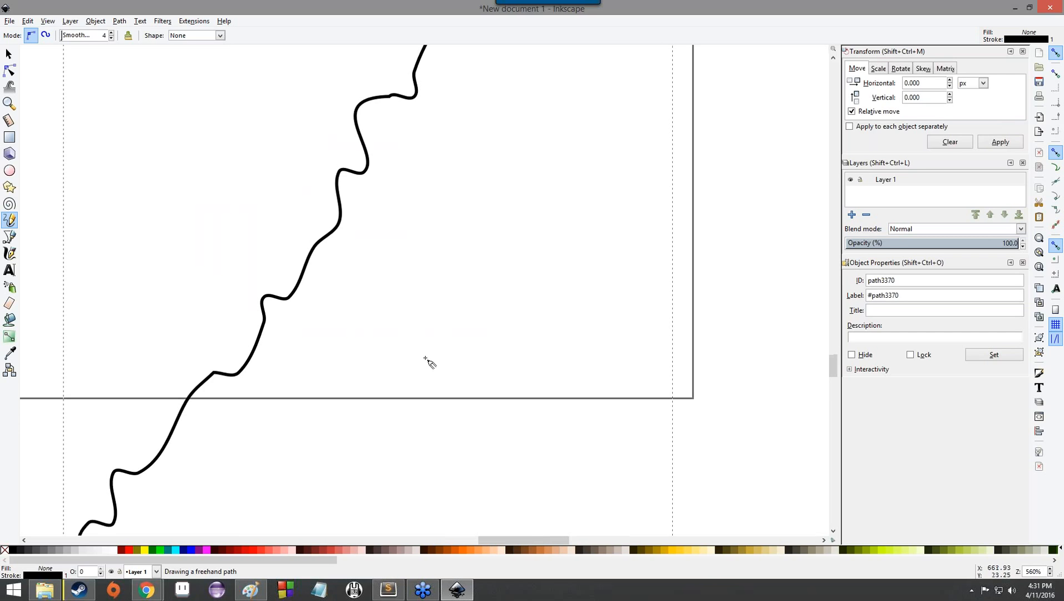
Draw a shorter freehand diagonal while zoomed in to 560%, beside the long one, and compare their smoothness.
mouse_move(399, 383)
left_mouse_down()
mouse_move(587, 182)
mouse_move(655, 52)
left_mouse_up()
scroll(604, 167, "down", 4)
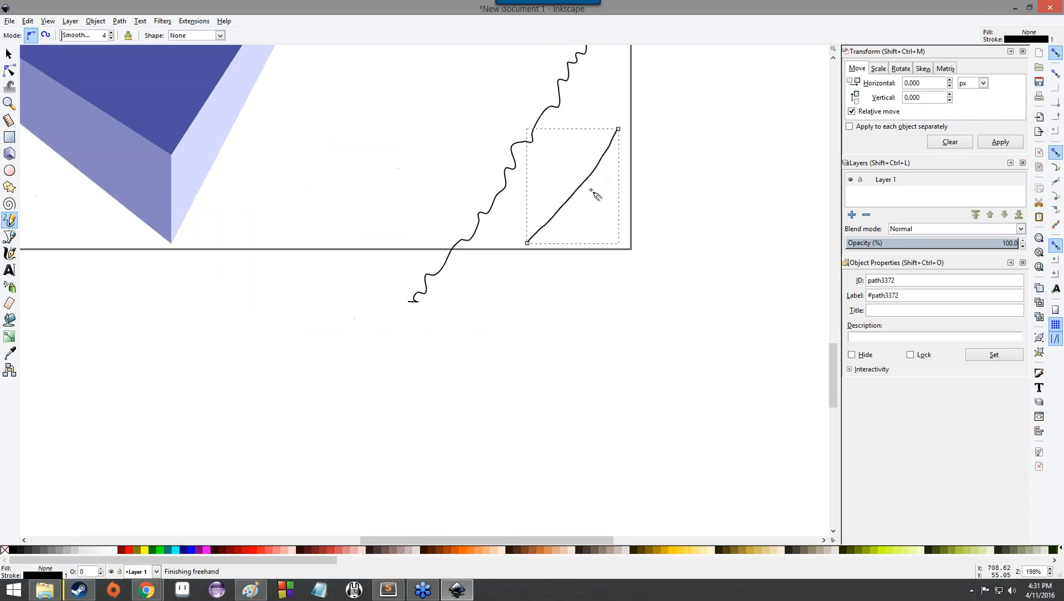
scroll(591, 195, "down", 3)
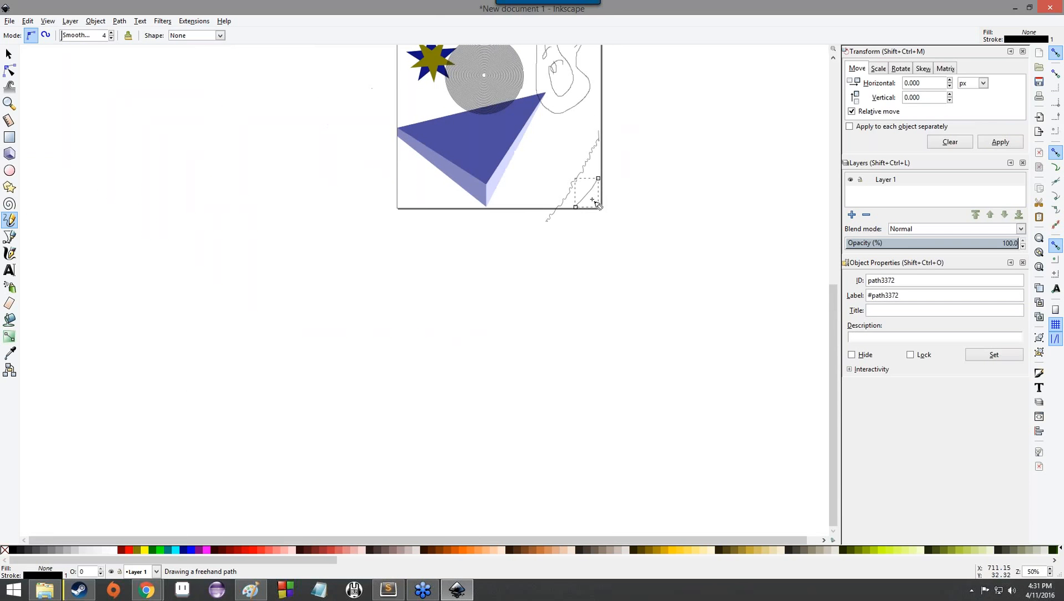
scroll(596, 205, "up", 14)
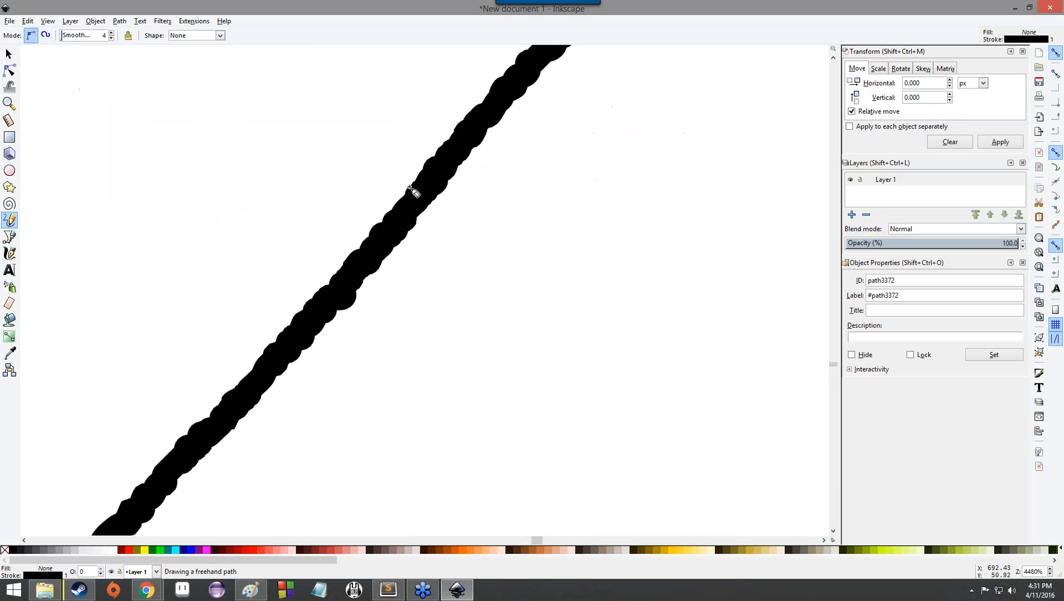
scroll(410, 189, "down", 13)
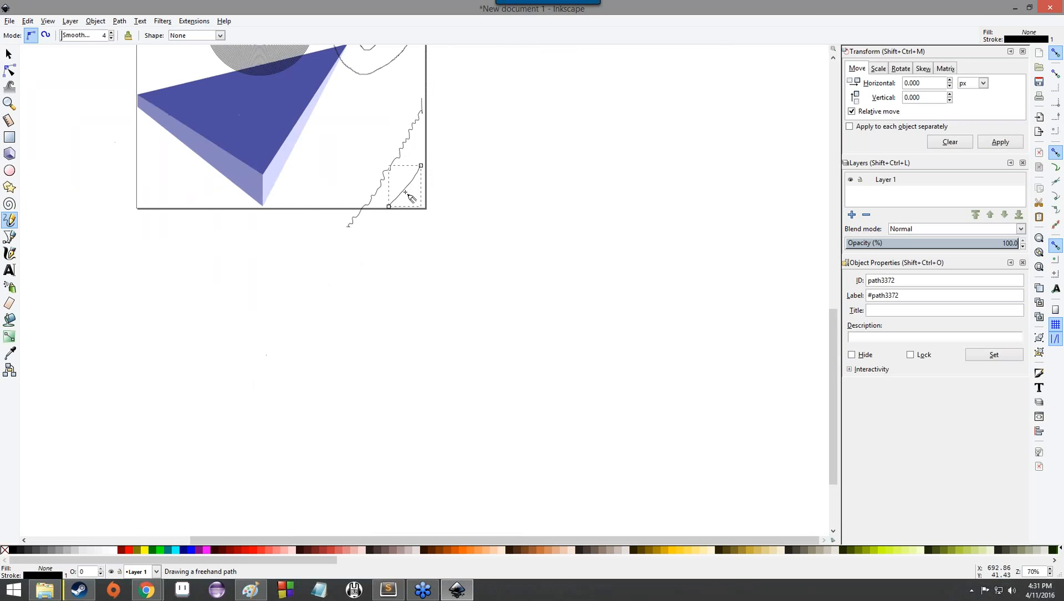
left_click_drag(433, 213, 495, 420)
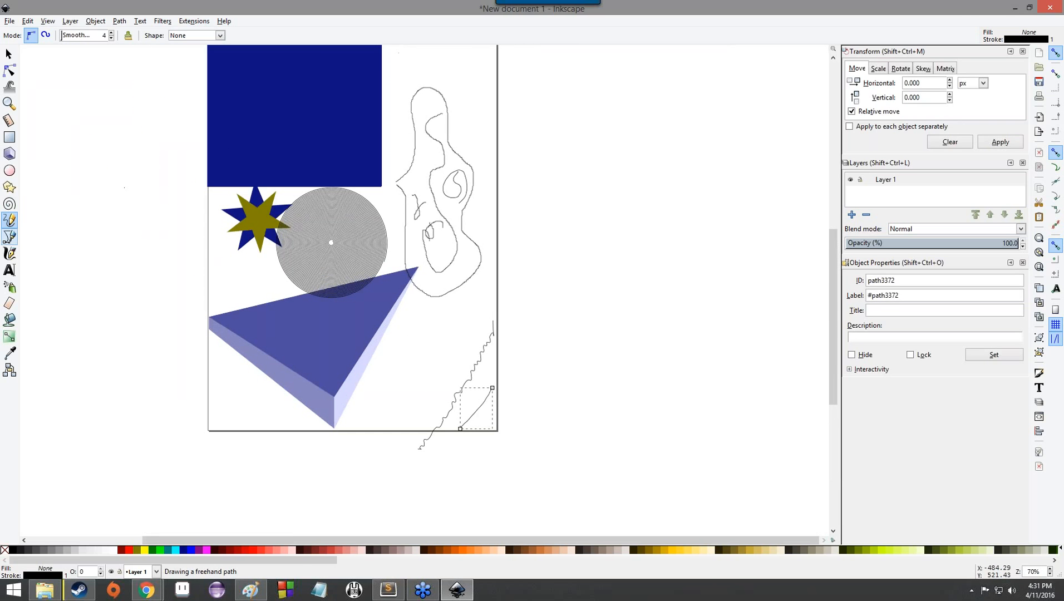
Draw a closed four-cornered arrow-like path of straight segments between the 3D box and the jagged diagonal line.
left_click(9, 237)
left_click(468, 325)
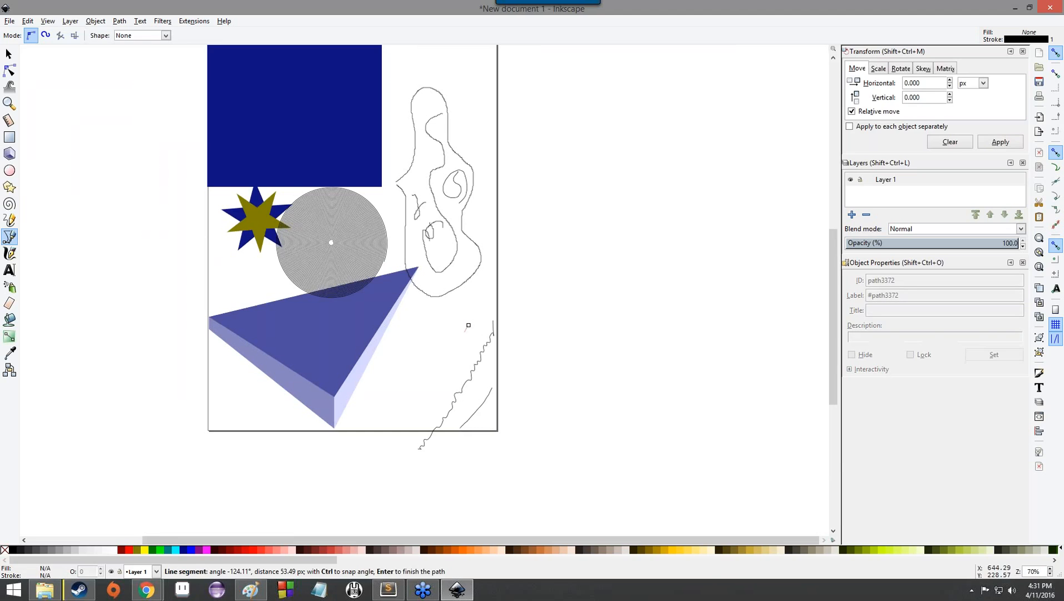
left_click(379, 410)
left_click(427, 366)
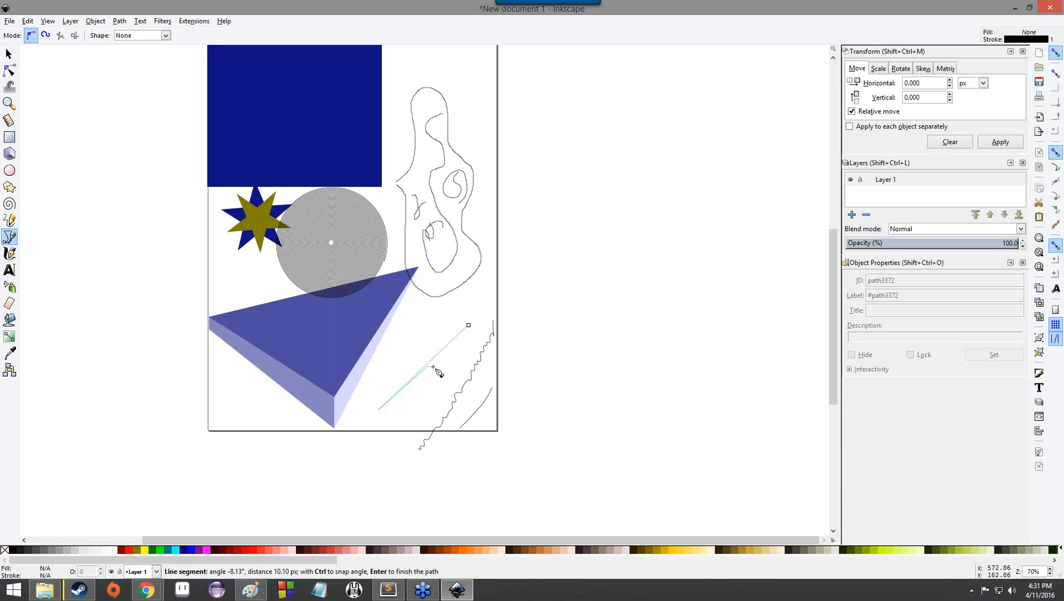
left_click(424, 402)
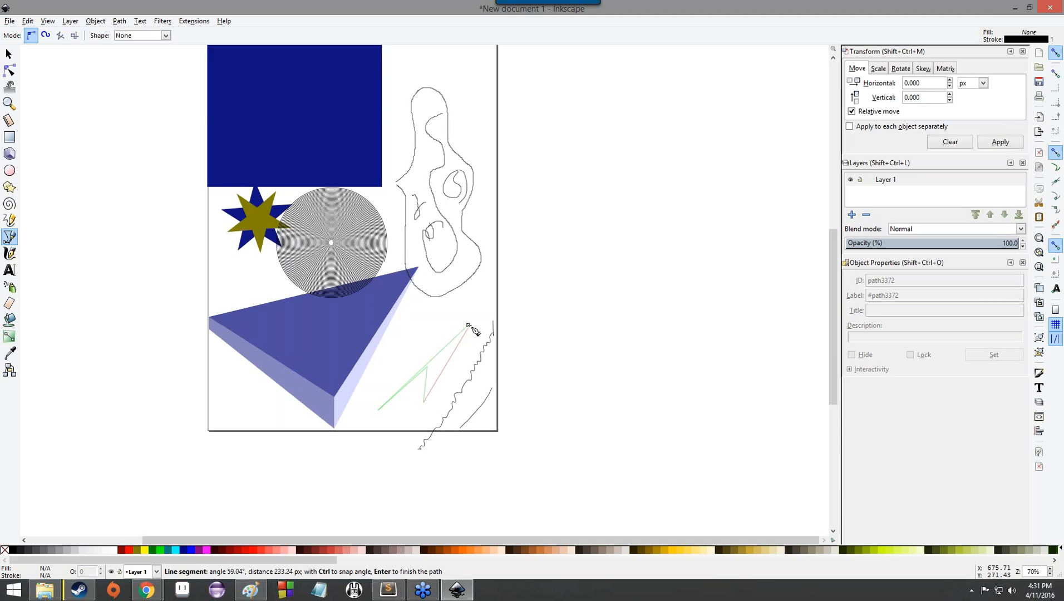
left_click(469, 326)
Draw a second closed straight-segment path with five corners above the arrow-like one, overlapping the 3D box's edge.
left_click(416, 335)
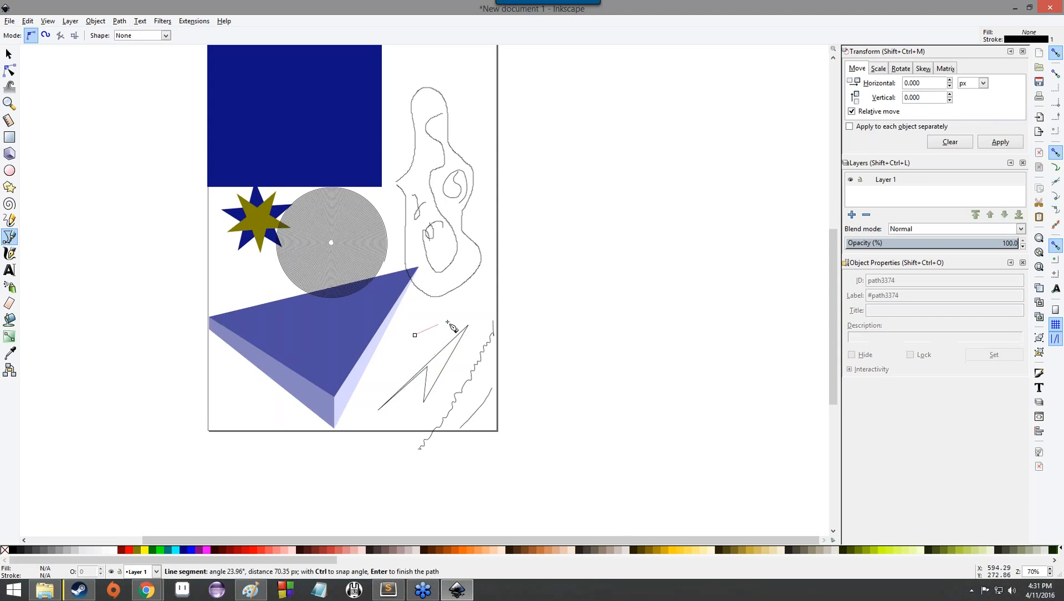
left_click(475, 301)
left_click(405, 359)
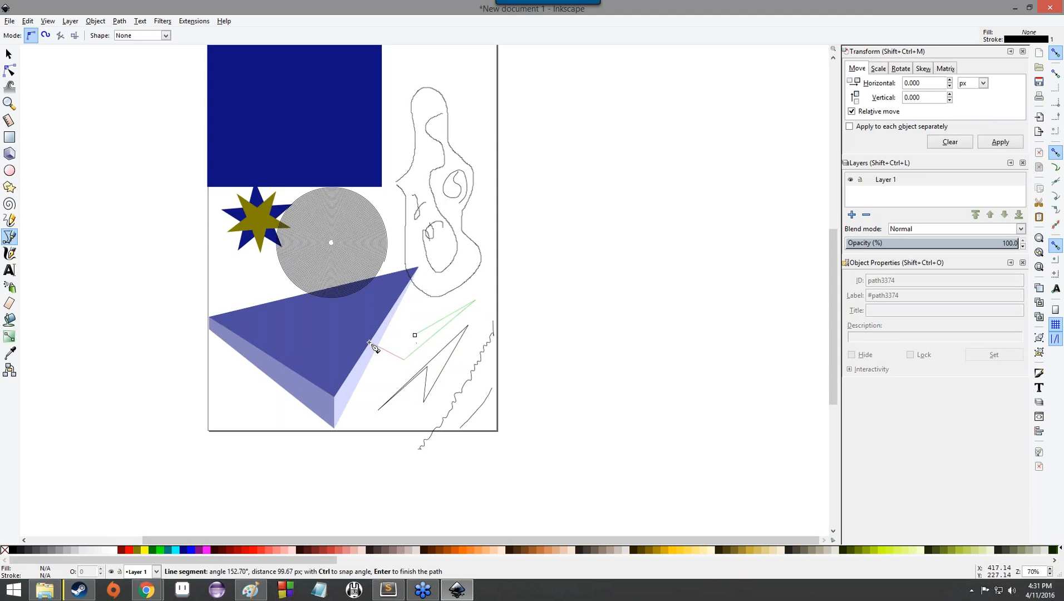
left_click(372, 342)
left_click(415, 336)
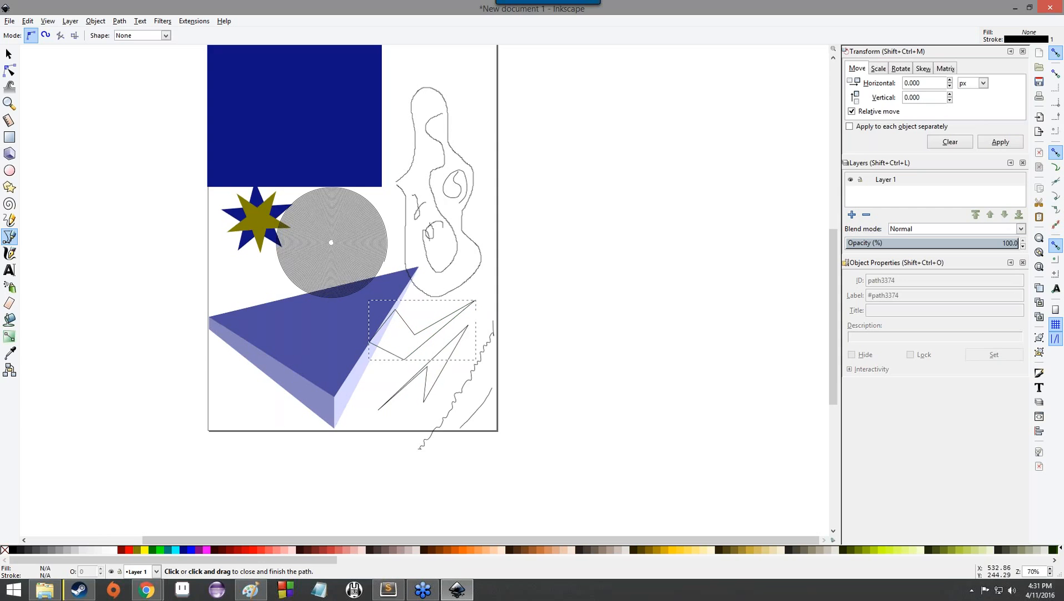
scroll(470, 196, "down", 6)
scroll(470, 196, "up", 15)
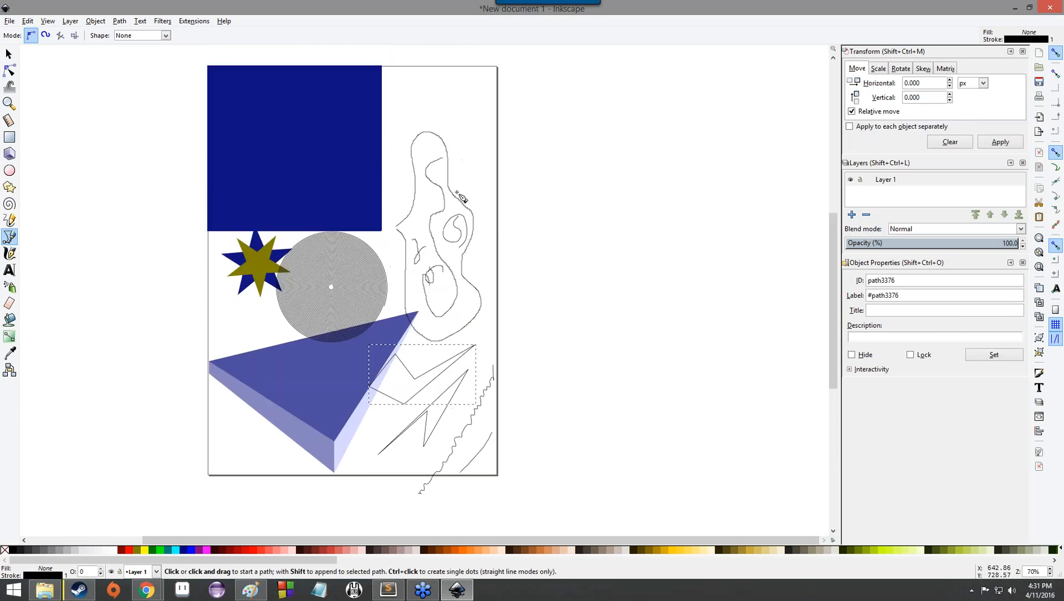
Draw an open path of three straight segments across the page's upper-right corner and finish it above the page edge.
left_click(420, 276)
left_click(546, 369)
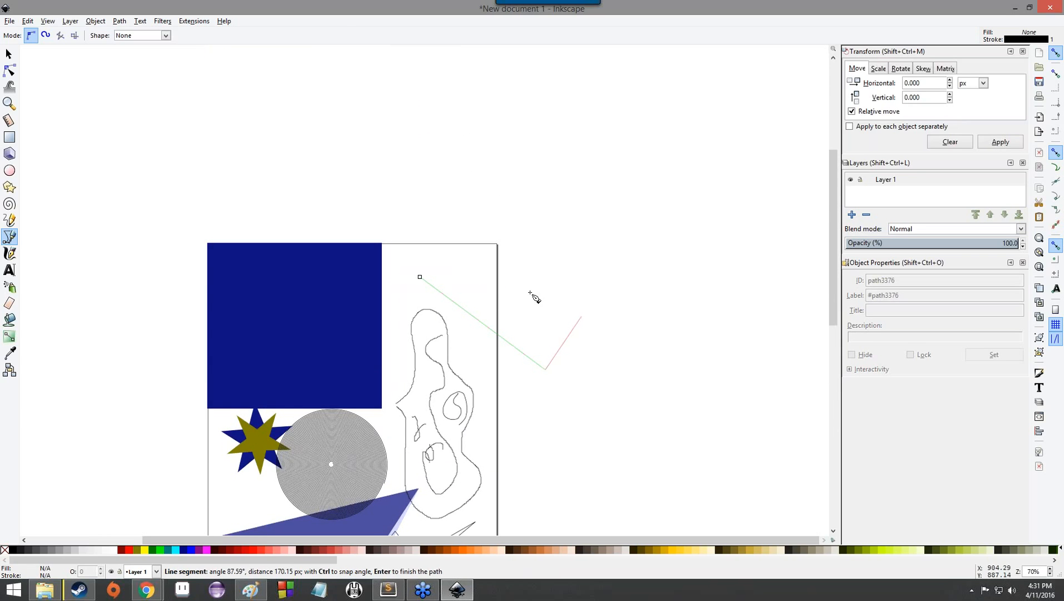
left_click(502, 272)
double_click(431, 234)
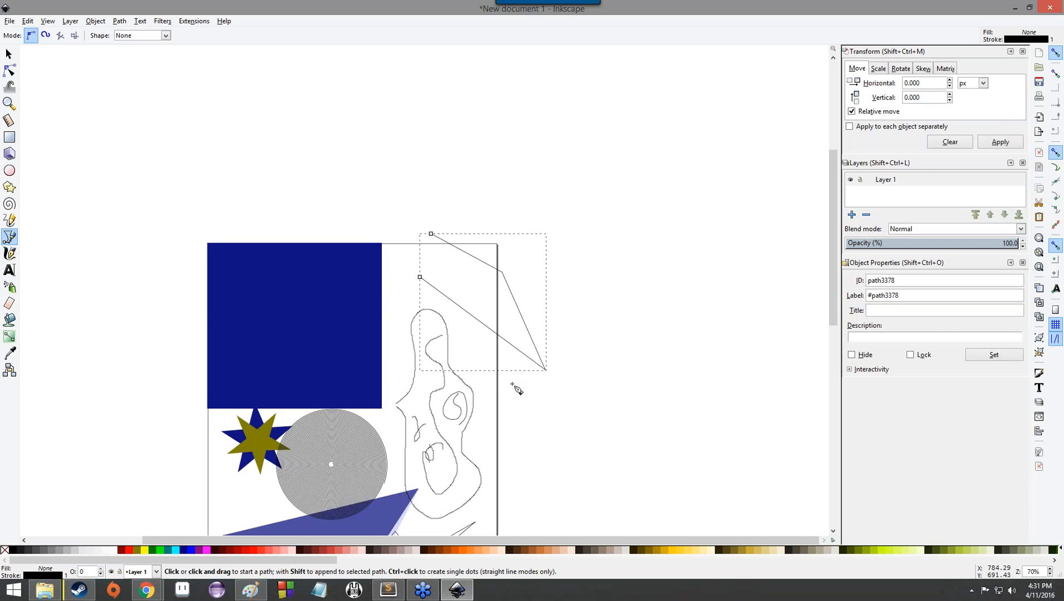
Draw a long wavy calligraphic stroke across the freehand outline and a short curved one below it.
left_click(10, 253)
mouse_move(404, 295)
left_mouse_down()
mouse_move(421, 327)
mouse_move(467, 352)
mouse_move(445, 398)
mouse_move(459, 415)
mouse_move(492, 397)
mouse_move(494, 368)
mouse_move(517, 380)
mouse_move(496, 433)
mouse_move(500, 409)
mouse_move(539, 469)
mouse_move(556, 465)
mouse_move(592, 388)
mouse_move(619, 483)
mouse_move(676, 379)
left_mouse_up()
mouse_move(472, 500)
left_mouse_down()
mouse_move(520, 527)
mouse_move(545, 504)
left_mouse_up()
Handwrite "hello" above the page and "yeot" beside it with calligraphic strokes, adding the crossbar of the t.
mouse_move(285, 213)
left_mouse_down()
mouse_move(343, 159)
mouse_move(351, 115)
mouse_move(302, 226)
mouse_move(353, 178)
mouse_move(345, 224)
mouse_move(407, 192)
mouse_move(428, 129)
mouse_move(406, 227)
mouse_move(473, 133)
mouse_move(453, 167)
mouse_move(449, 214)
mouse_move(494, 186)
mouse_move(497, 218)
mouse_move(512, 189)
mouse_move(497, 186)
mouse_move(545, 166)
left_mouse_up()
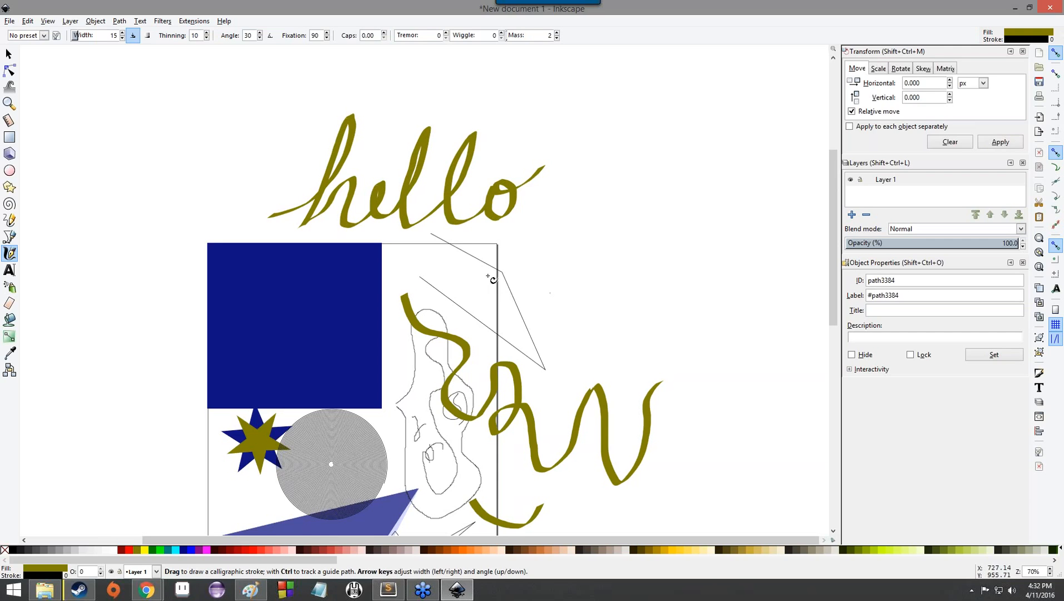
mouse_move(513, 236)
left_mouse_down()
mouse_move(546, 263)
mouse_move(565, 230)
mouse_move(545, 313)
mouse_move(521, 273)
mouse_move(589, 275)
mouse_move(602, 239)
mouse_move(602, 269)
mouse_move(629, 268)
mouse_move(652, 231)
mouse_move(651, 265)
mouse_move(674, 268)
mouse_move(680, 226)
mouse_move(670, 225)
mouse_move(661, 235)
mouse_move(687, 242)
mouse_move(738, 229)
mouse_move(768, 200)
mouse_move(756, 271)
mouse_move(780, 272)
left_mouse_up()
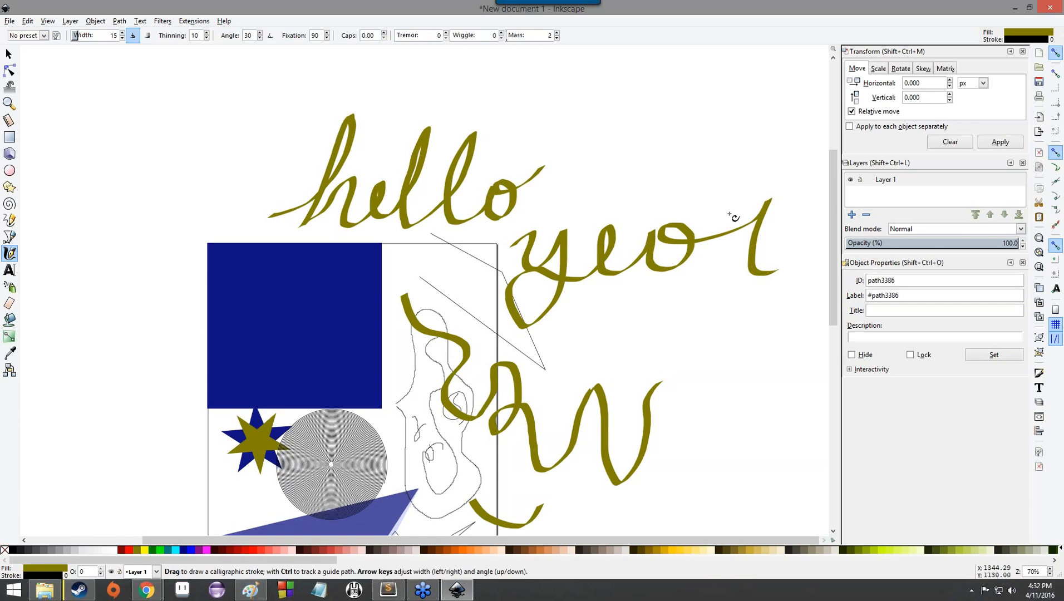
left_click_drag(730, 215, 801, 221)
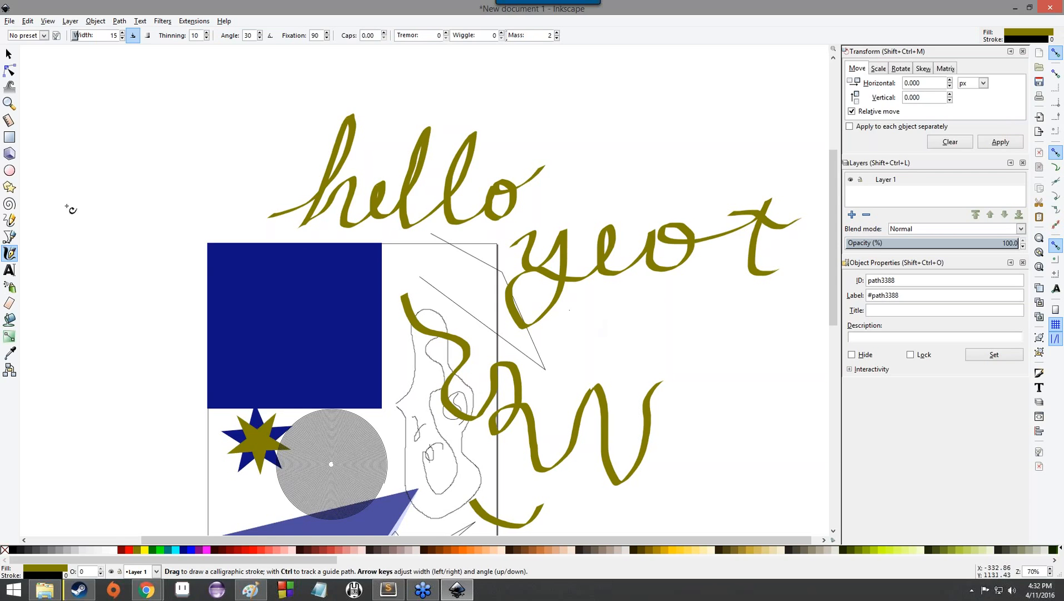
Switch to the Star tool and try a white fill on the t's crossbar before restoring its olive fill.
left_click(10, 187)
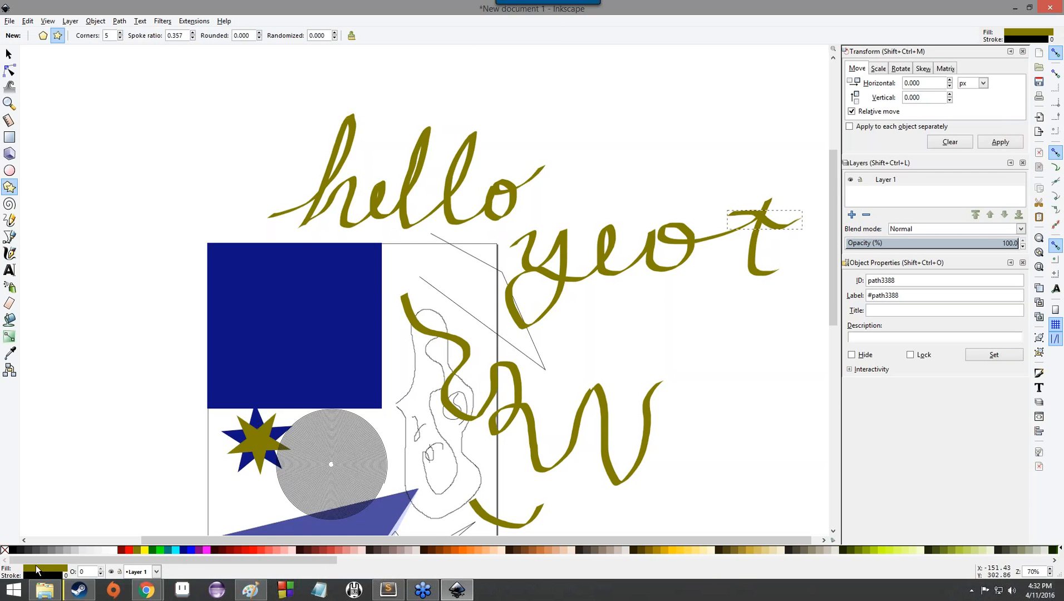
left_click(100, 548)
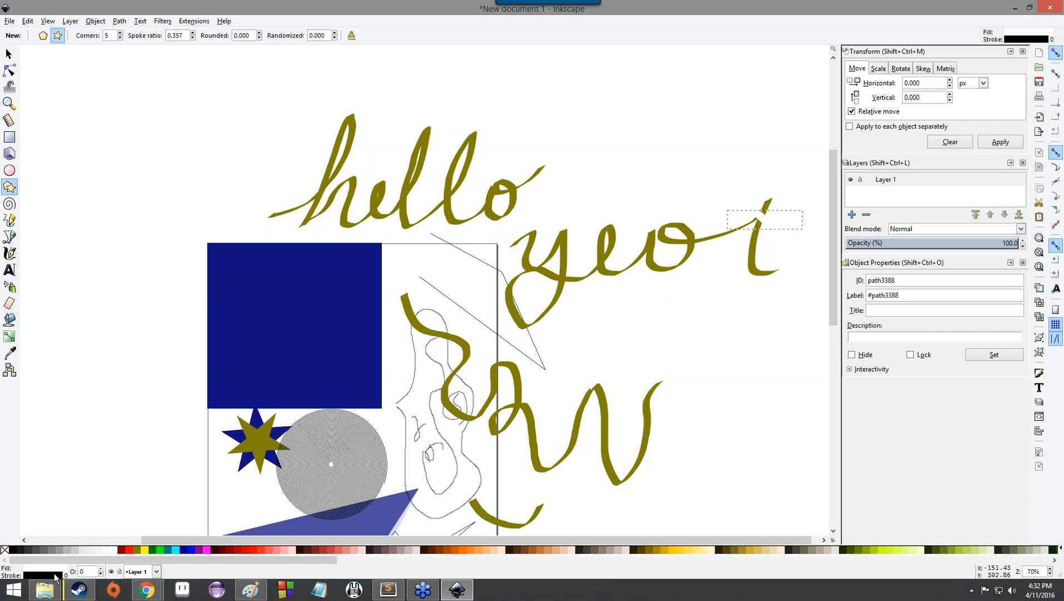
left_click(139, 548)
Open the Fill and Stroke settings, and draw a large five-pointed star beside "hello" with a white fill.
key("shift+ctrl+f")
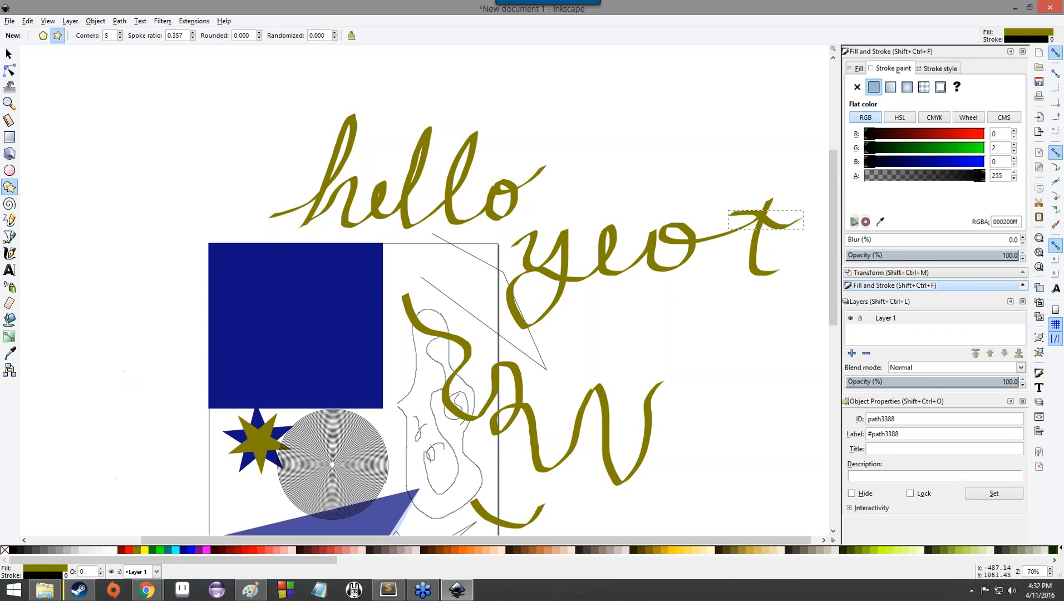
mouse_move(83, 162)
left_mouse_down()
mouse_move(151, 266)
mouse_move(148, 245)
left_mouse_up()
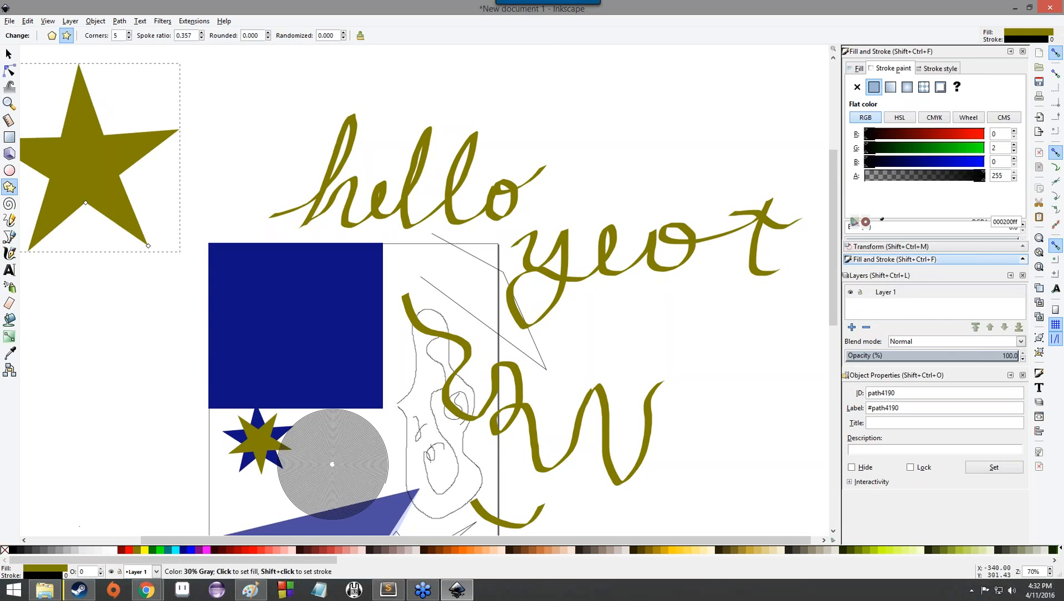
left_click(93, 550)
left_click(110, 549)
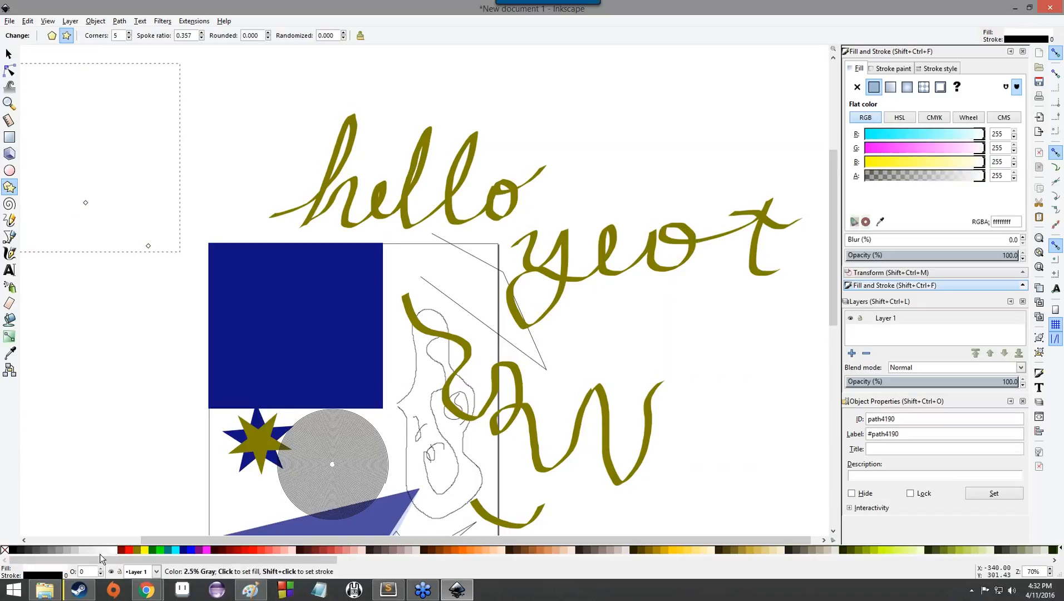
Set the star's opacity to 1% and try olive and maroon fills before filling it with 7.5% gray.
left_click(55, 574)
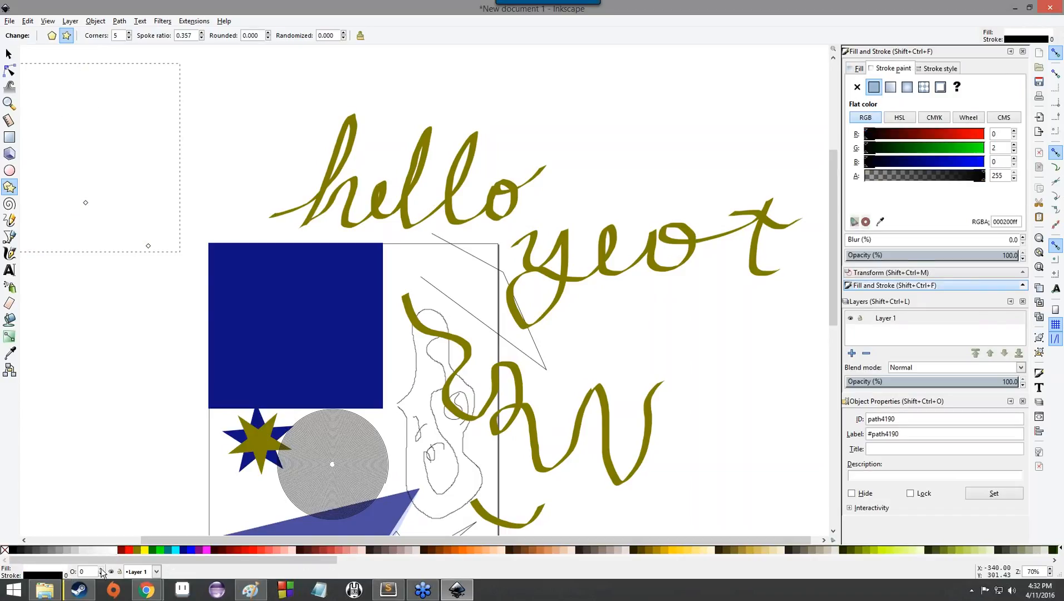
left_click(140, 550)
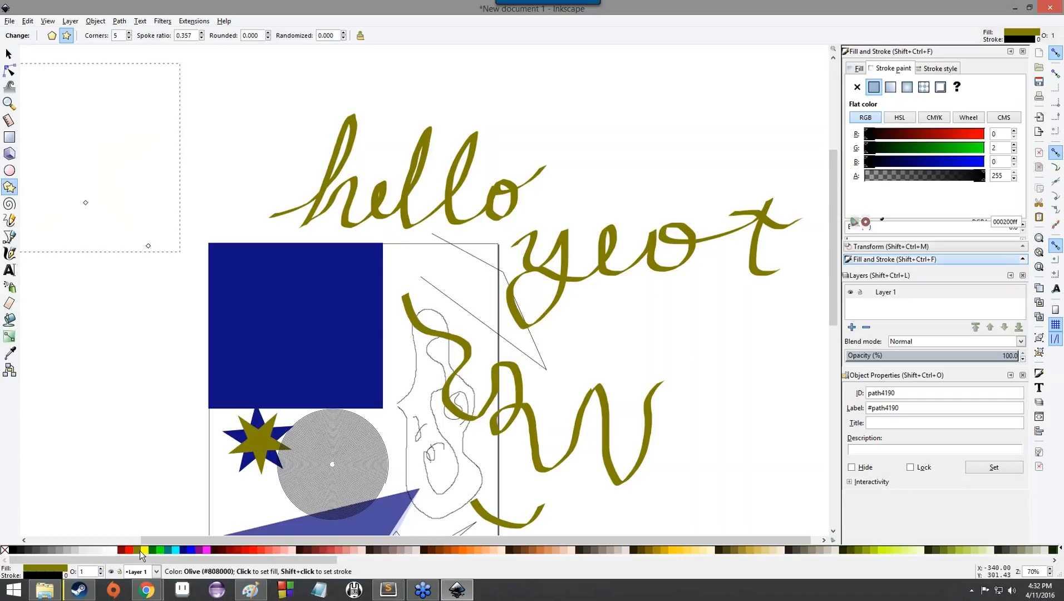
left_click(121, 551)
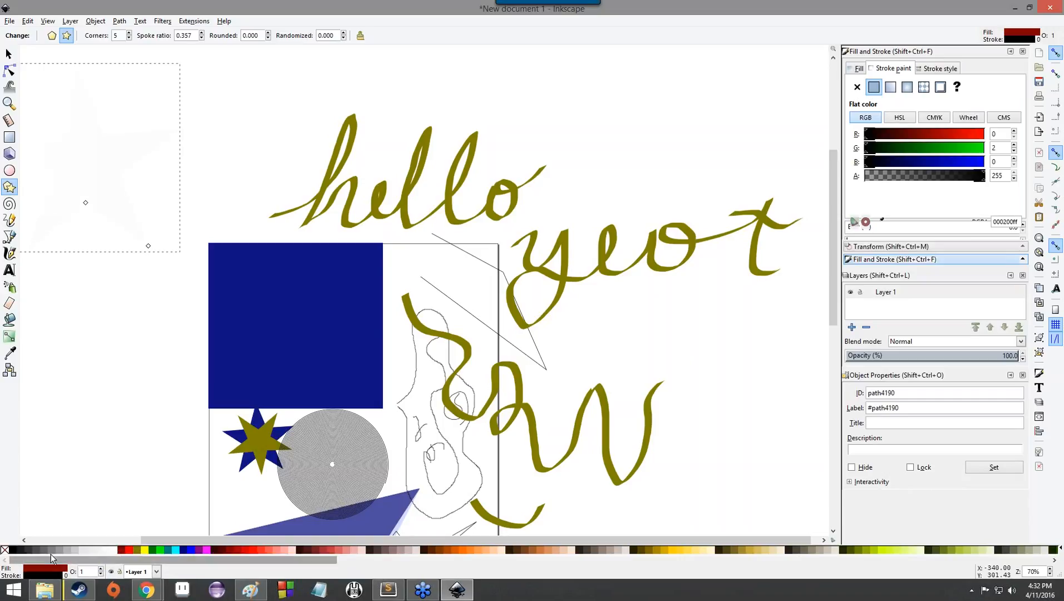
left_click(93, 549)
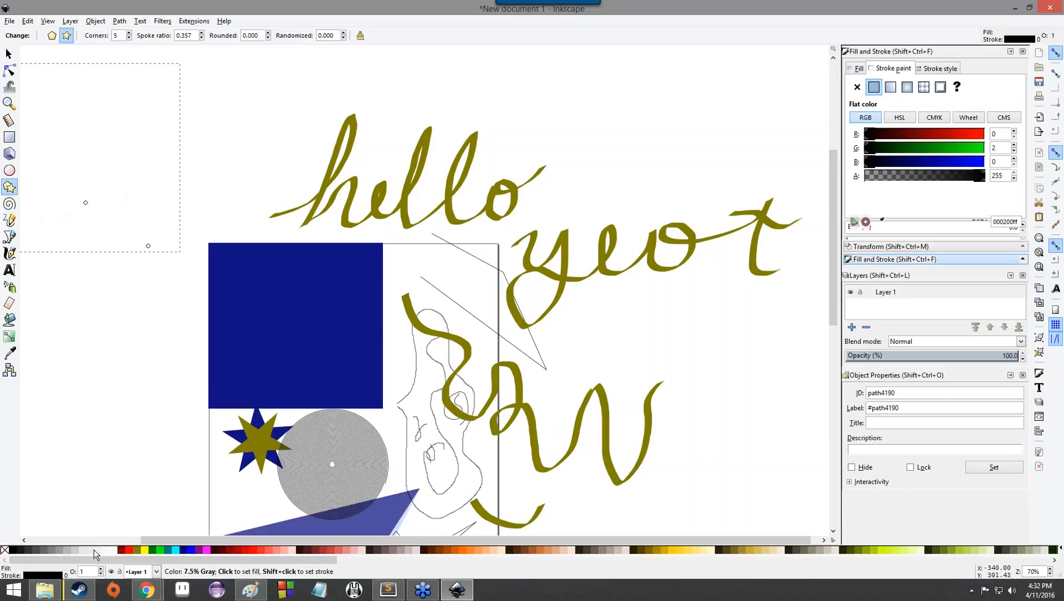
Try a linear gradient on the star's stroke, return to flat color and vary its red value between 202 and 8.
scroll(558, 280, "up", 7)
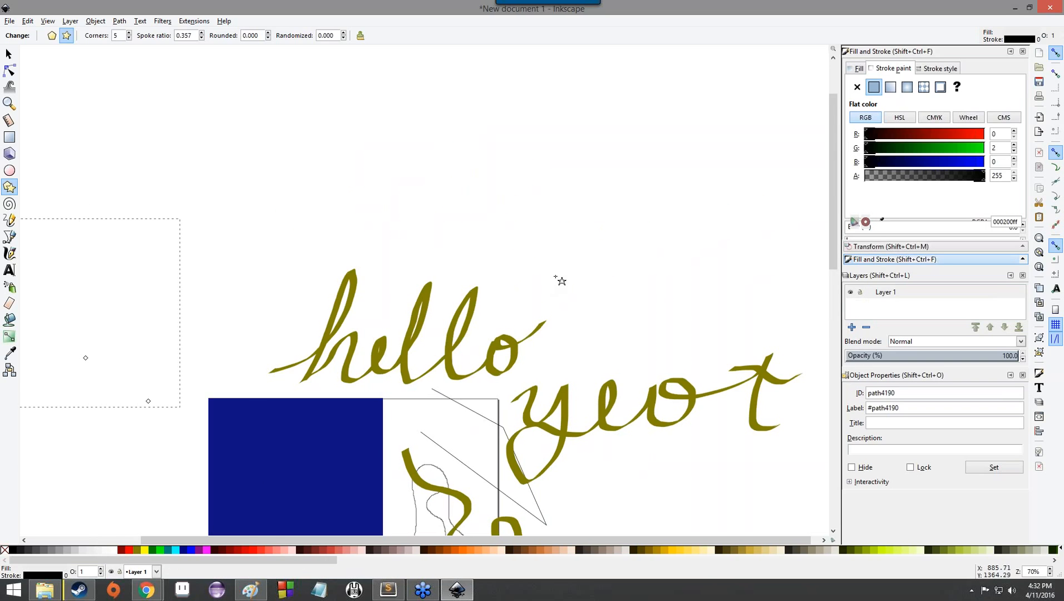
scroll(612, 257, "down", 4)
scroll(612, 257, "up", 3)
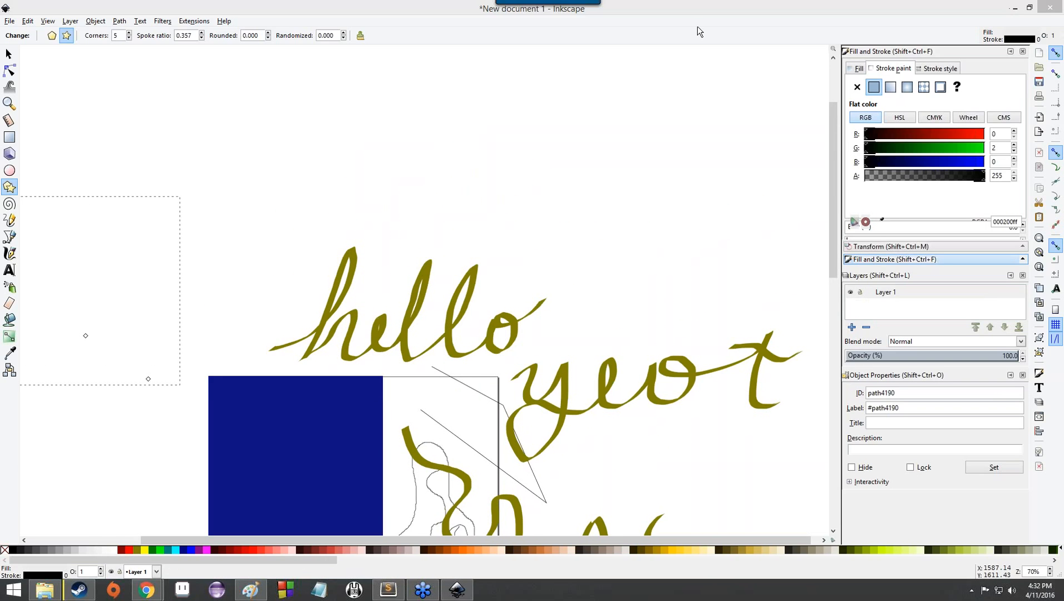
left_click(892, 91)
left_click(872, 91)
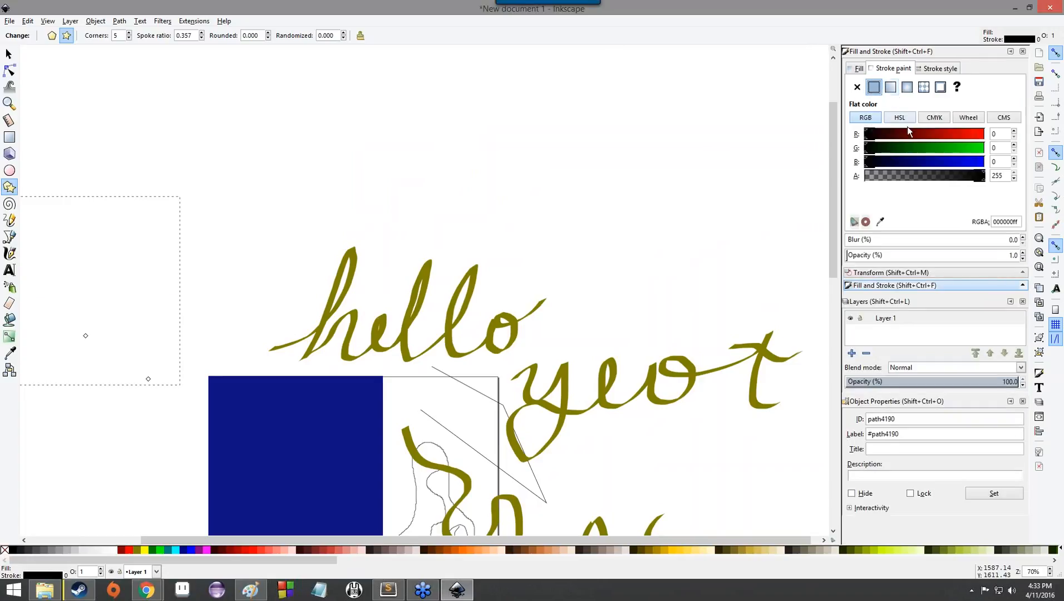
left_click_drag(949, 135, 959, 135)
left_click(870, 138)
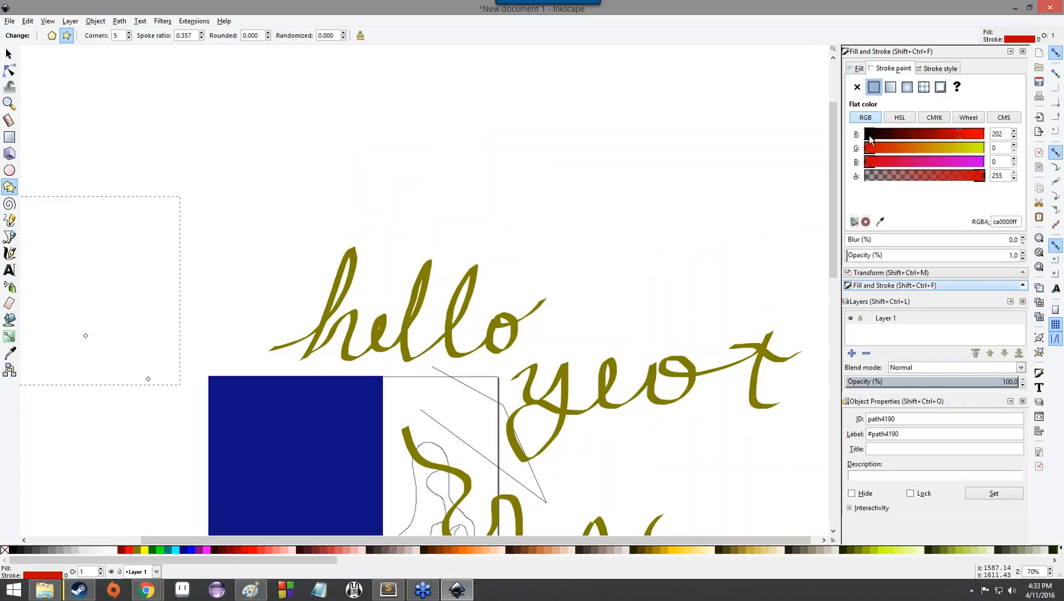
Apply a linear gradient to the star's stroke and look through its stroke style options.
left_click(891, 87)
left_click(929, 71)
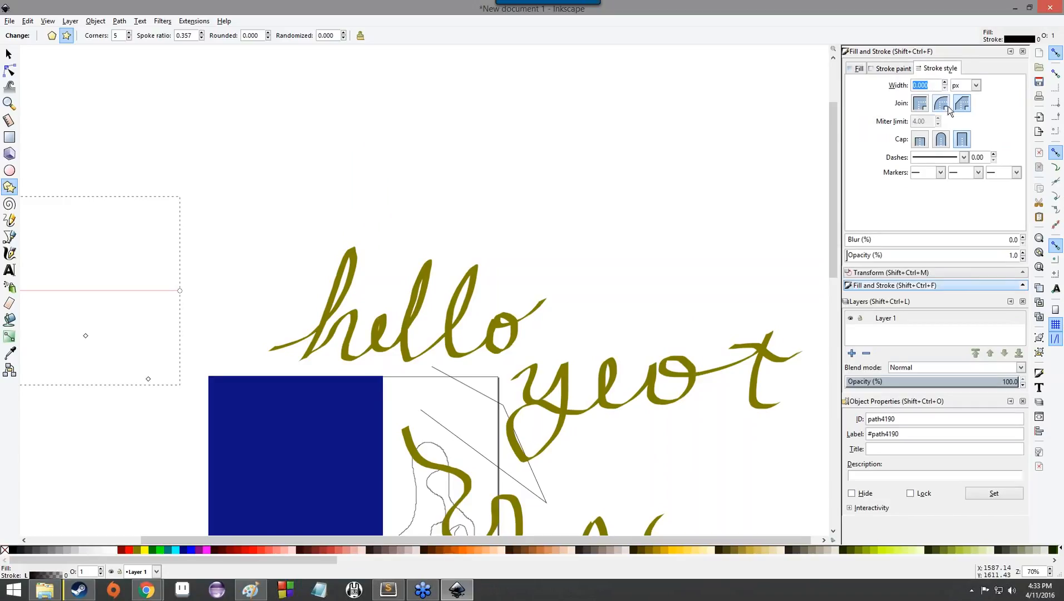
left_click(945, 158)
left_click(942, 173)
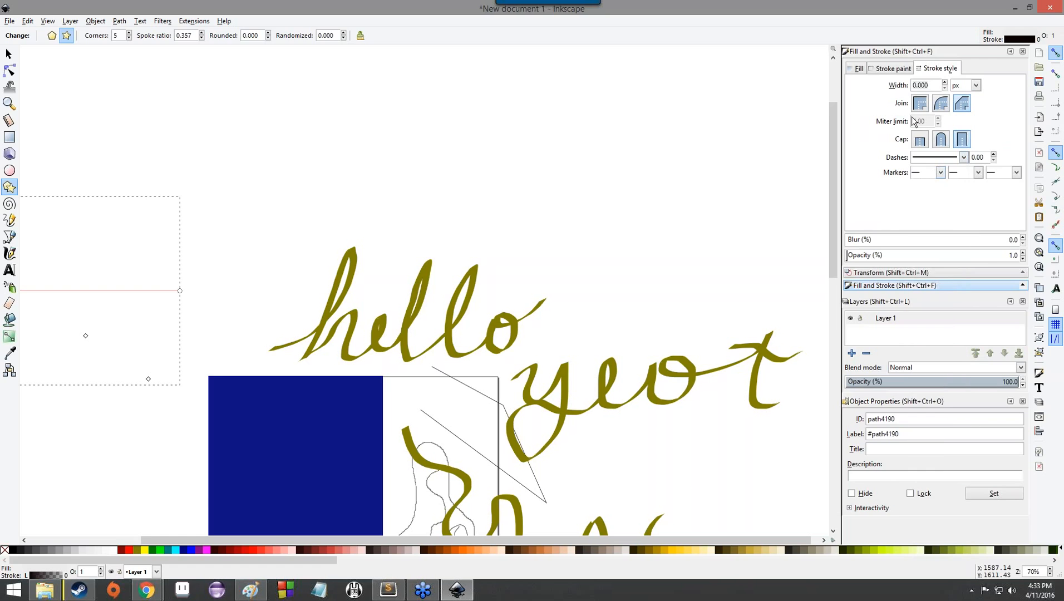
left_click(859, 68)
left_click(890, 69)
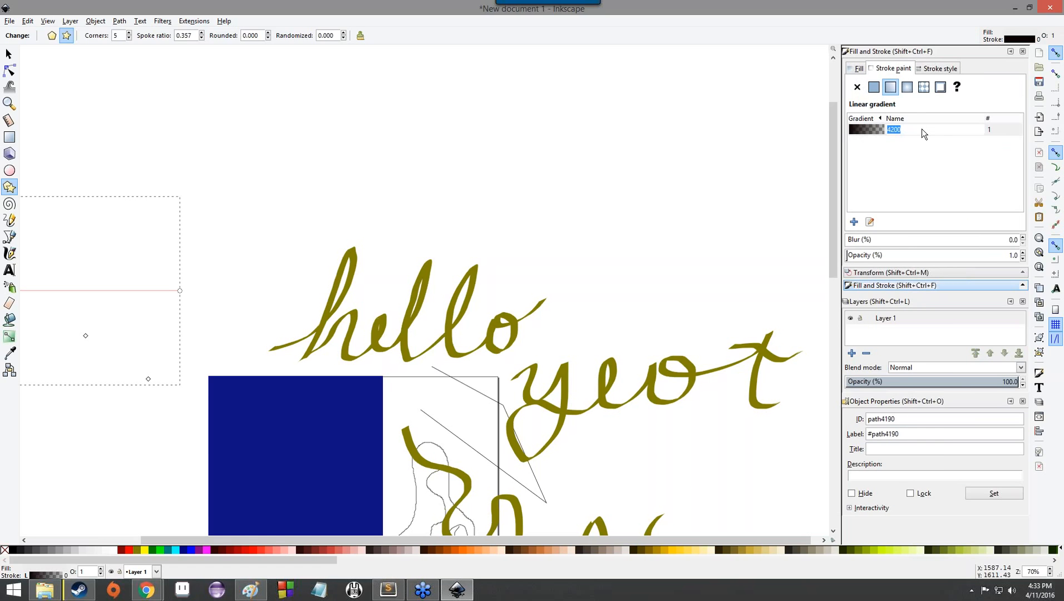
Try the pattern and radial gradient options on the star's stroke before returning to flat color.
left_click(922, 89)
left_click(905, 88)
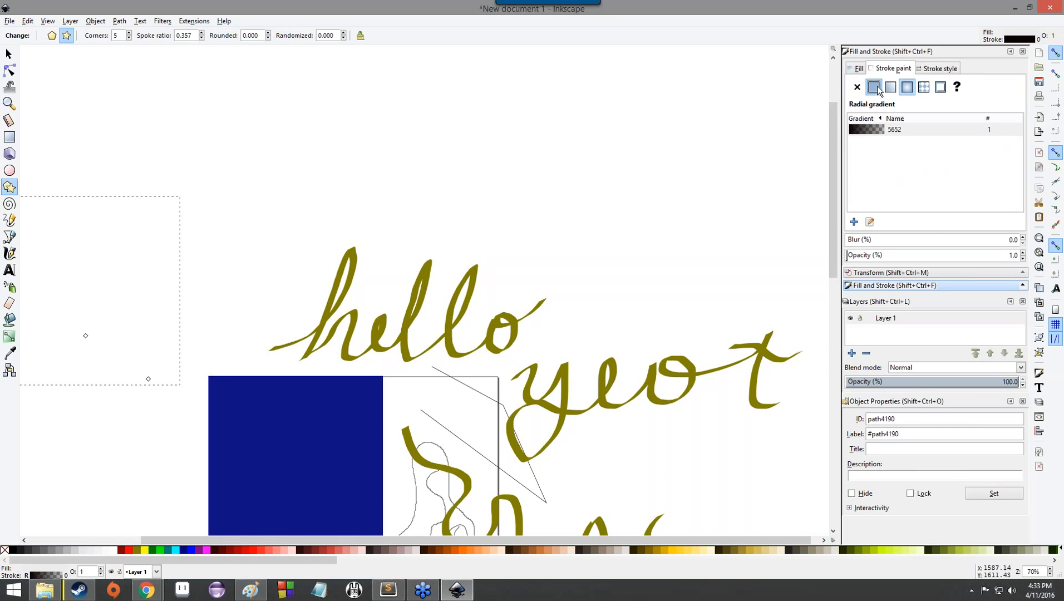
left_click(877, 89)
Review the star's stroke style and set the red value of its flat stroke color to 0.
left_click(924, 68)
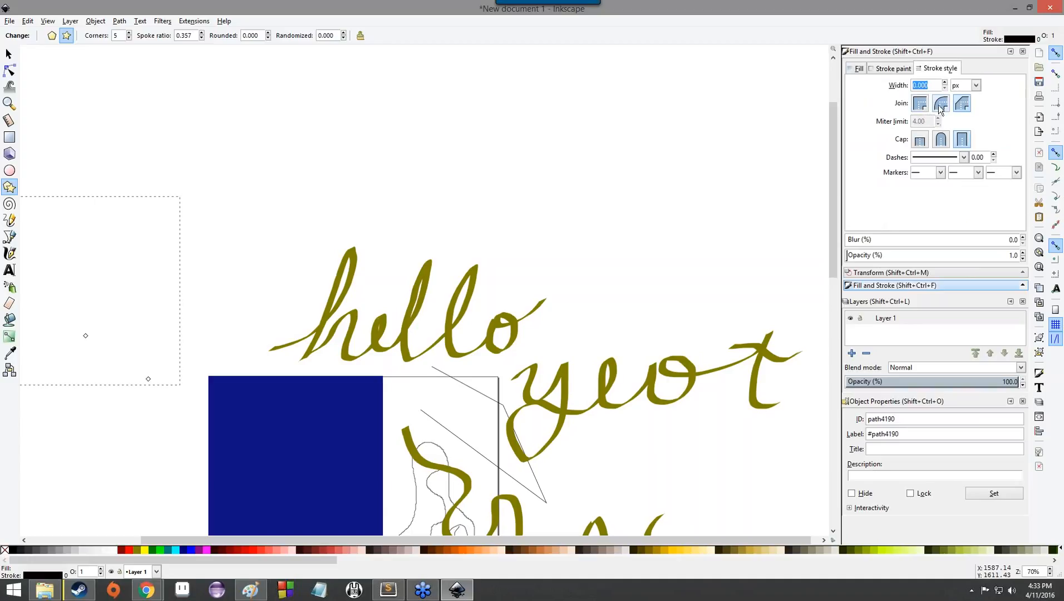
left_click(897, 69)
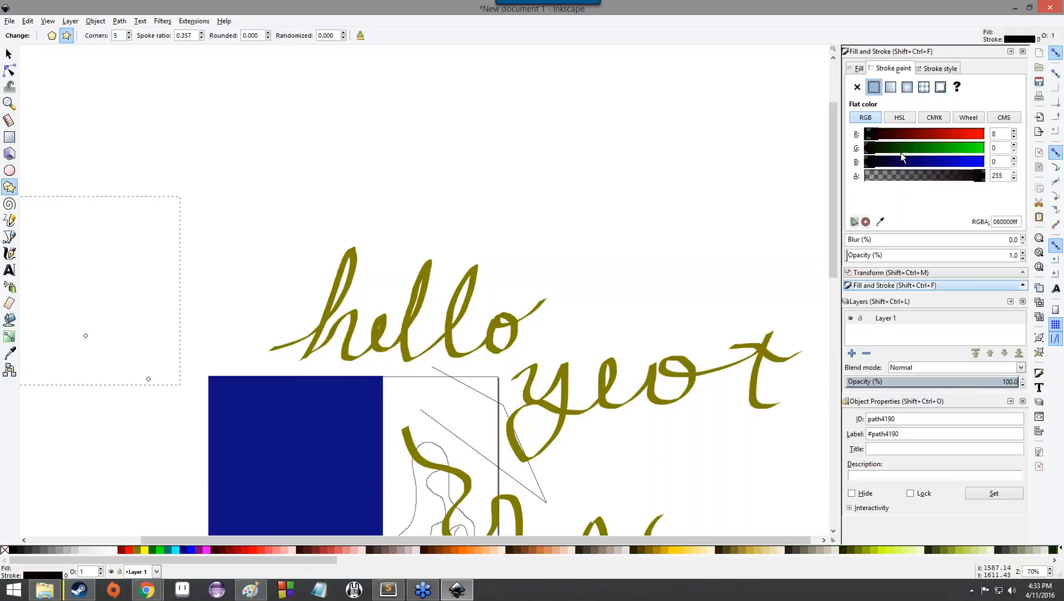
left_click(926, 71)
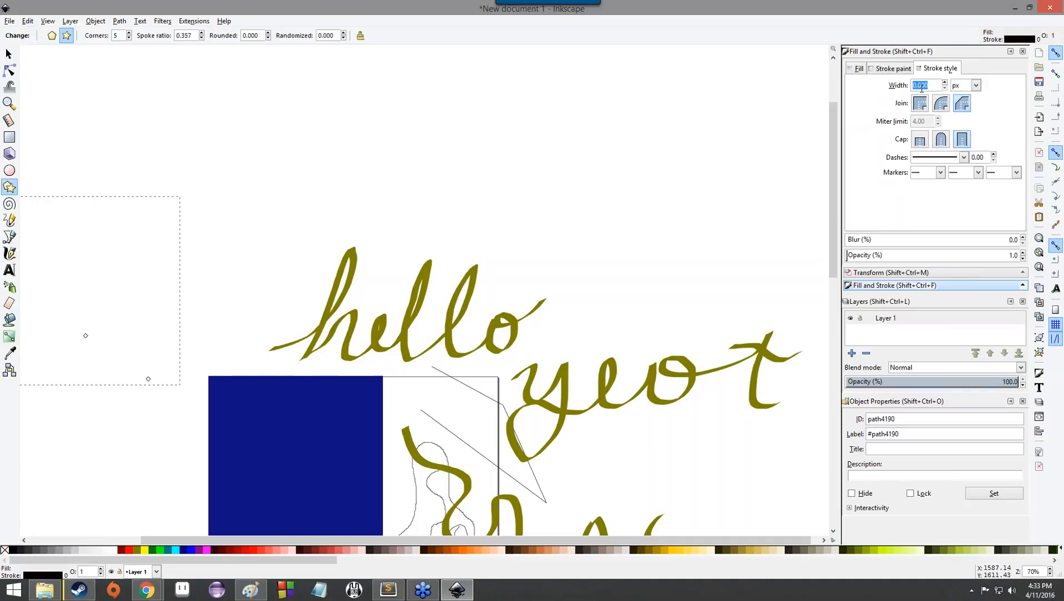
left_click(903, 72)
left_click_drag(871, 139, 854, 136)
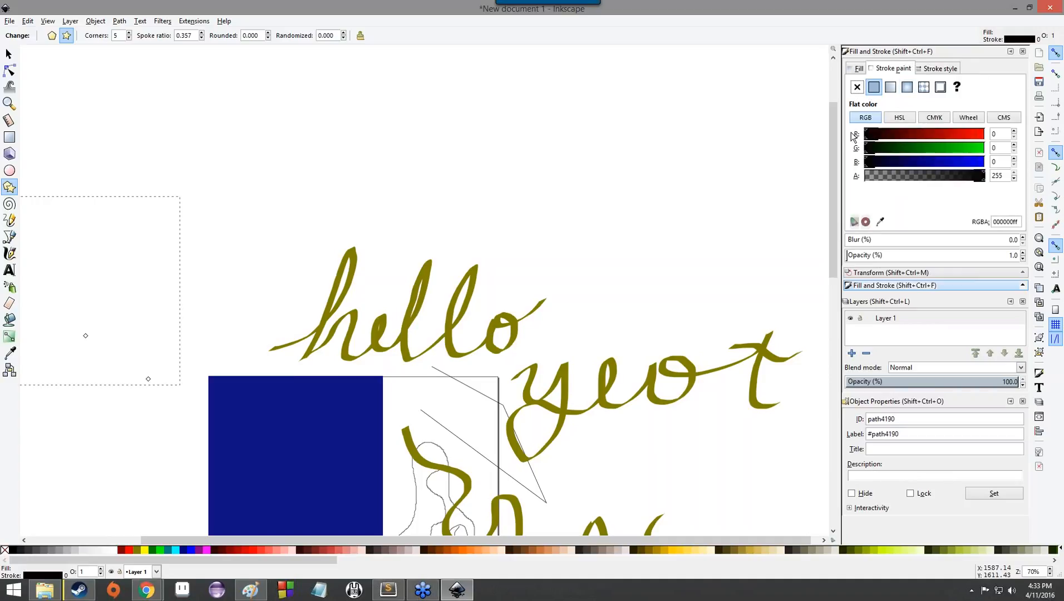
Try a bevel join and an arrowhead start marker on the star's stroke, and reset the marker to none.
left_click(934, 71)
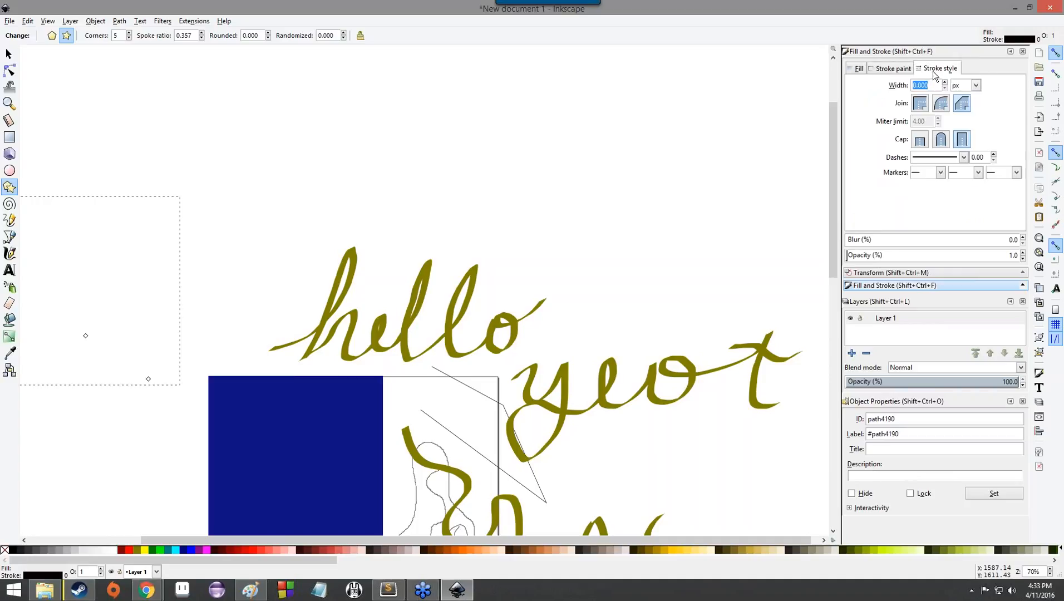
left_click(962, 104)
left_click(931, 175)
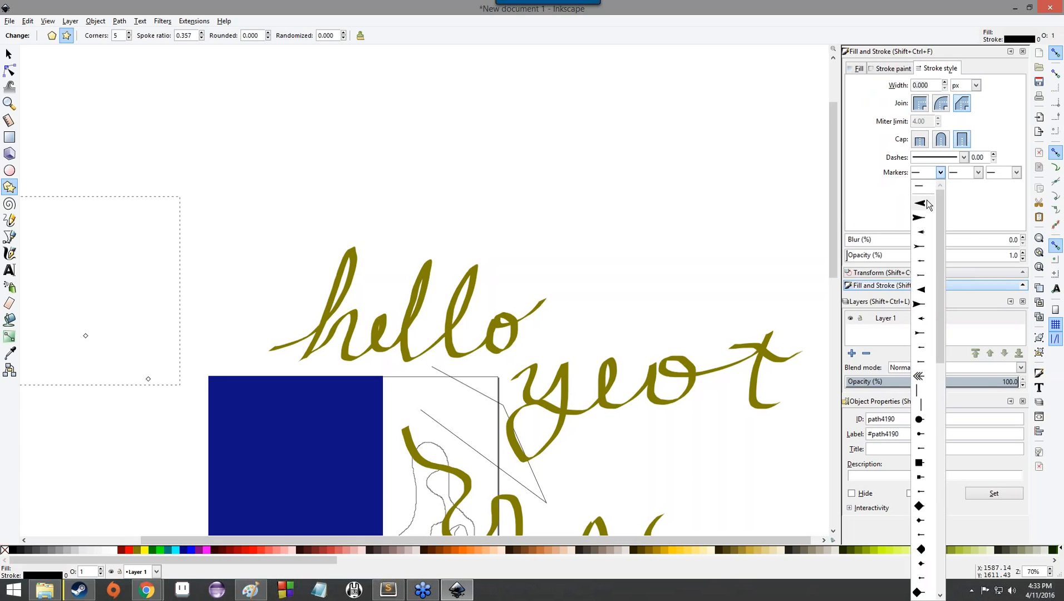
left_click(927, 199)
left_click(931, 169)
left_click(925, 185)
left_click(961, 167)
left_click(962, 167)
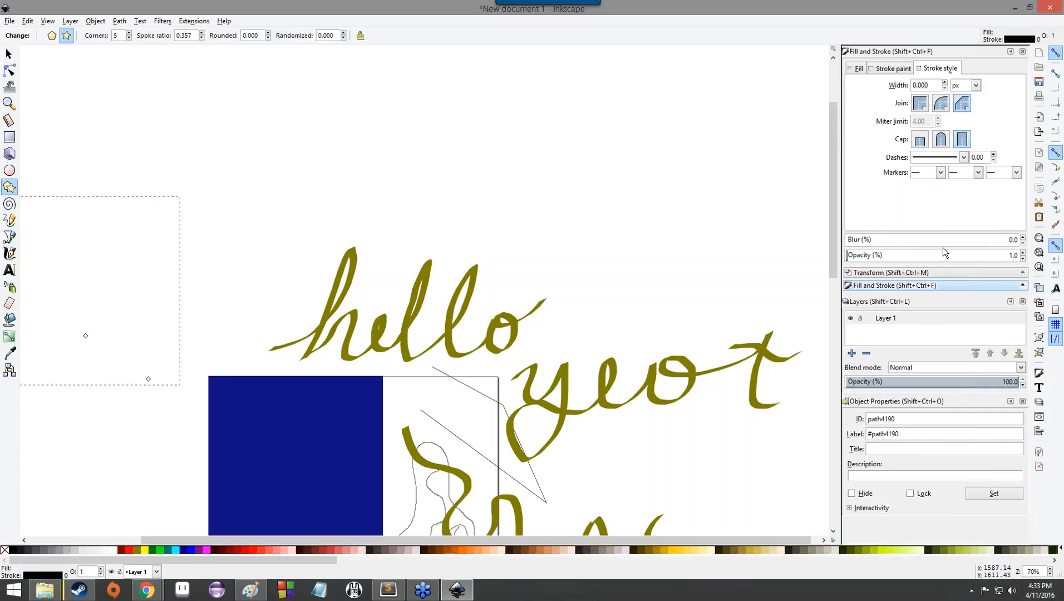
Vary the star's opacity through 80.1% and 100%, and lower it to 0%.
left_click(984, 255)
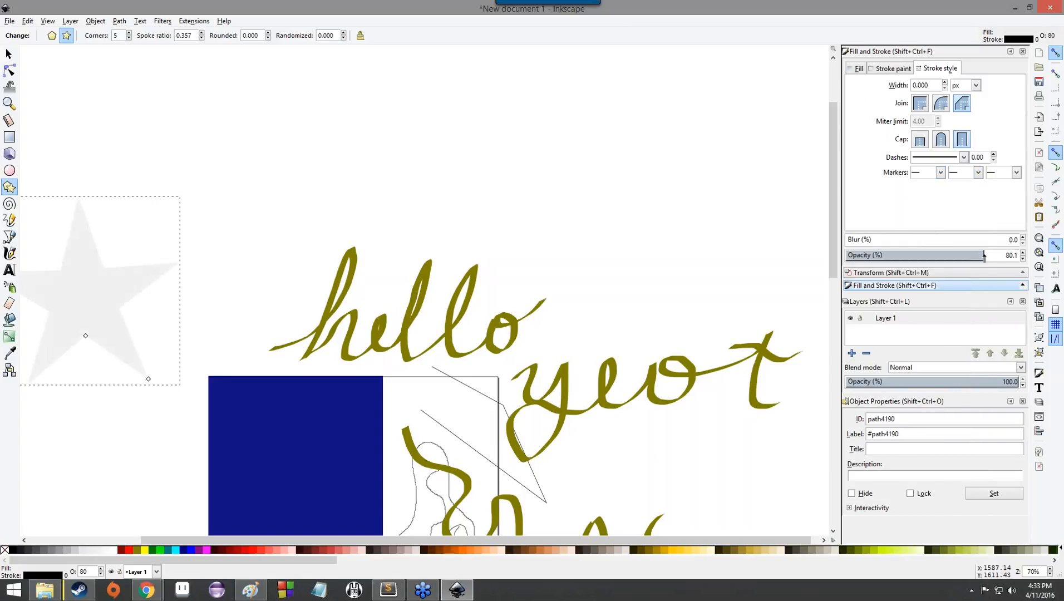
left_click(1020, 255)
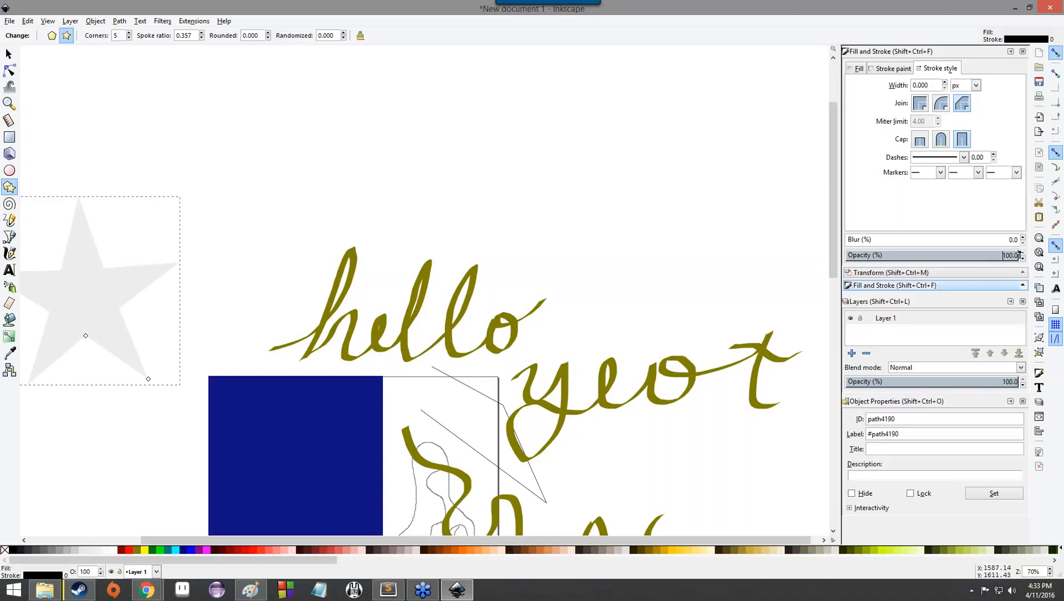
mouse_move(1017, 255)
left_mouse_down()
mouse_move(831, 268)
mouse_move(989, 264)
mouse_move(825, 249)
mouse_move(986, 268)
left_mouse_up()
left_click(892, 68)
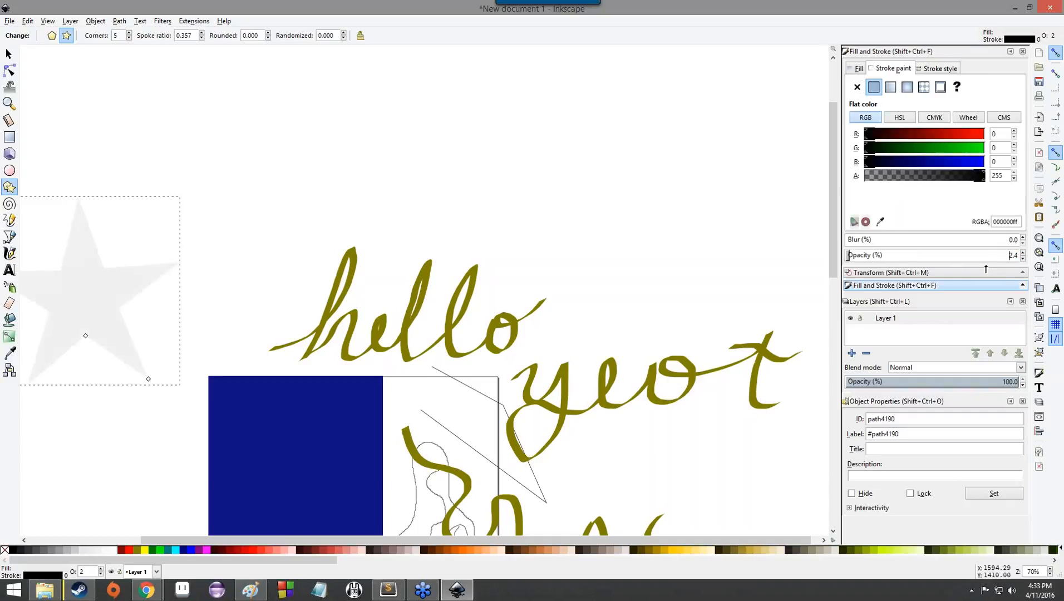
left_click_drag(837, 266, 829, 257)
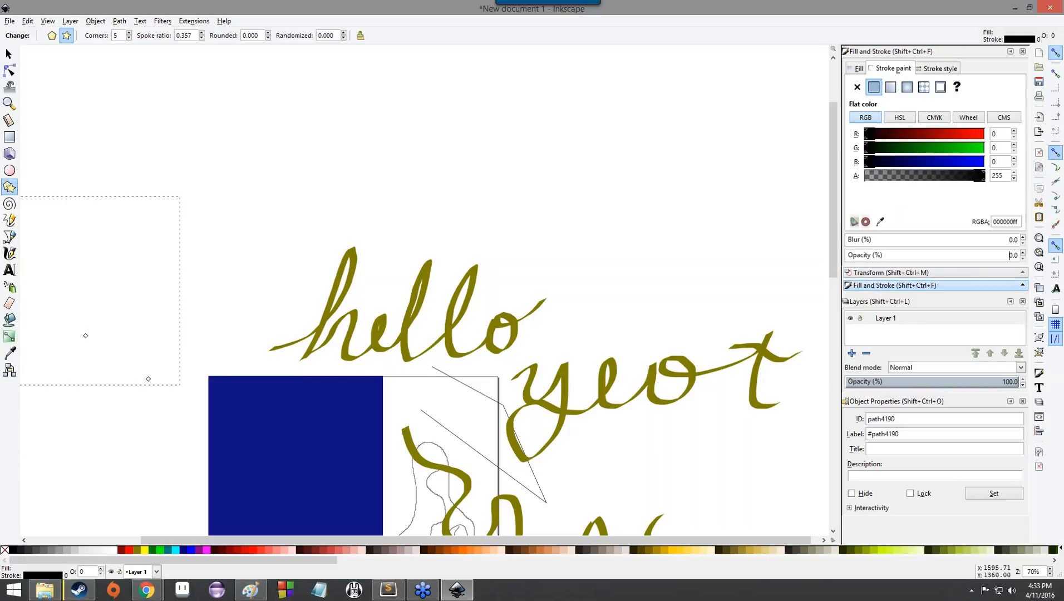
Look through the HSL, CMYK, Wheel and CMS color models for the star's stroke and return to RGB.
left_click(900, 118)
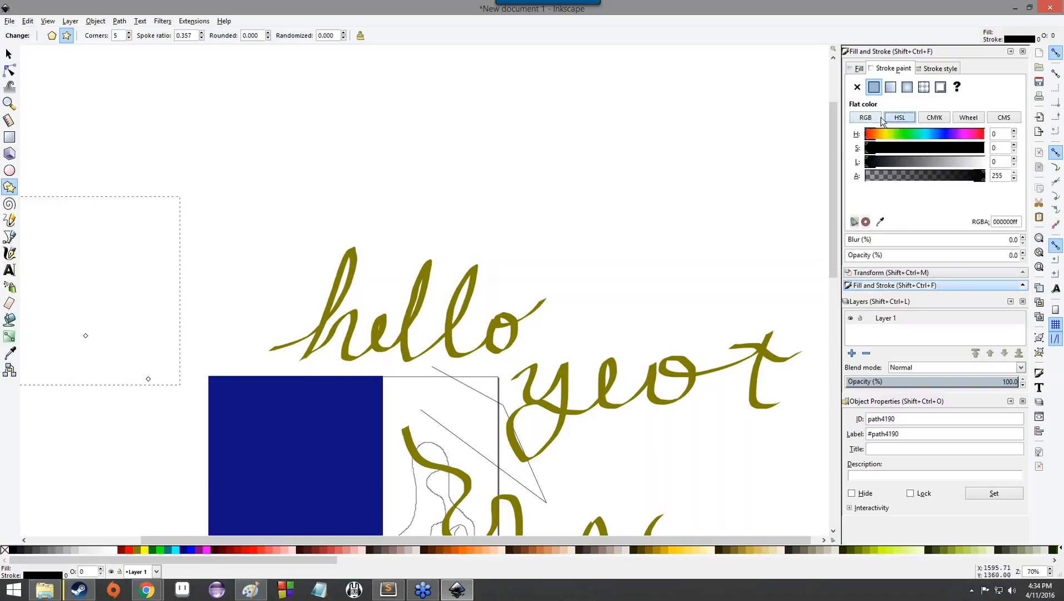
left_click(935, 117)
left_click(968, 117)
left_click(1004, 117)
left_click(865, 117)
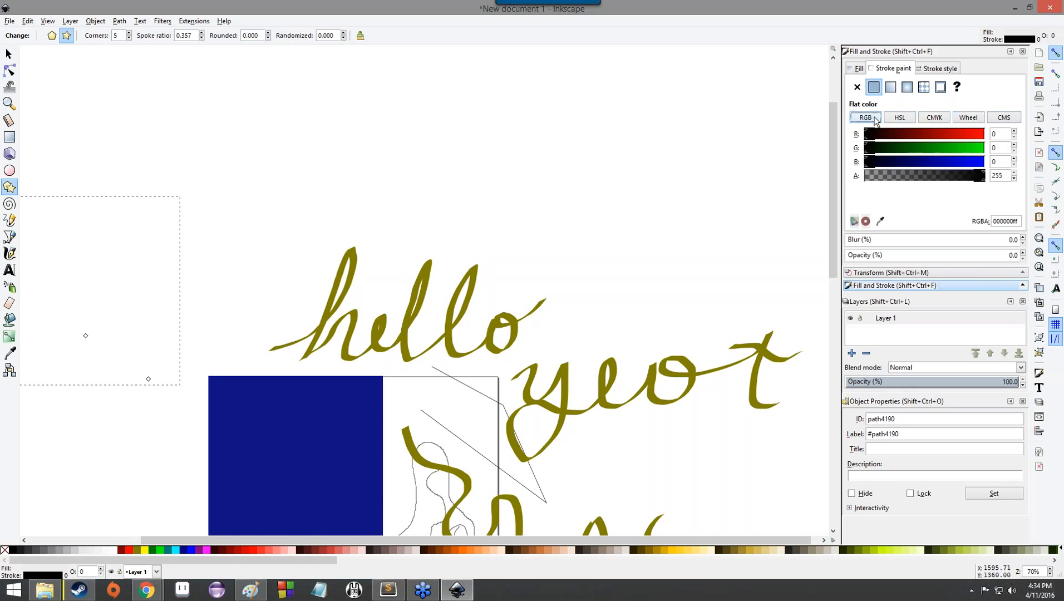
Remove the star's fill paint and set its opacity to 100%.
left_click(858, 71)
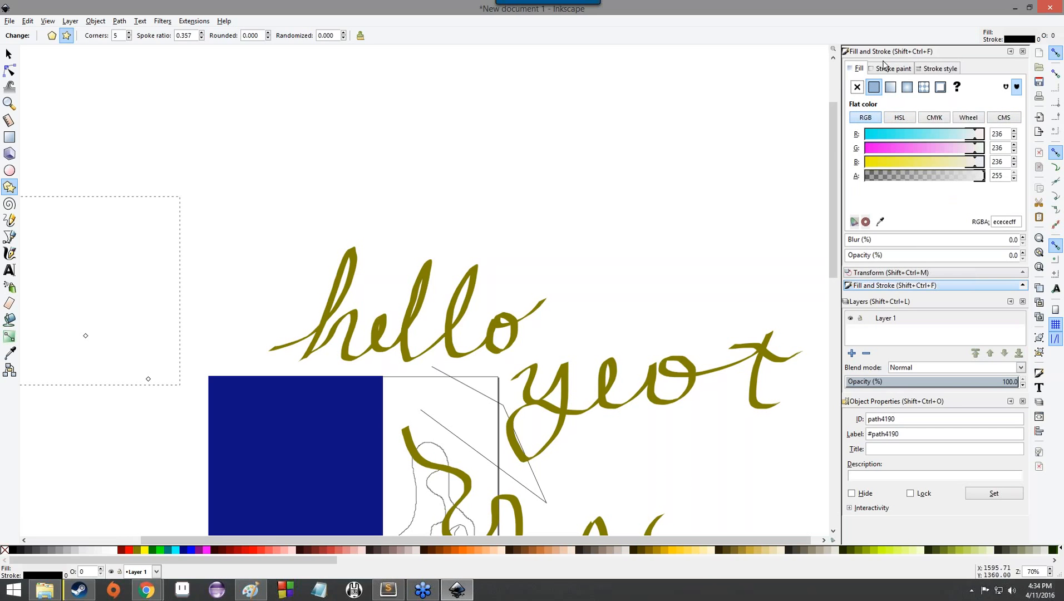
left_click(857, 87)
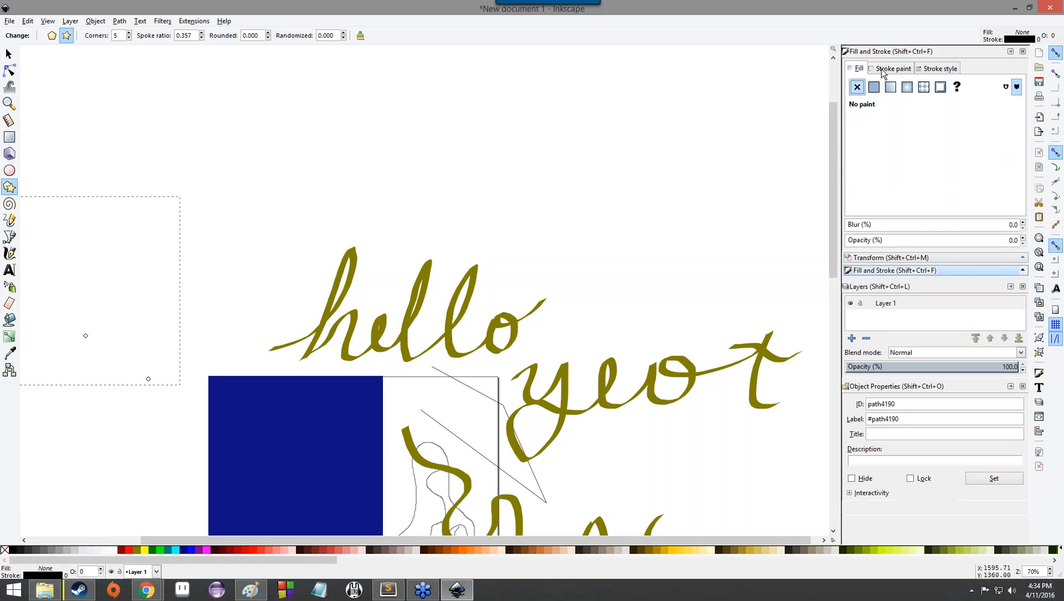
left_click(882, 69)
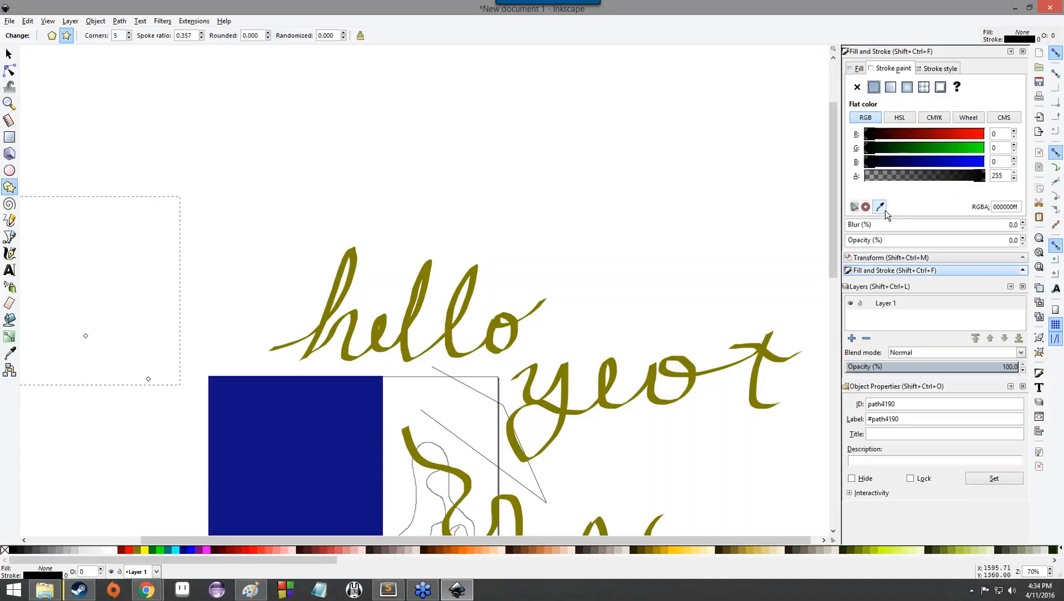
left_click(883, 241)
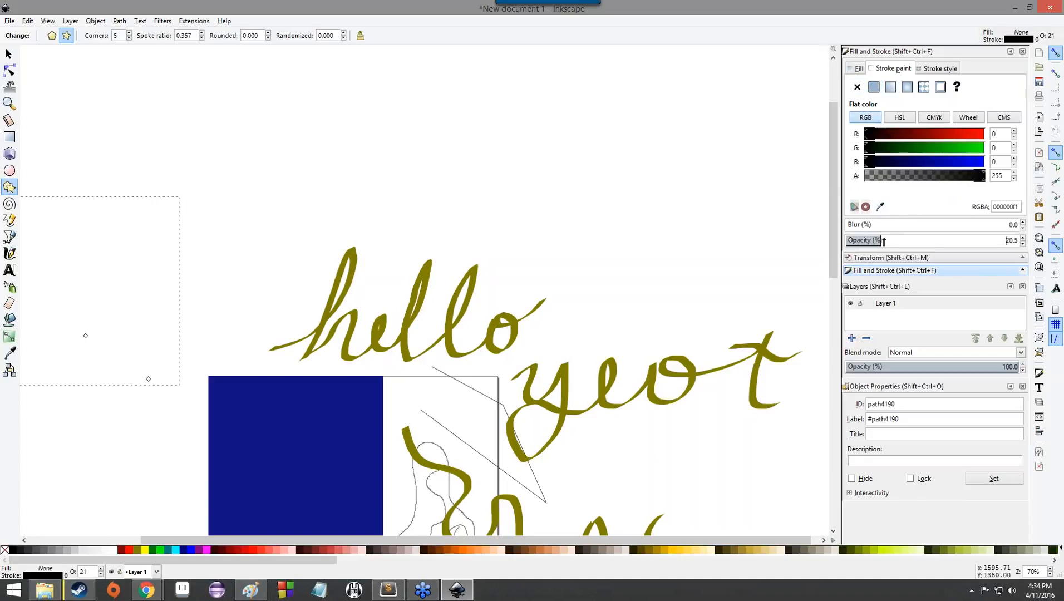
left_click(1021, 241)
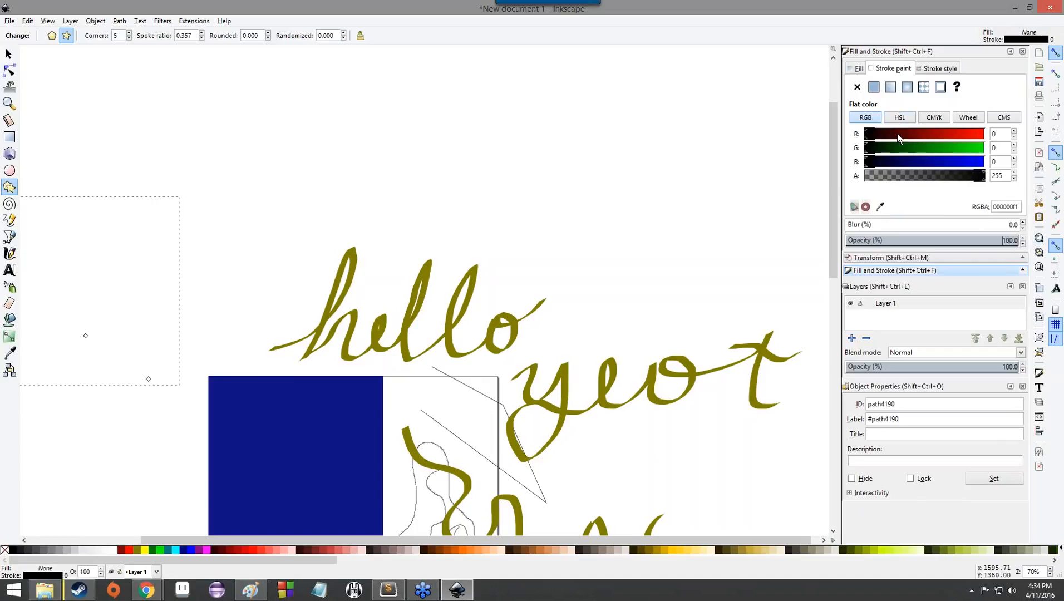
Set the red value of the star's stroke paint to 198 and show its stroke style settings.
left_click(957, 137)
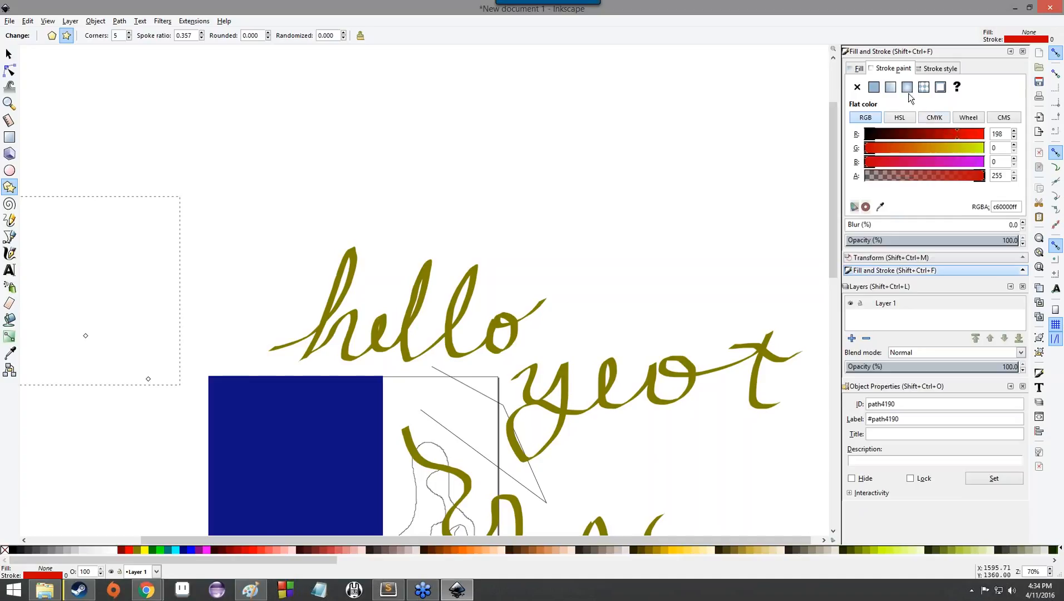
left_click(935, 70)
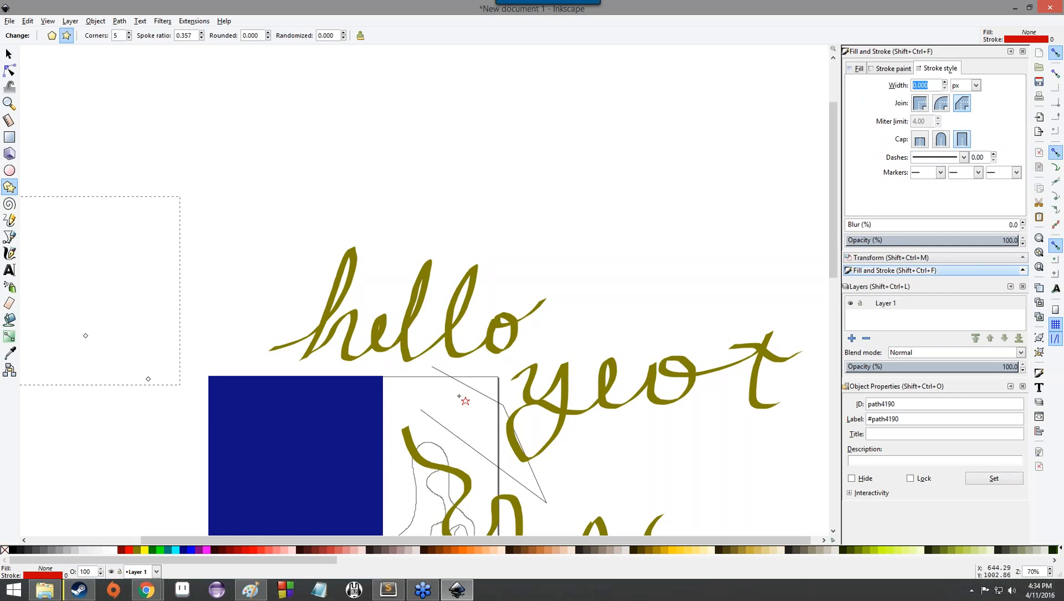
Draw another unfilled five-cornered star, about 908 px wide and 927 px high, above the page around the hello lettering.
left_click_drag(85, 336, 100, 353)
mouse_move(199, 184)
left_mouse_down()
mouse_move(285, 245)
mouse_move(232, 304)
mouse_move(196, 247)
mouse_move(210, 187)
mouse_move(244, 136)
mouse_move(408, 187)
mouse_move(455, 228)
left_mouse_up()
scroll(391, 214, "down", 4)
scroll(388, 213, "down", 8)
scroll(379, 250, "down", 3)
scroll(349, 368, "up", 4)
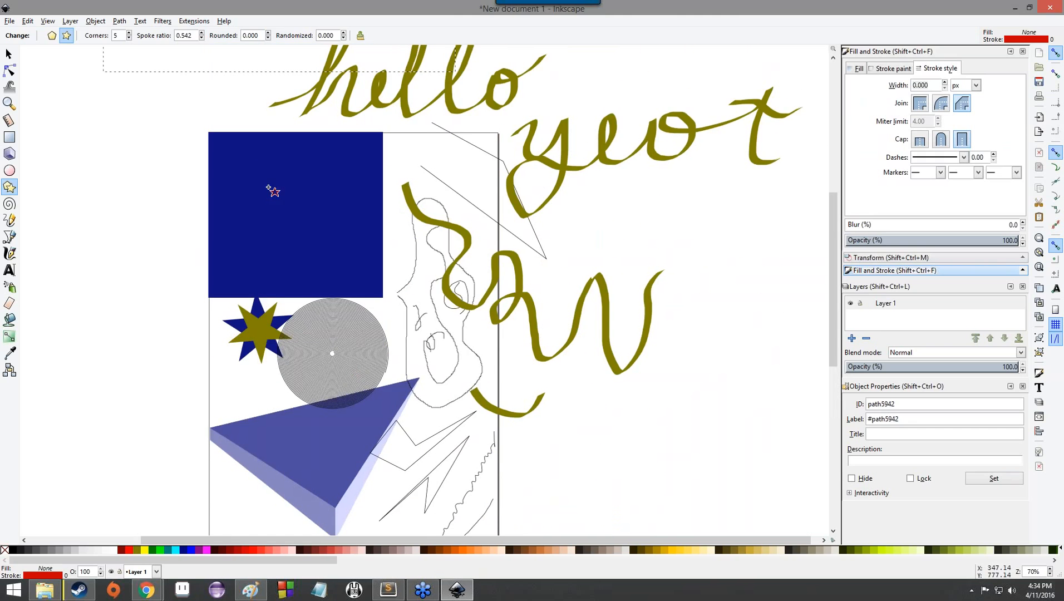
Switch to the Inkscape presentation in Google Slides and read the slides on shape creation, the Selector tool, color and moving objects.
mouse_move(147, 589)
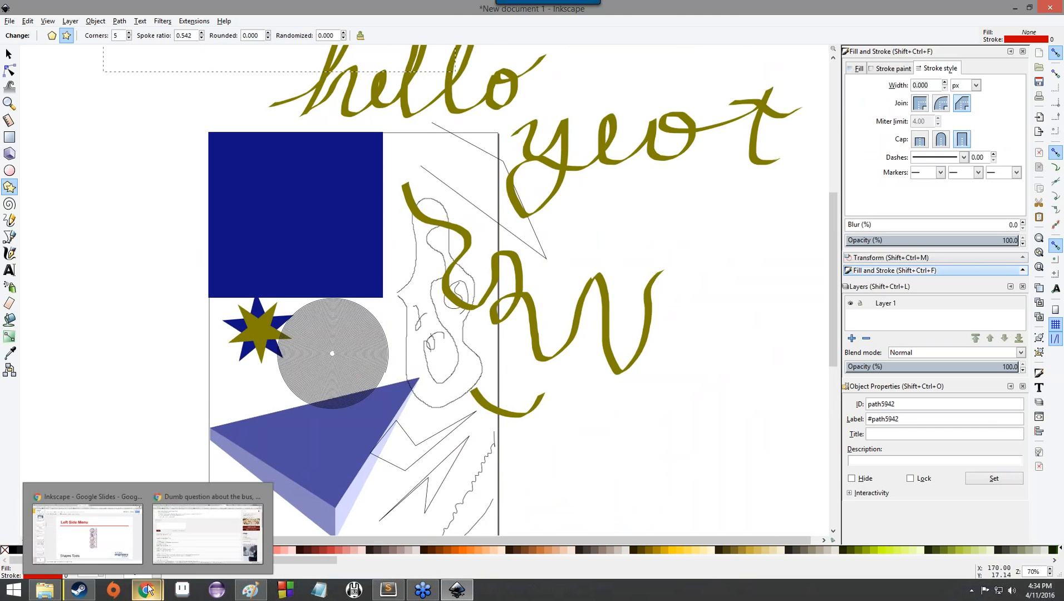
left_click(130, 546)
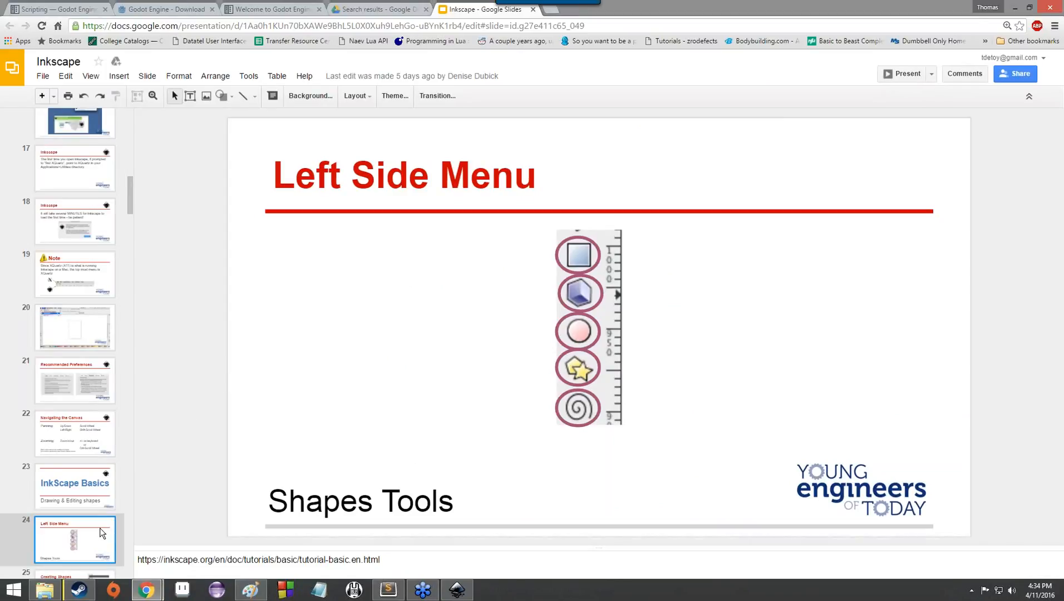
key("Down")
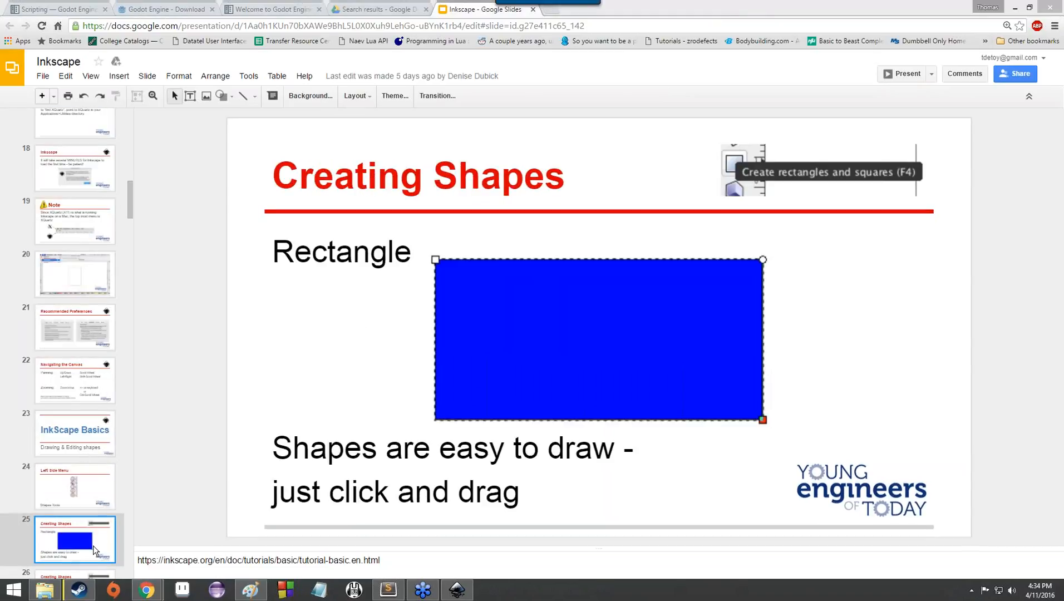
key("Down")
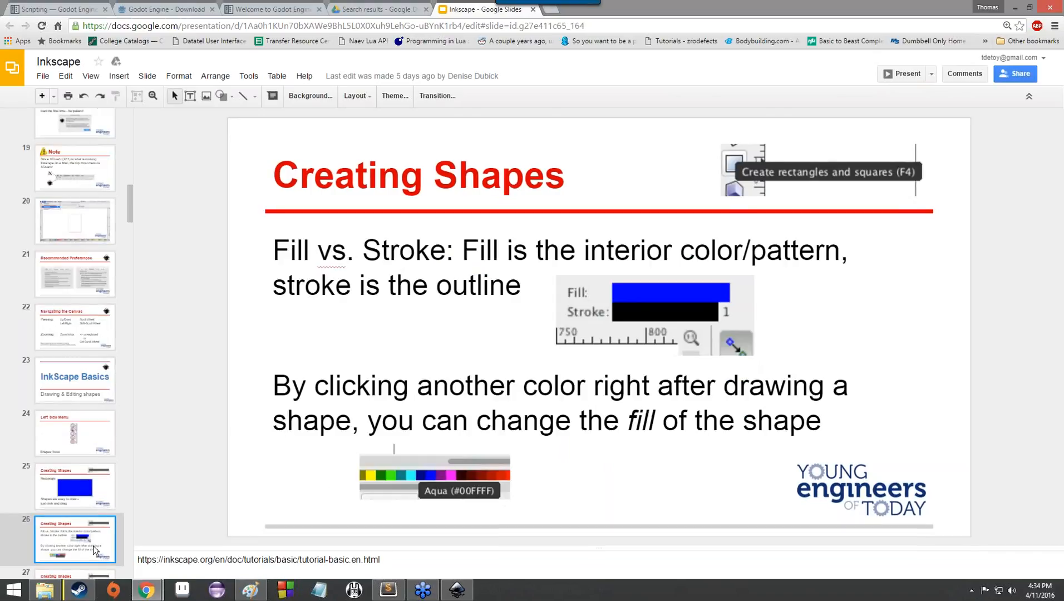
key("Down")
key("Down")
key("Down")
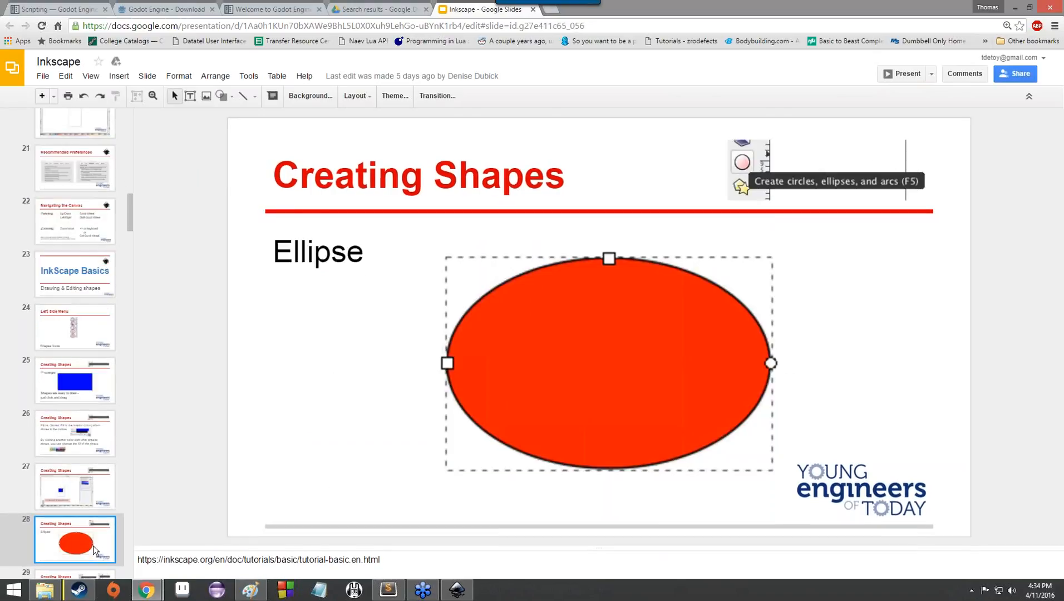
key("Down")
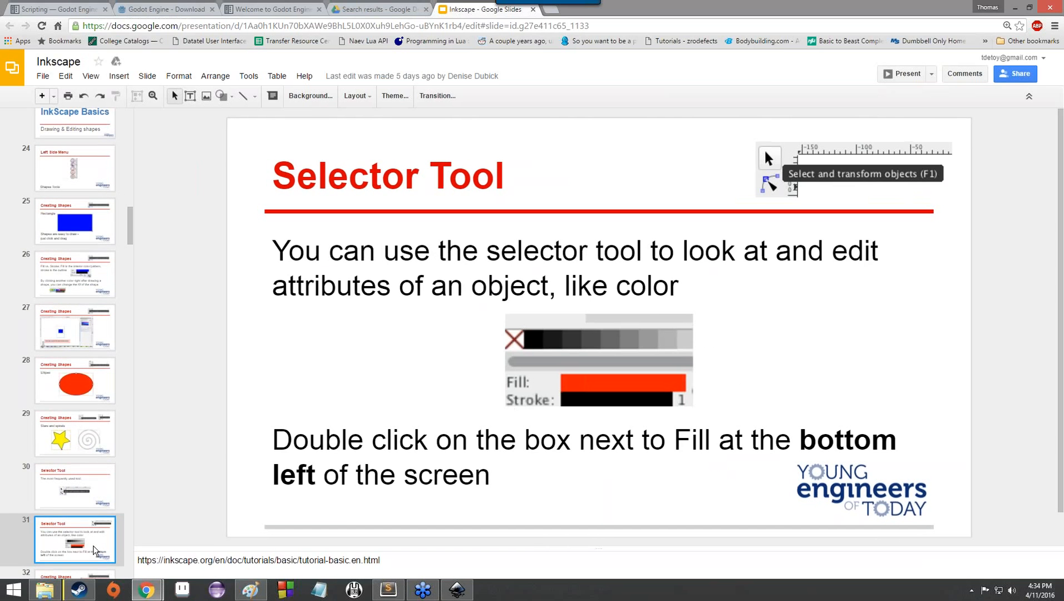
key("Down")
key("Down")
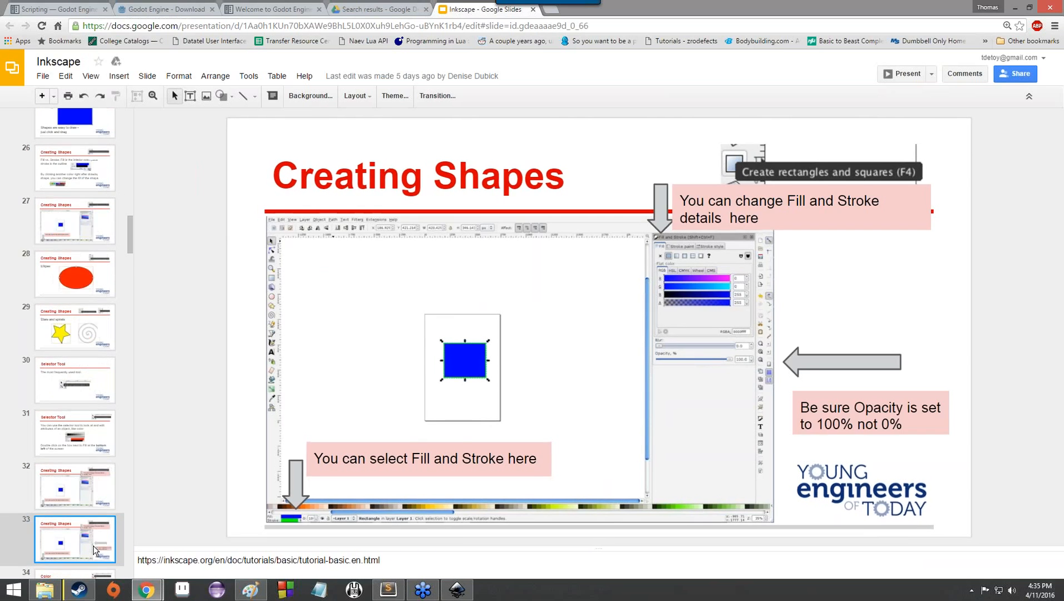
key("Down")
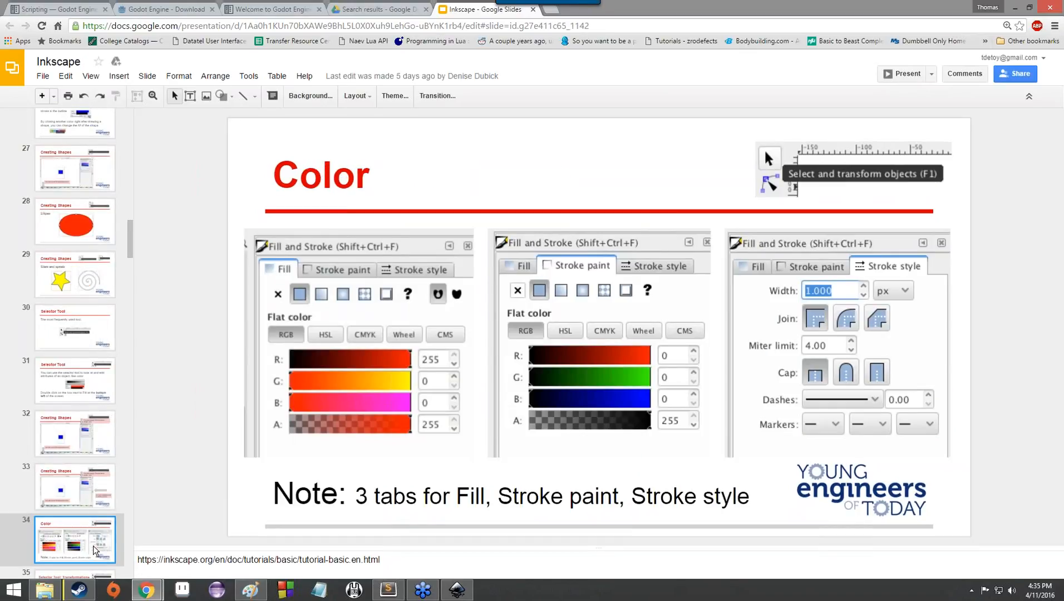
key("Down")
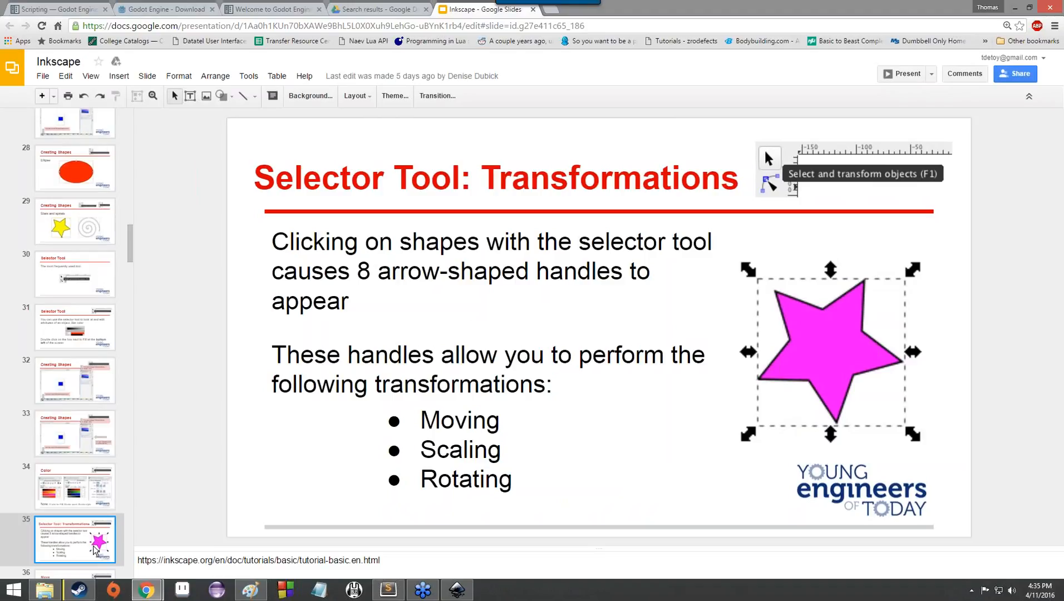
key("Down")
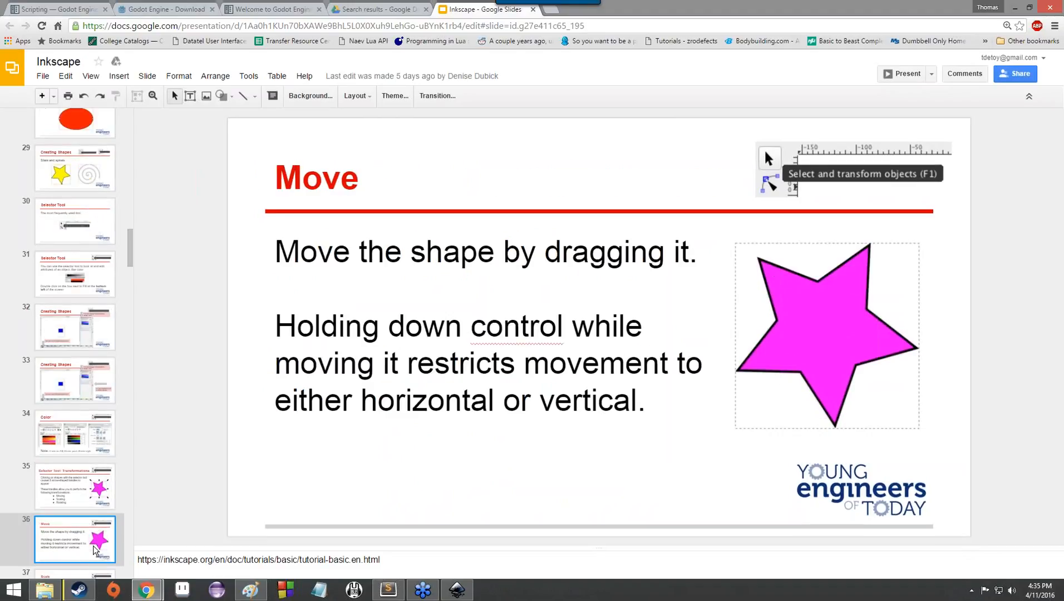
Switch to Inkscape and demonstrate moving and scaling the olive star, leaving it about 174 px wide and 160 px high beside the circle.
left_click(457, 589)
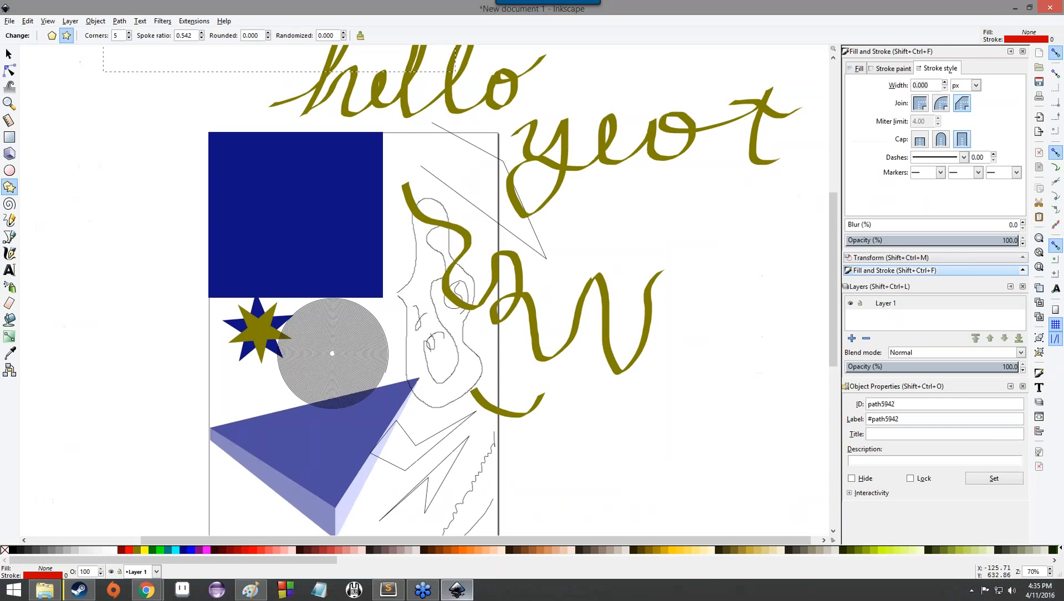
left_click(9, 53)
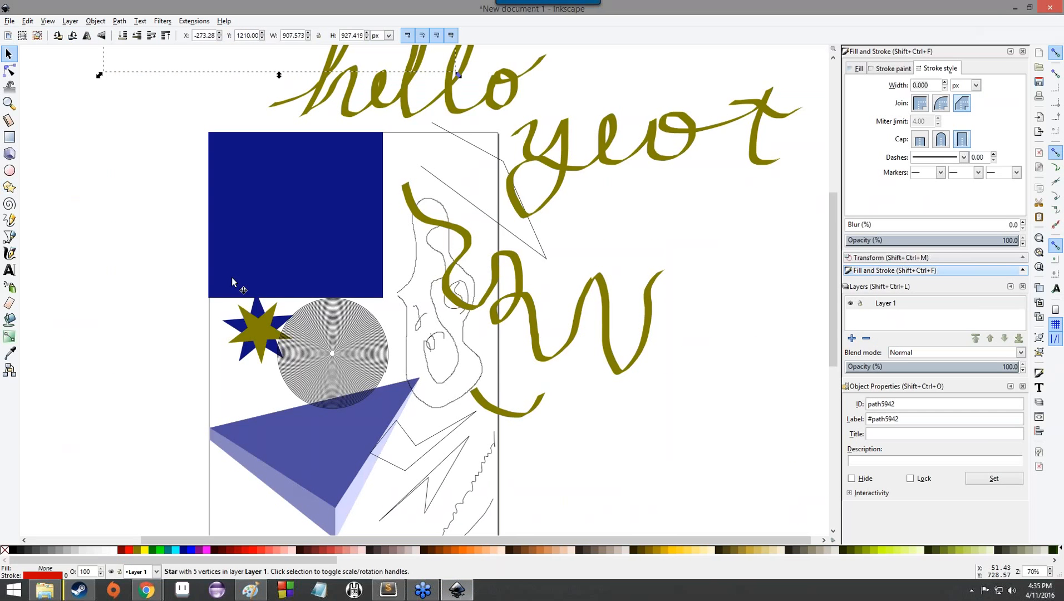
left_click(264, 331)
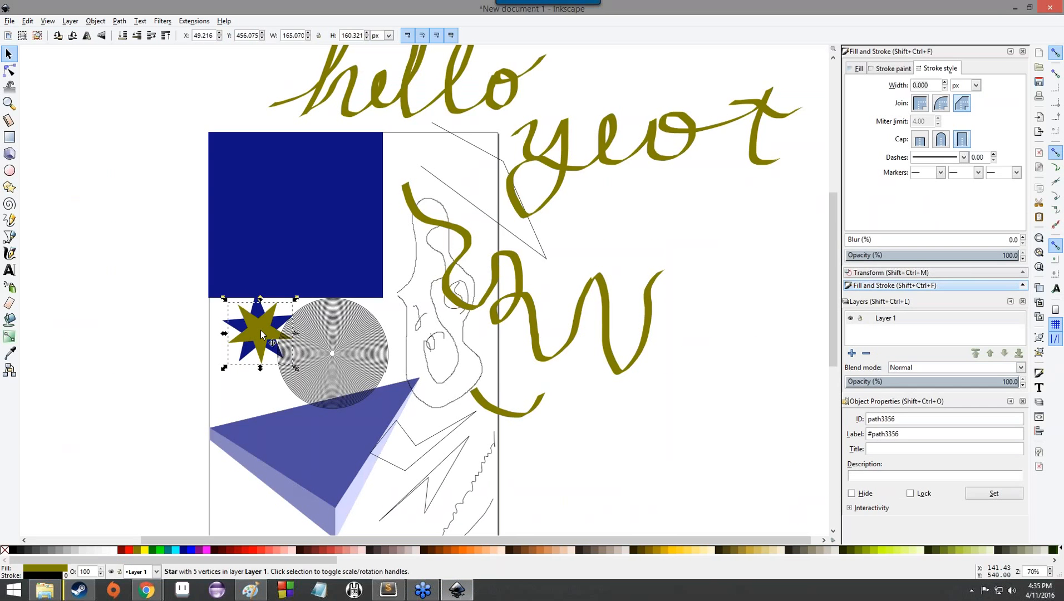
left_click_drag(224, 369, 77, 417)
left_click_drag(201, 366, 71, 340)
left_click_drag(176, 337, 94, 342)
left_click_drag(197, 334, 222, 338)
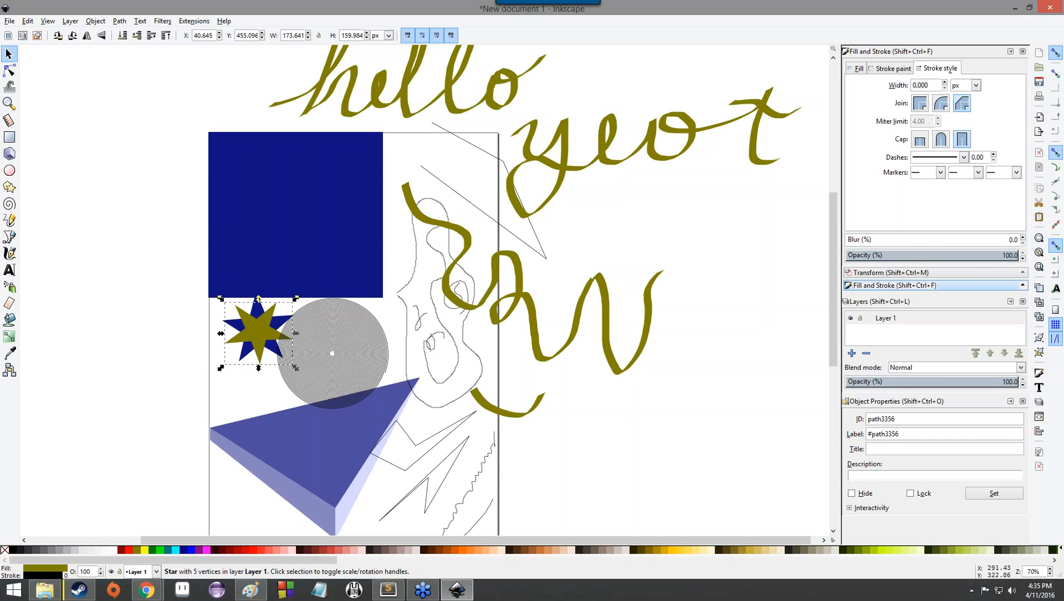
Scale the 3D box on the page to about 441 px wide and 340 px high.
left_click(335, 416)
left_click_drag(423, 374, 384, 379)
scroll(401, 347, "down", 2)
scroll(402, 348, "up", 2)
scroll(403, 348, "down", 4)
scroll(404, 352, "up", 5)
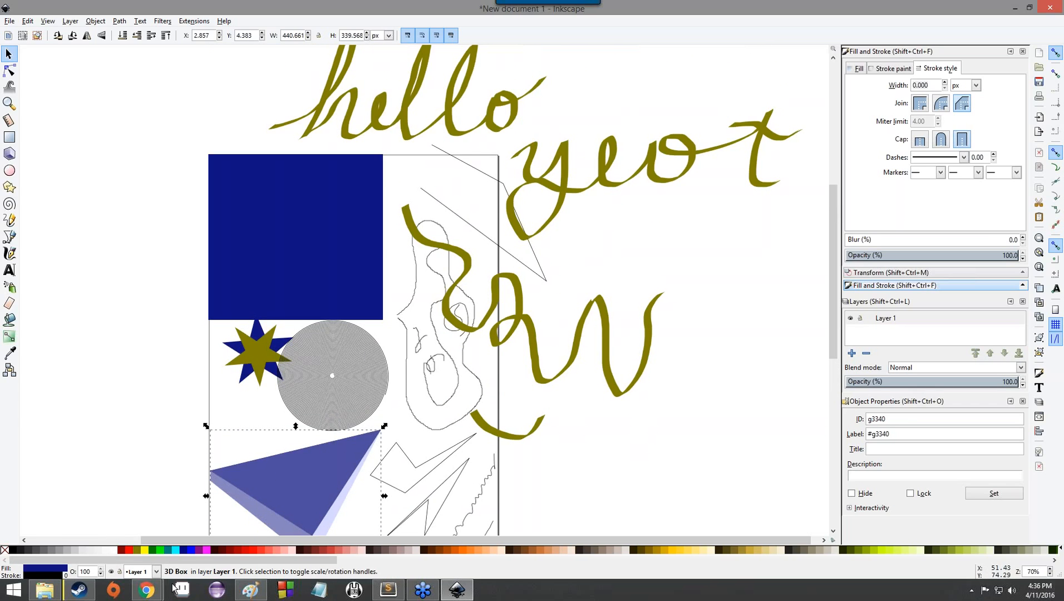
Switch to the Google Slides presentation and read the slides on scaling, the Selector tool's second set of handles and rotating.
mouse_move(144, 591)
left_click(84, 523)
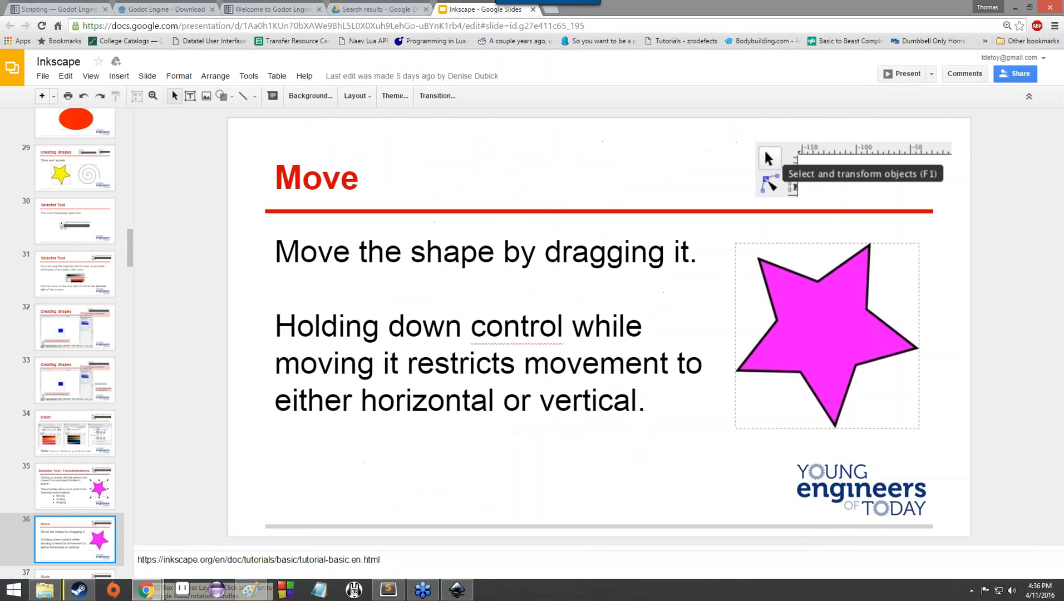
key("Down")
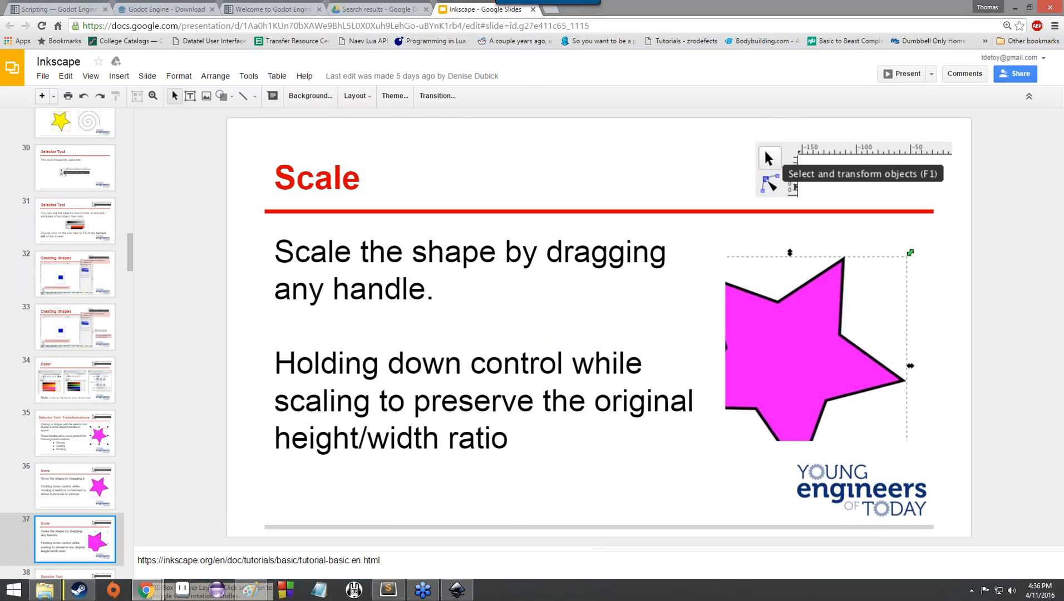
key("Down")
key("Down")
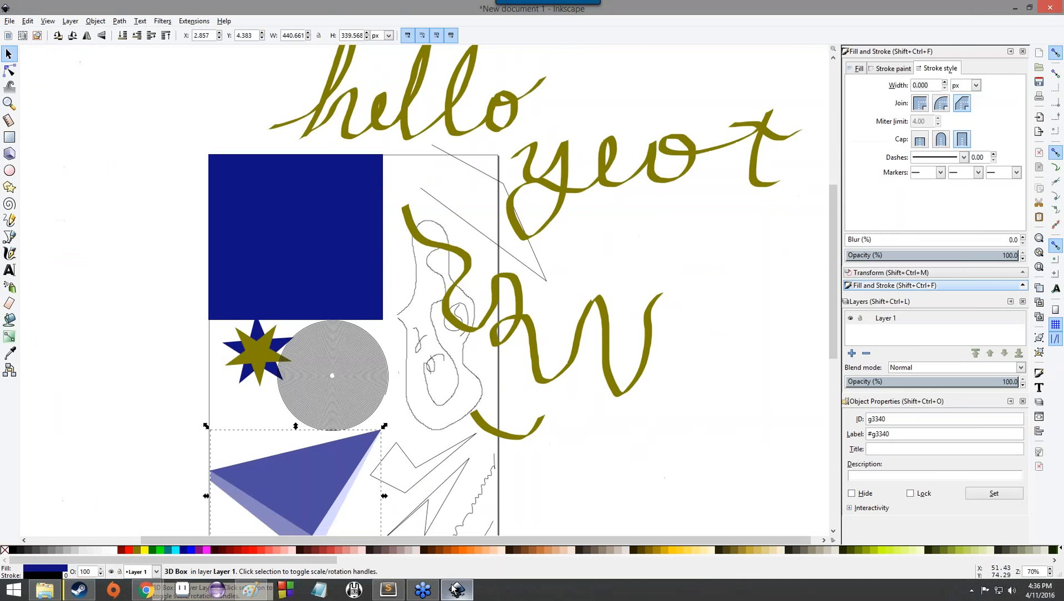
Switch to Inkscape and rotate the 3D box by about 180 degrees.
left_click(457, 590)
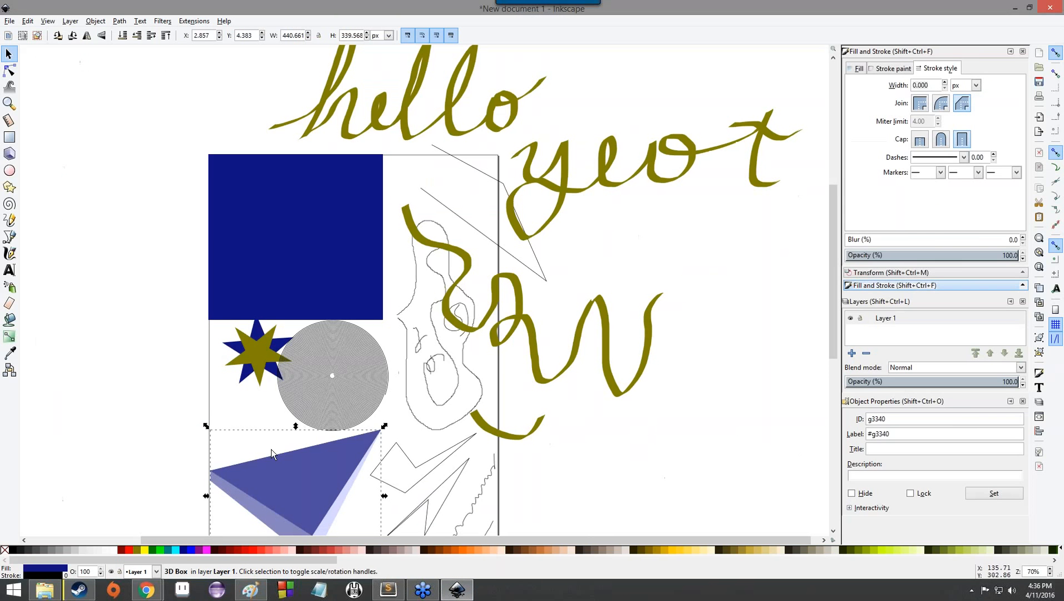
scroll(342, 347, "down", 2)
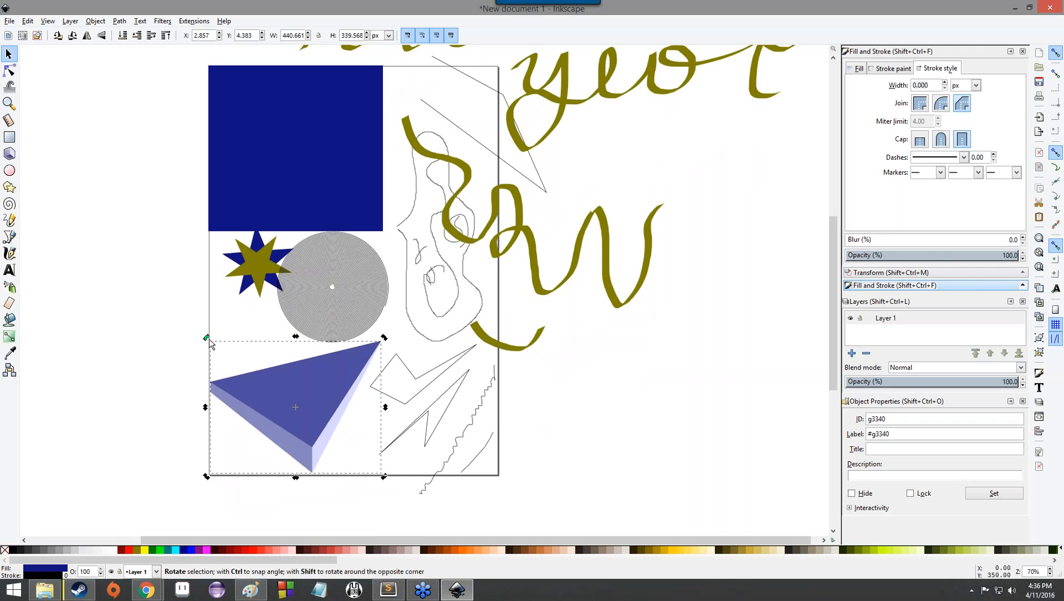
left_click_drag(209, 343, 328, 442)
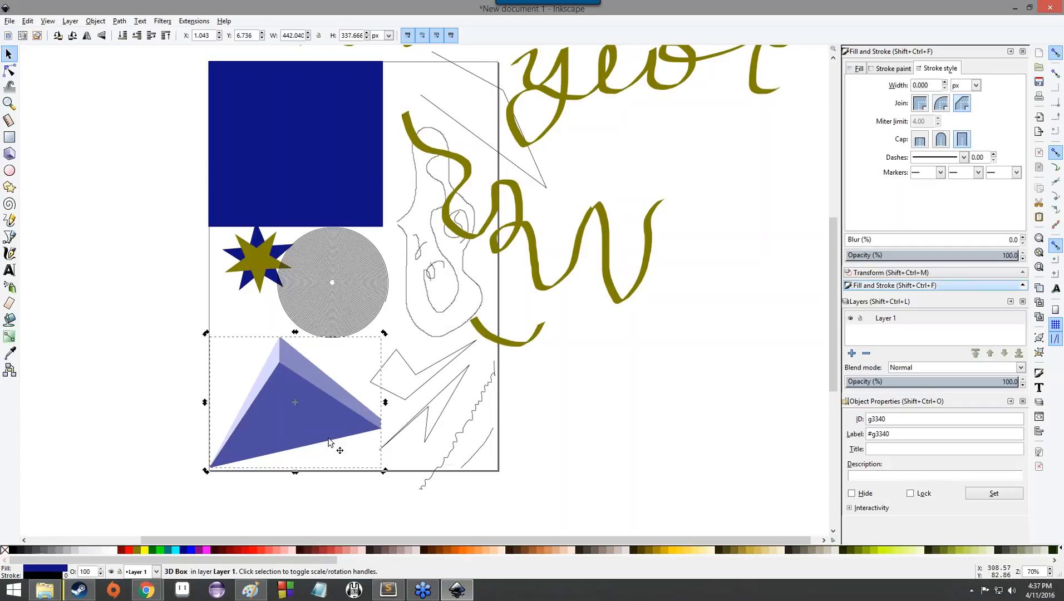
left_click(318, 437)
key("x")
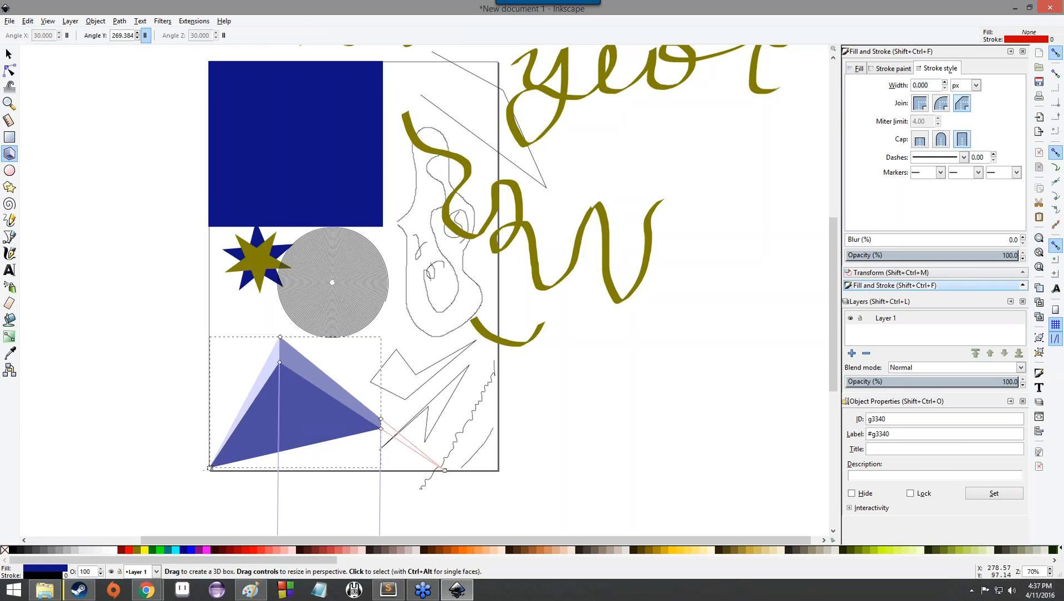
left_click(75, 328)
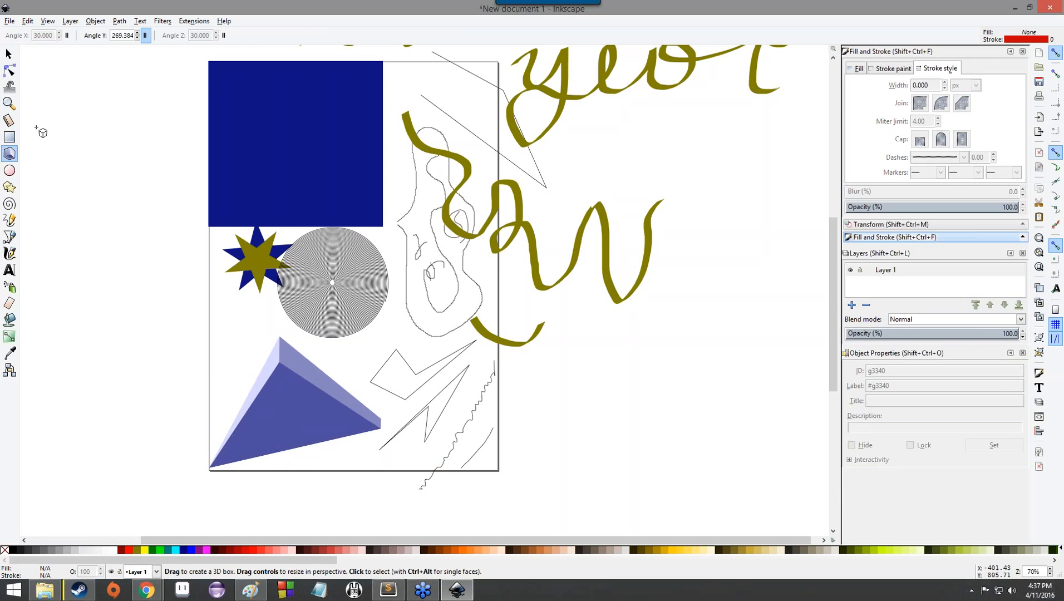
left_click(9, 54)
Rotate the 3D box counterclockwise by about a quarter turn around its center.
left_click(290, 382)
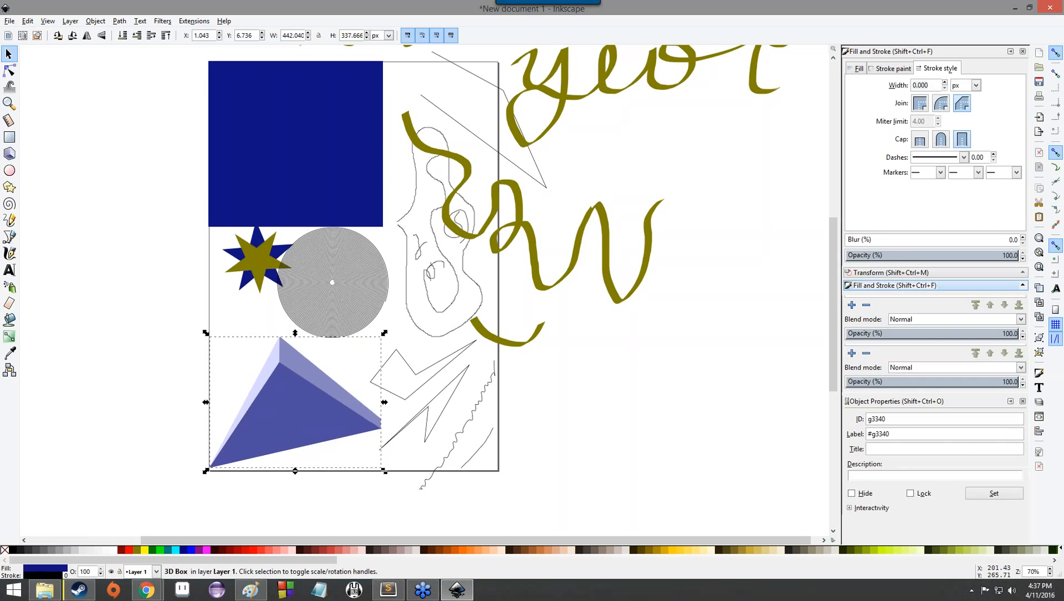
left_click(290, 382)
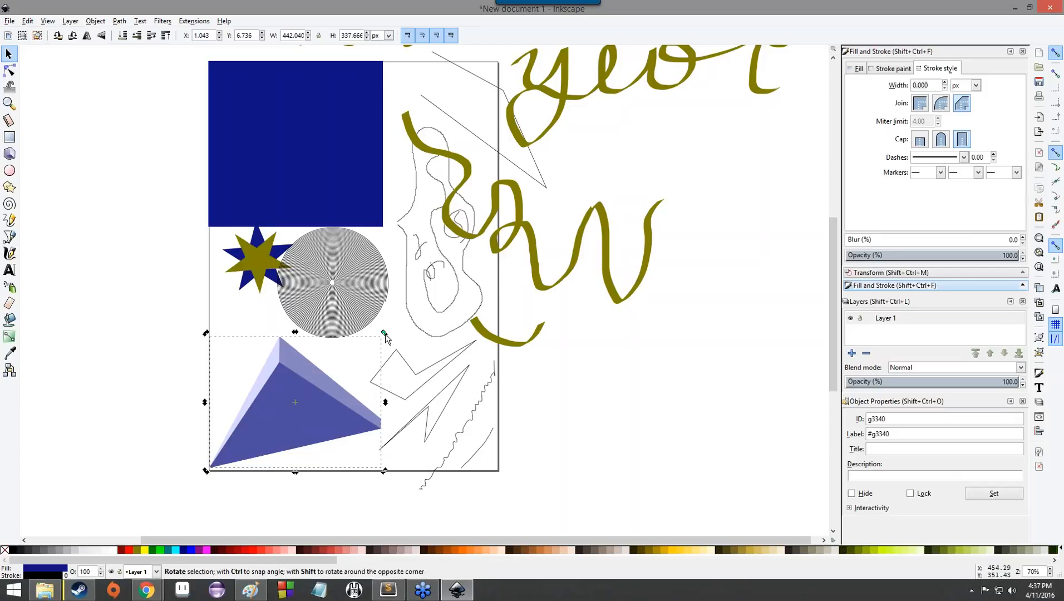
mouse_move(382, 333)
left_mouse_down()
mouse_move(320, 301)
mouse_move(231, 365)
left_mouse_up()
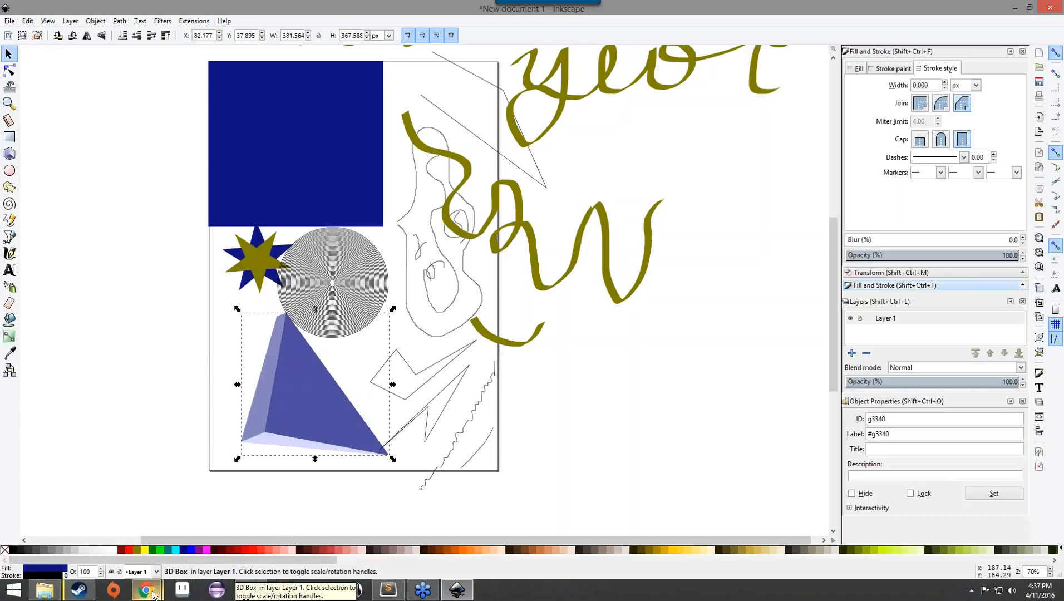
Switch to the Google Slides presentation and read the slides on XY coordinates, width and height, and front/back order.
mouse_move(154, 594)
left_click(118, 531)
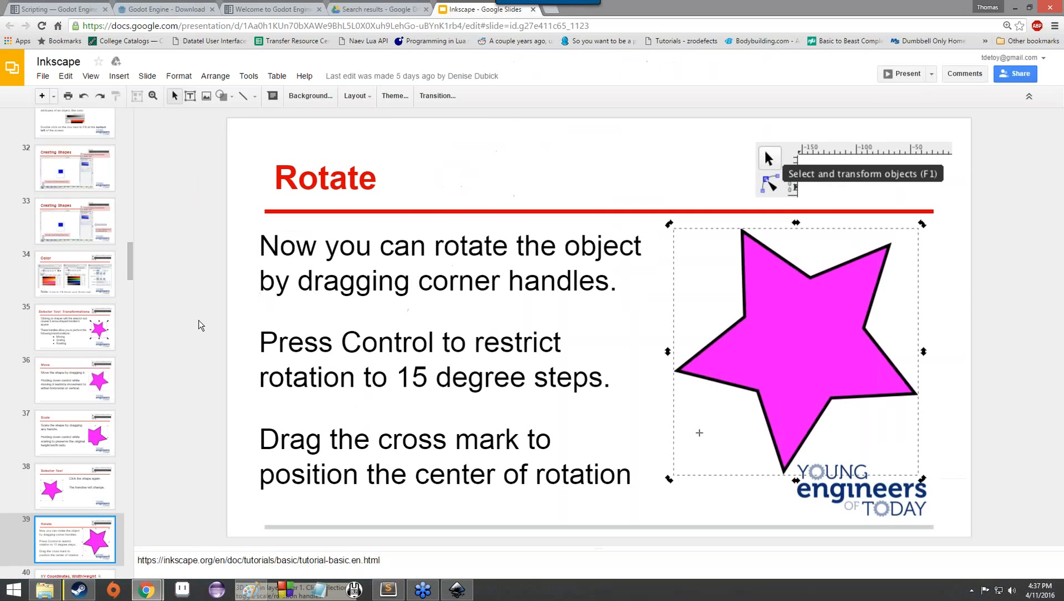
key("Down")
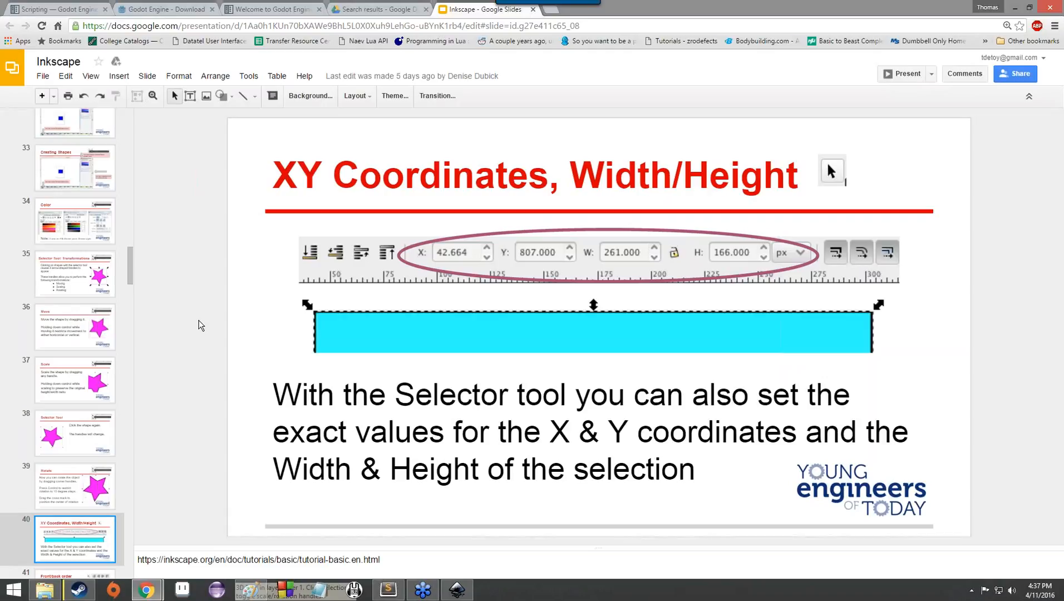
key("Down")
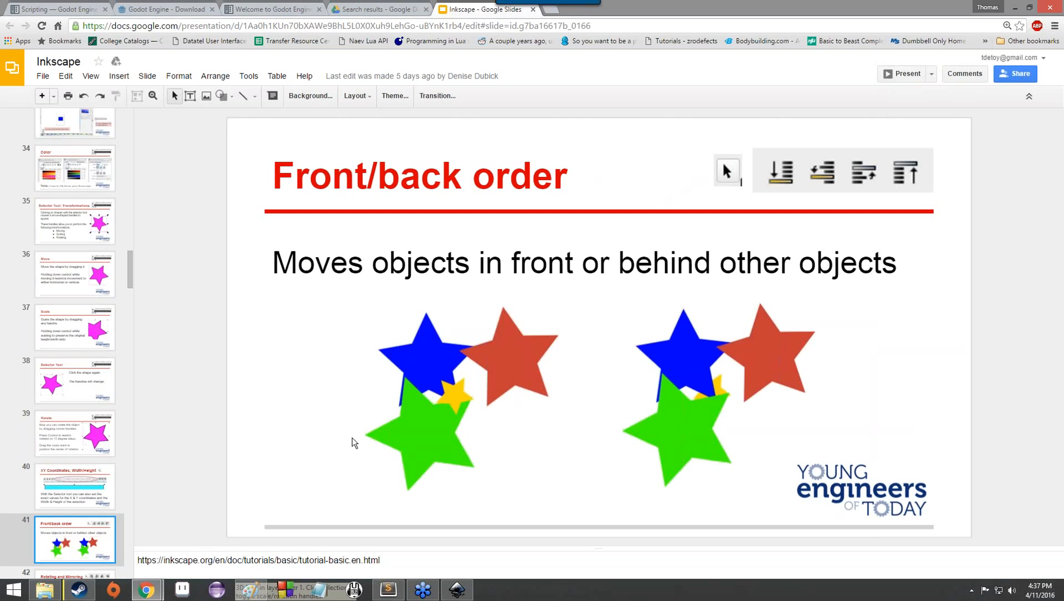
Switch to Inkscape and select the olive star that lies over the blue star.
left_click(457, 590)
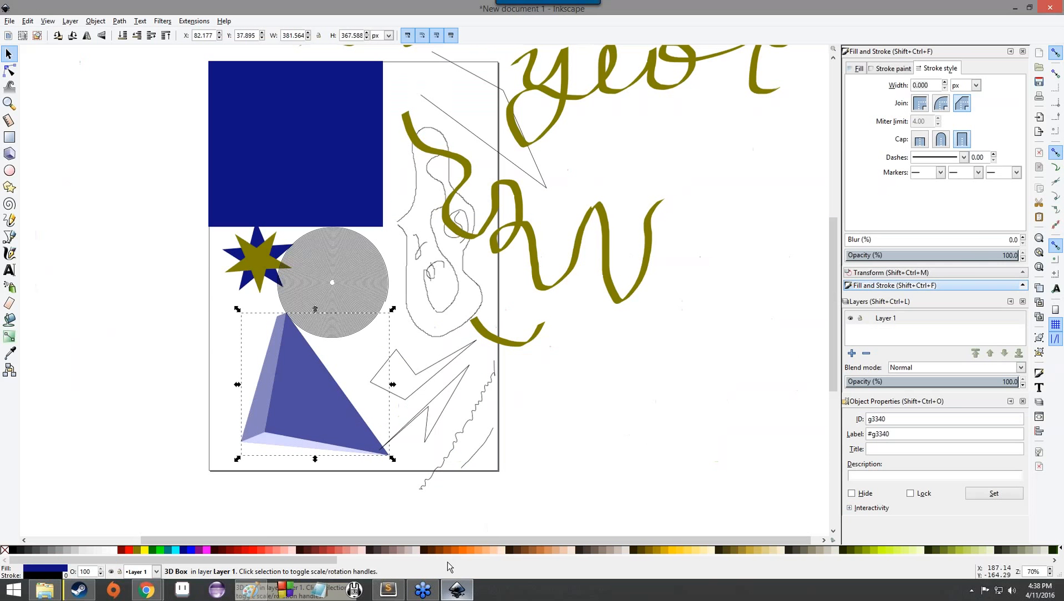
right_click(245, 257)
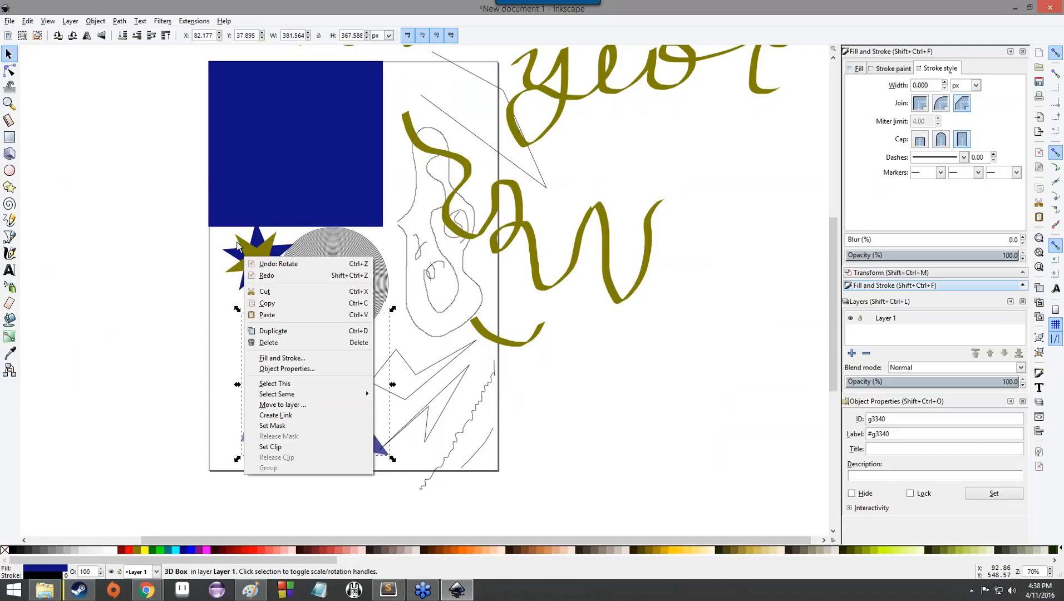
left_click(237, 246)
right_click(252, 250)
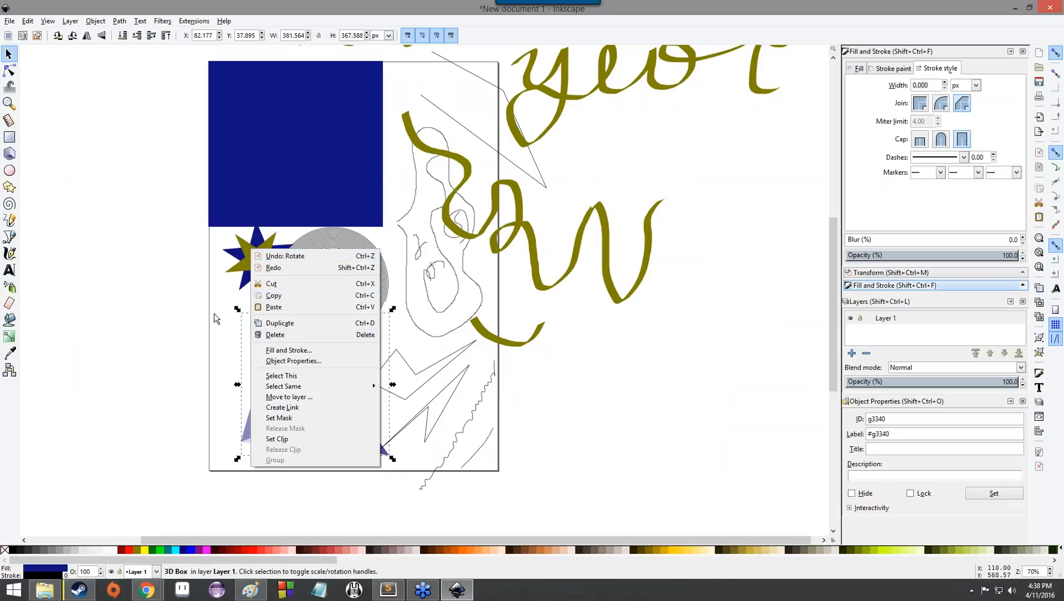
left_click(197, 290)
left_click(247, 253)
right_click(251, 258)
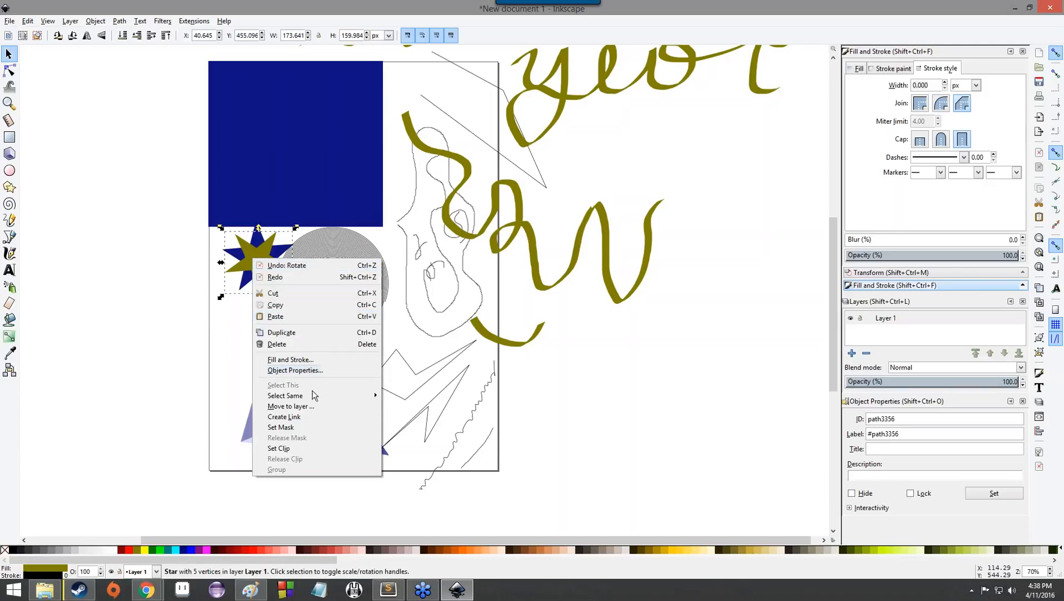
left_click(315, 406)
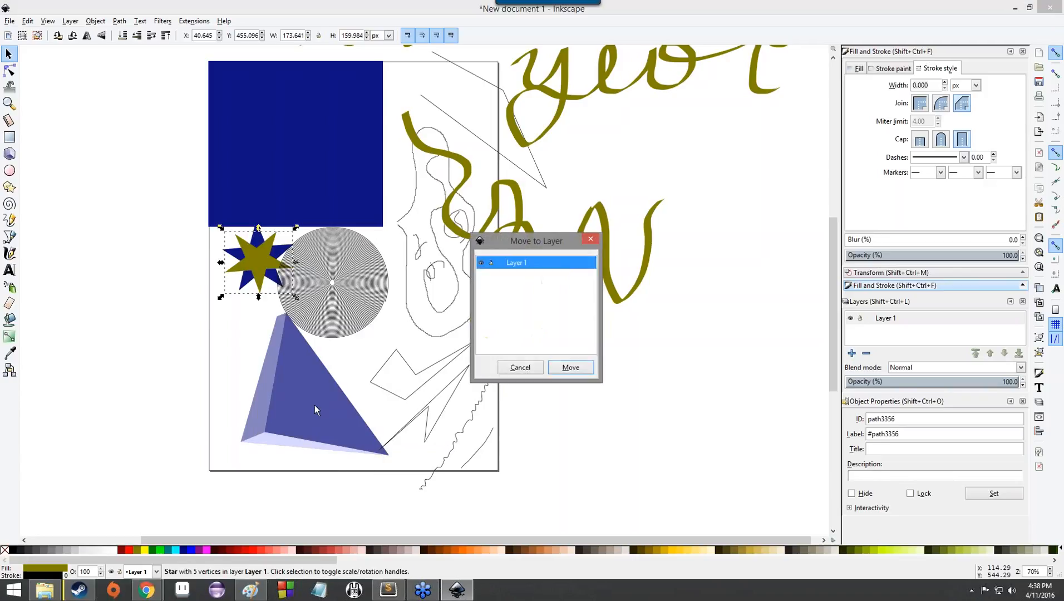
left_click(531, 370)
right_click(259, 254)
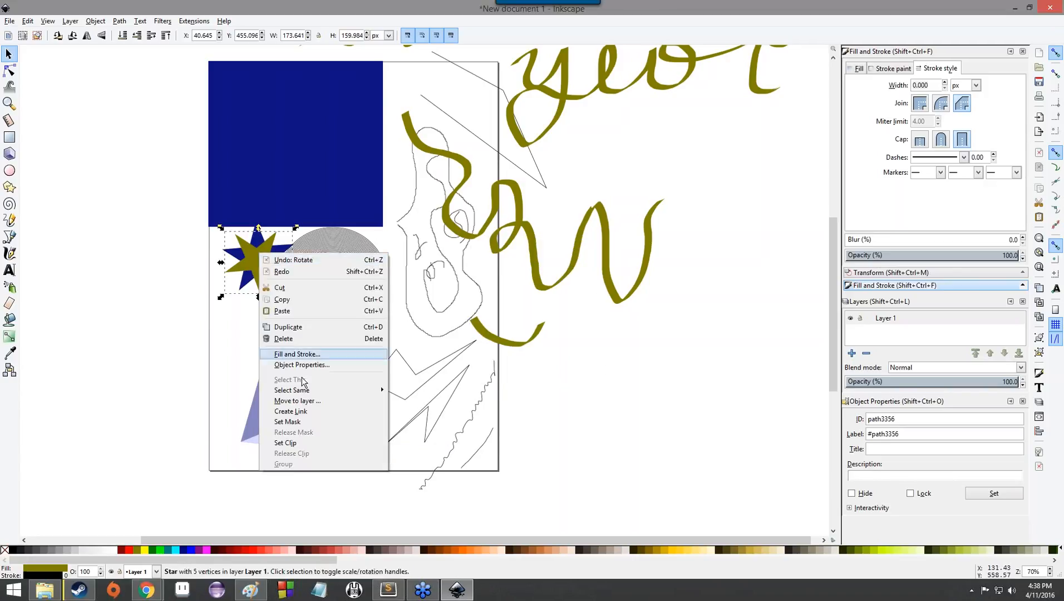
left_click(126, 379)
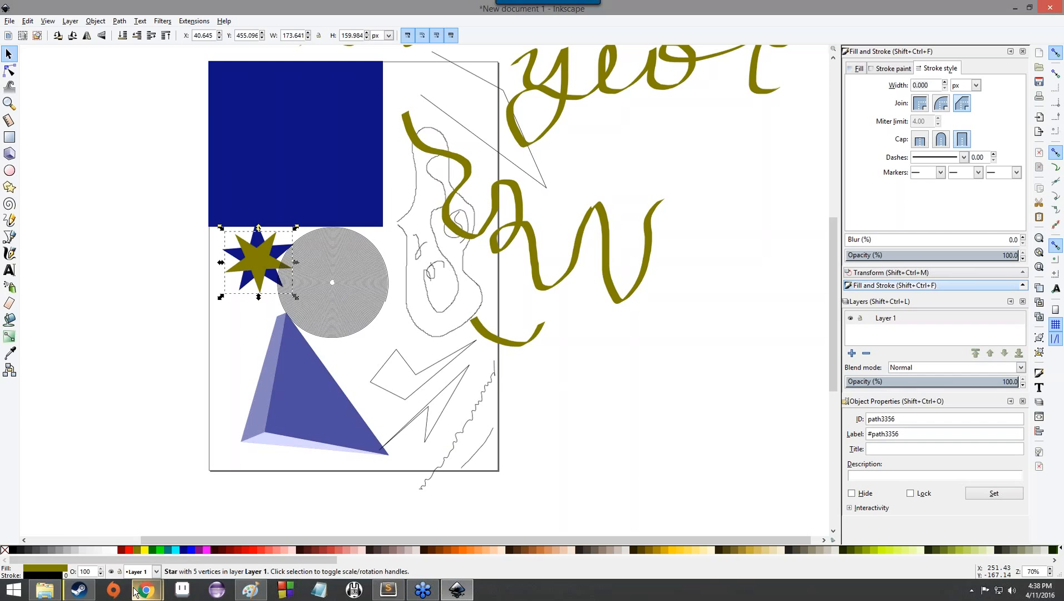
Switch to the Google Slides presentation and check the front/back order slide again.
mouse_move(138, 593)
left_click(108, 535)
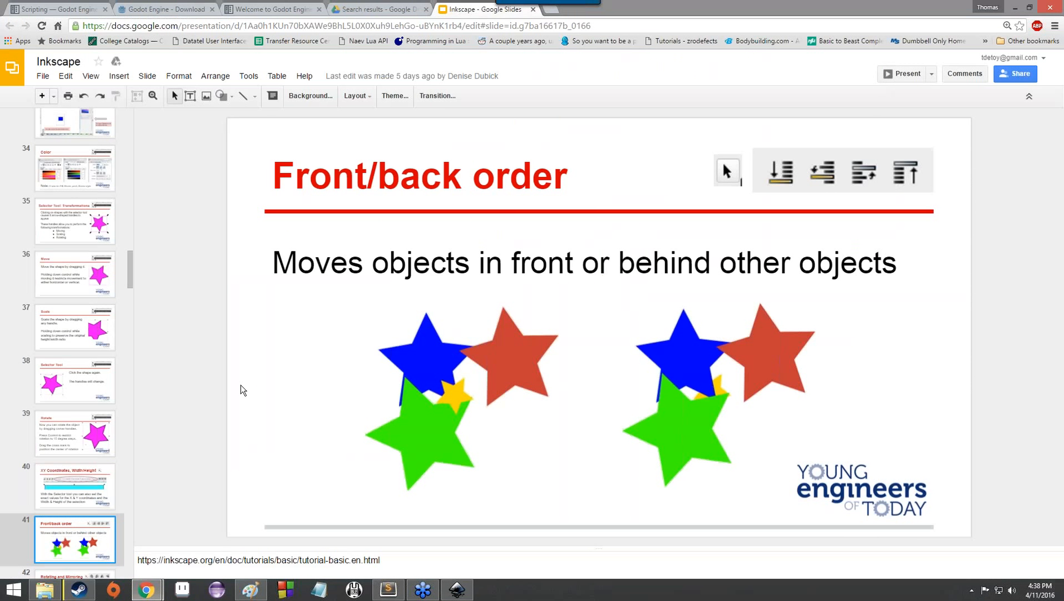
scroll(240, 385, "down", 1)
scroll(240, 385, "up", 1)
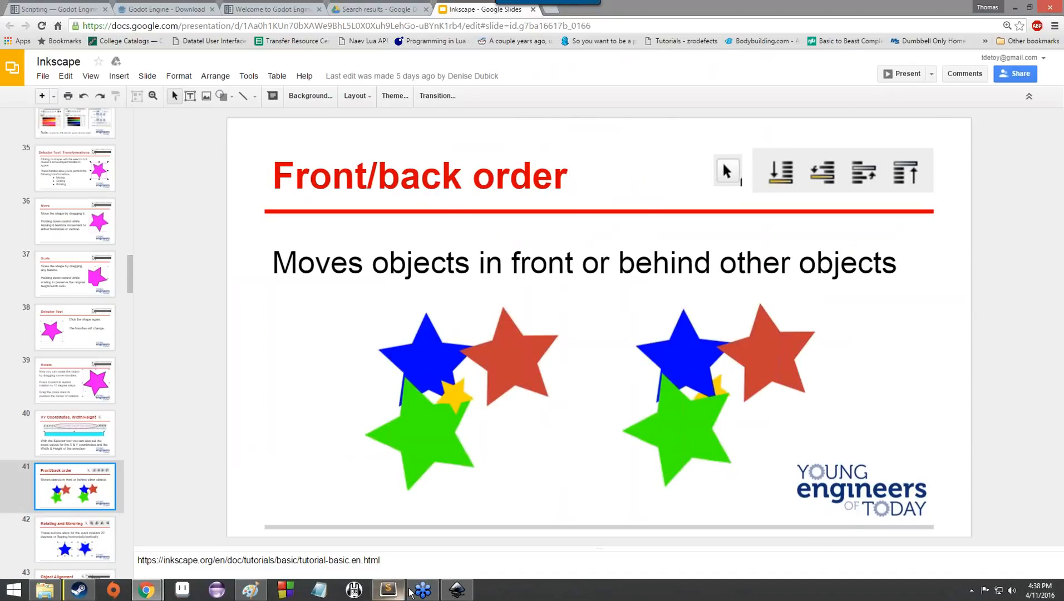
Switch to Inkscape, lower the olive star behind the blue star, and raise it back to the top of the stacking order.
left_click(455, 591)
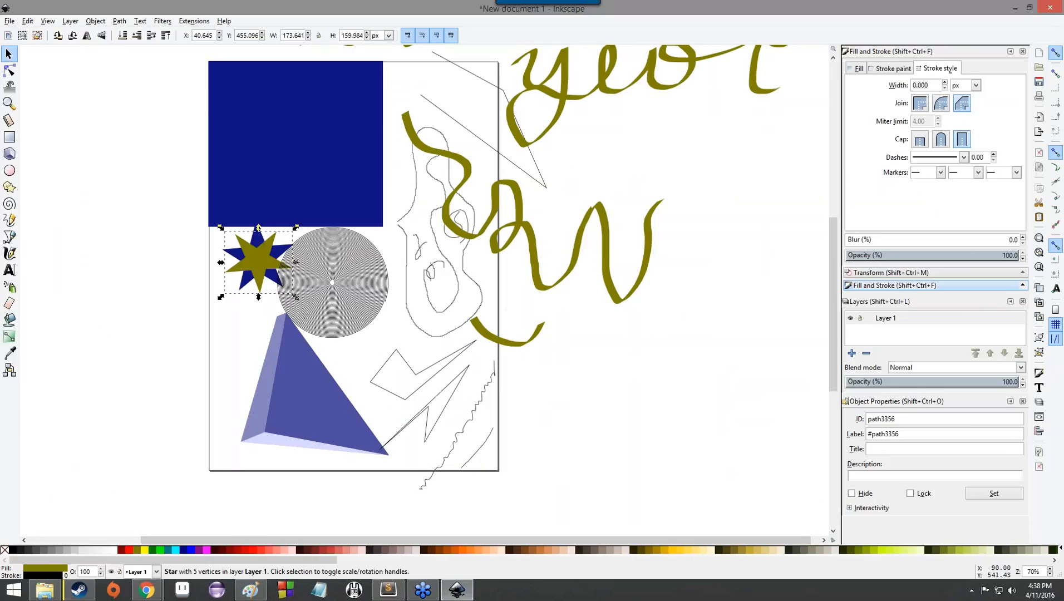
left_click(142, 35)
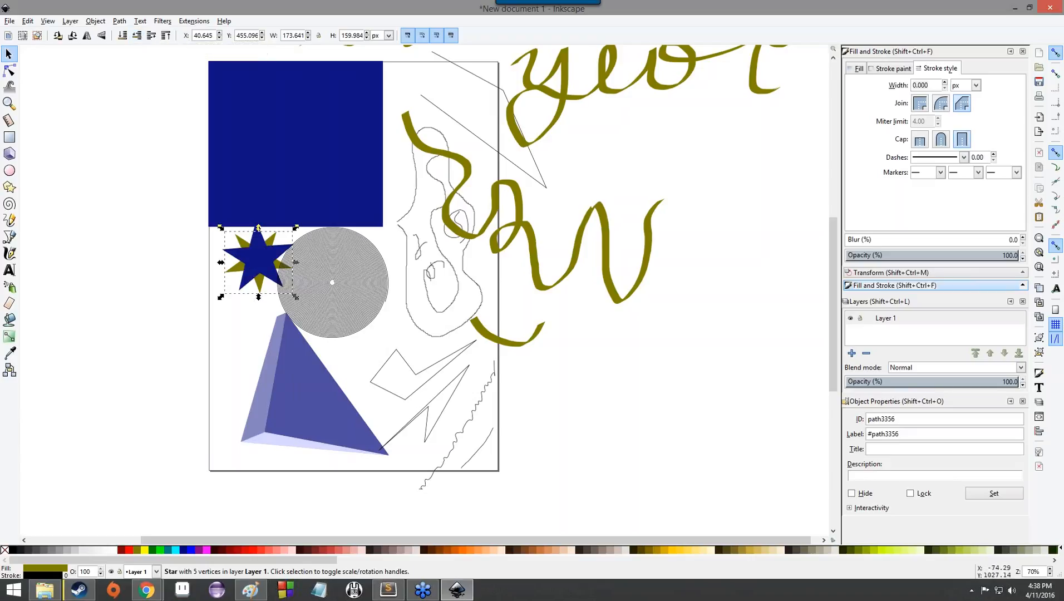
left_click(170, 37)
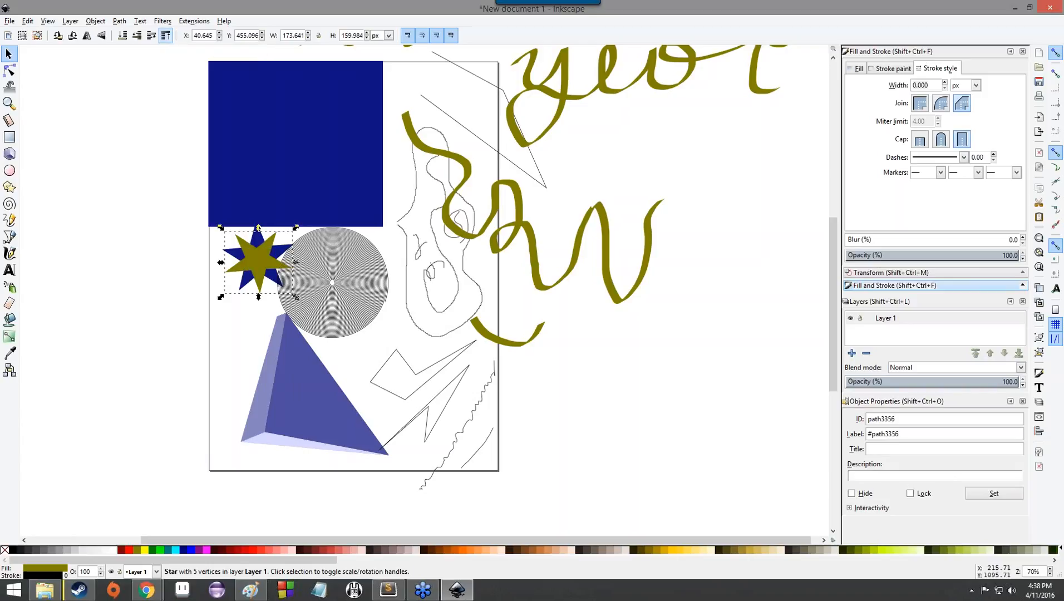
Select the spiral and examine up close how it overlaps the olive and blue stars.
key("shift+Tab")
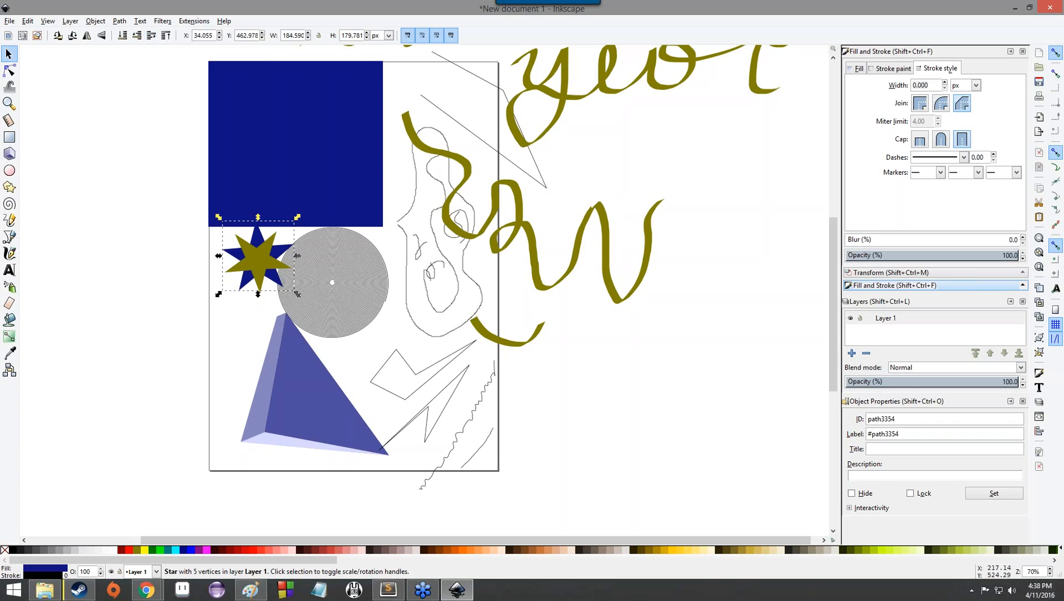
left_click(254, 270)
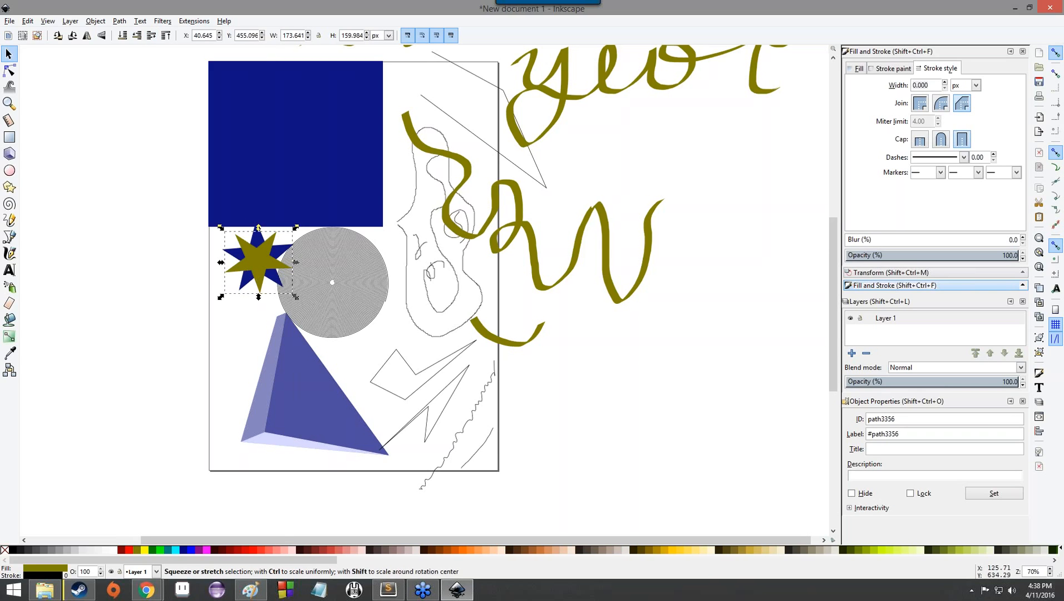
left_click(322, 269)
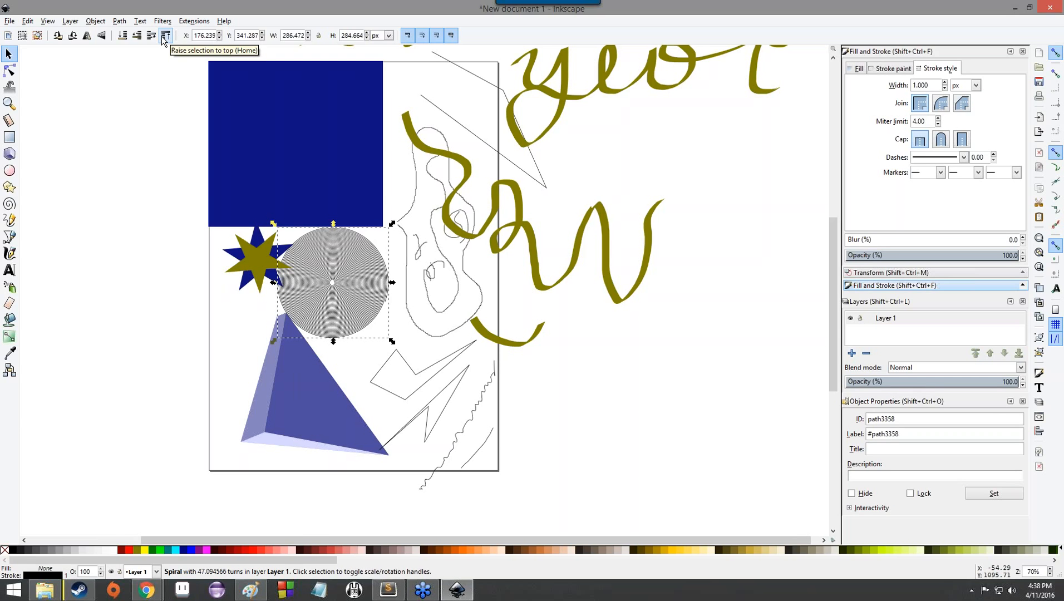
scroll(524, 290, "up", 8)
scroll(293, 305, "down", 8)
scroll(285, 304, "up", 6)
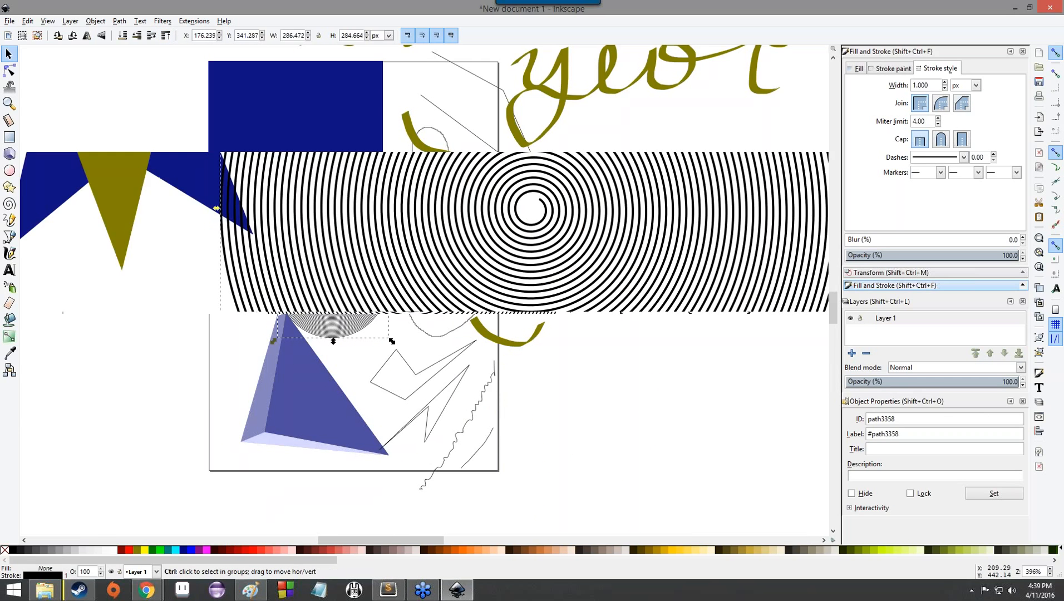
scroll(289, 377, "up", 9)
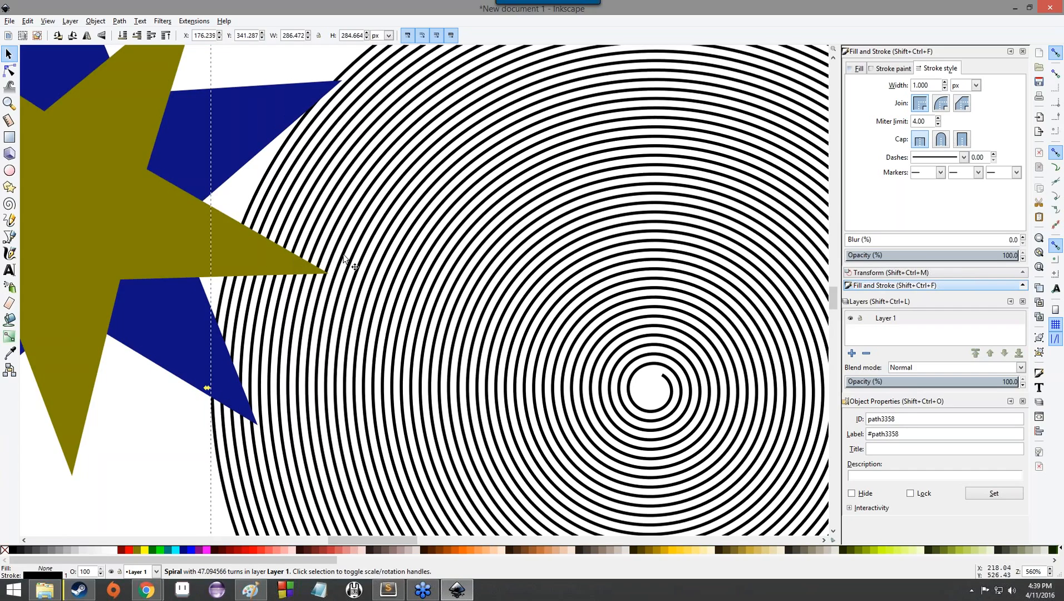
scroll(354, 271, "down", 2)
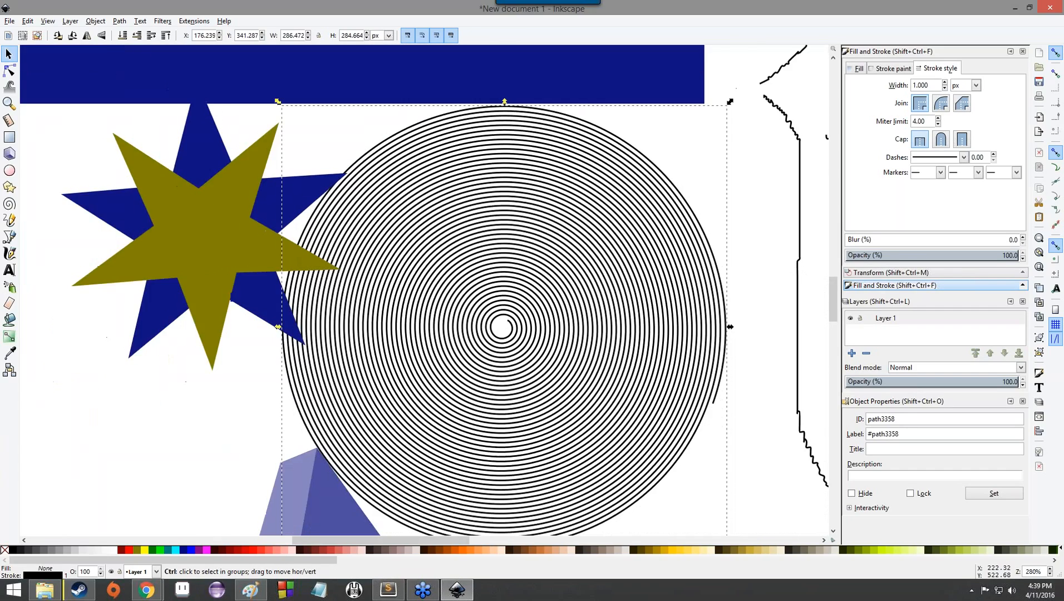
scroll(388, 284, "down", 2)
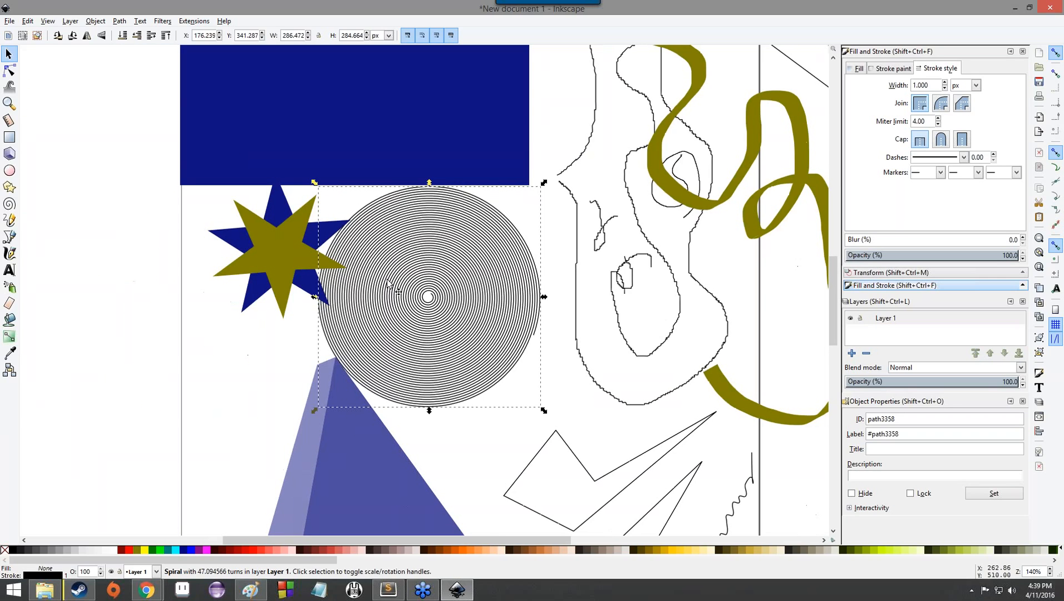
Move the spiral about 103 px right and 25 px down, away from the stars, and rotate it around its center.
left_click_drag(420, 285, 516, 317)
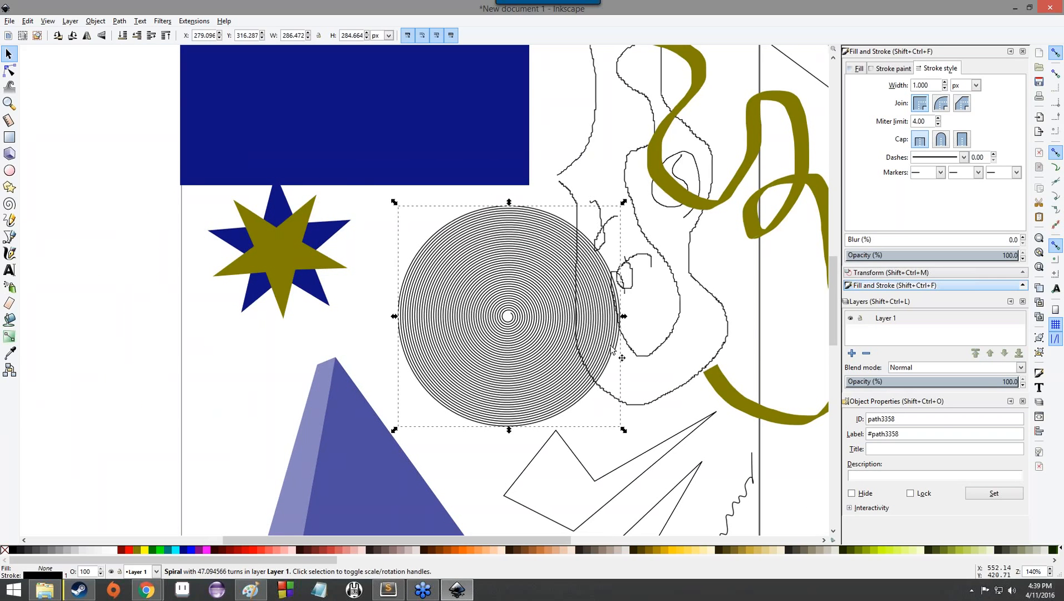
left_click(557, 300)
left_click_drag(393, 201, 378, 261)
left_click(437, 247)
left_click(400, 207)
left_click_drag(395, 204, 423, 286)
Delete the spiral and four of the black freehand paths beside the olive calligraphy stroke.
key("Delete")
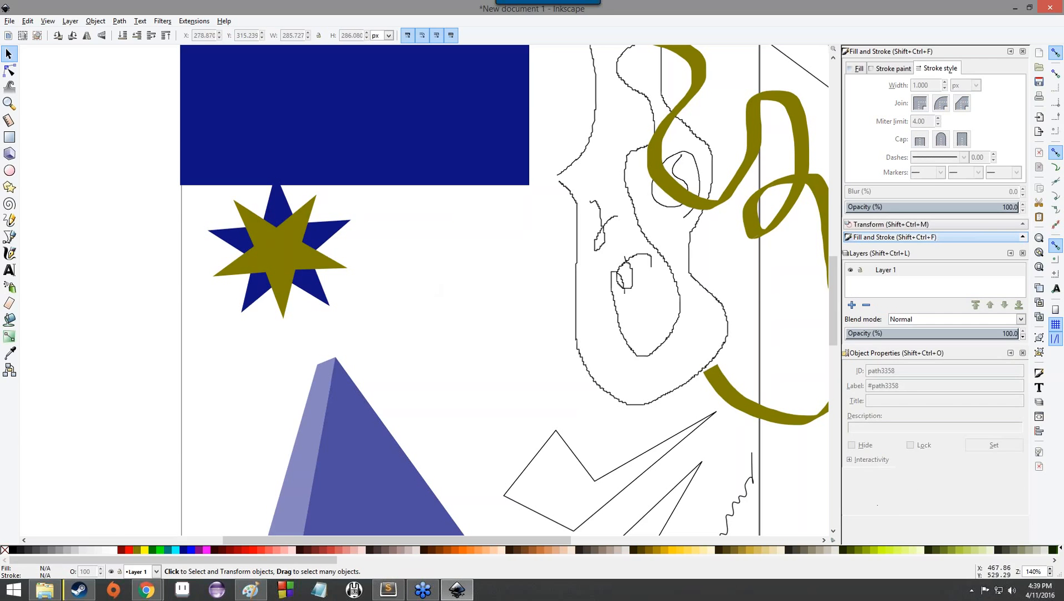
left_click(579, 278)
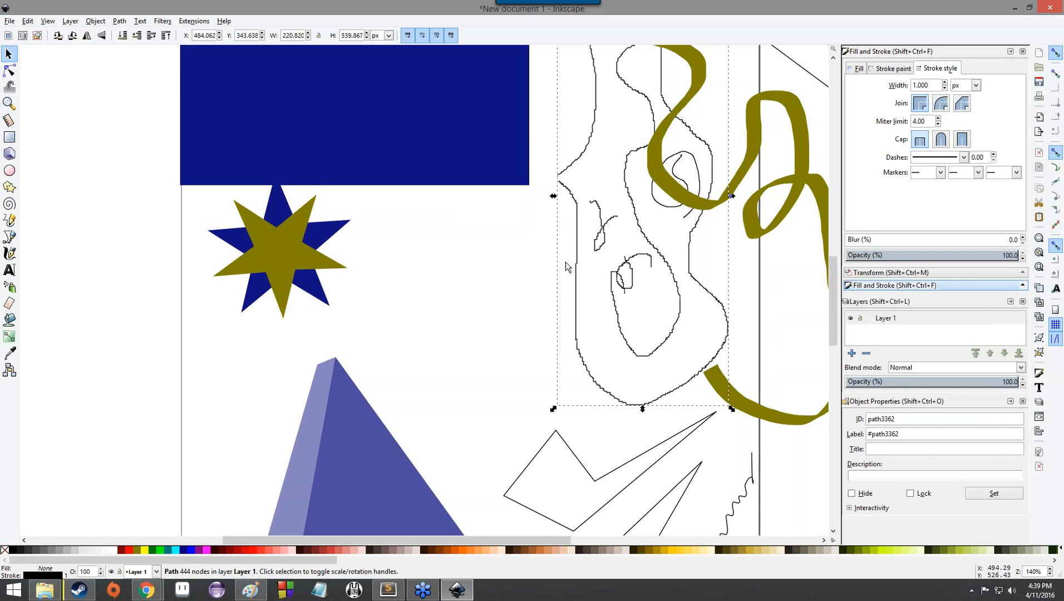
key("Delete")
left_click(594, 243)
key("Delete")
left_click(633, 268)
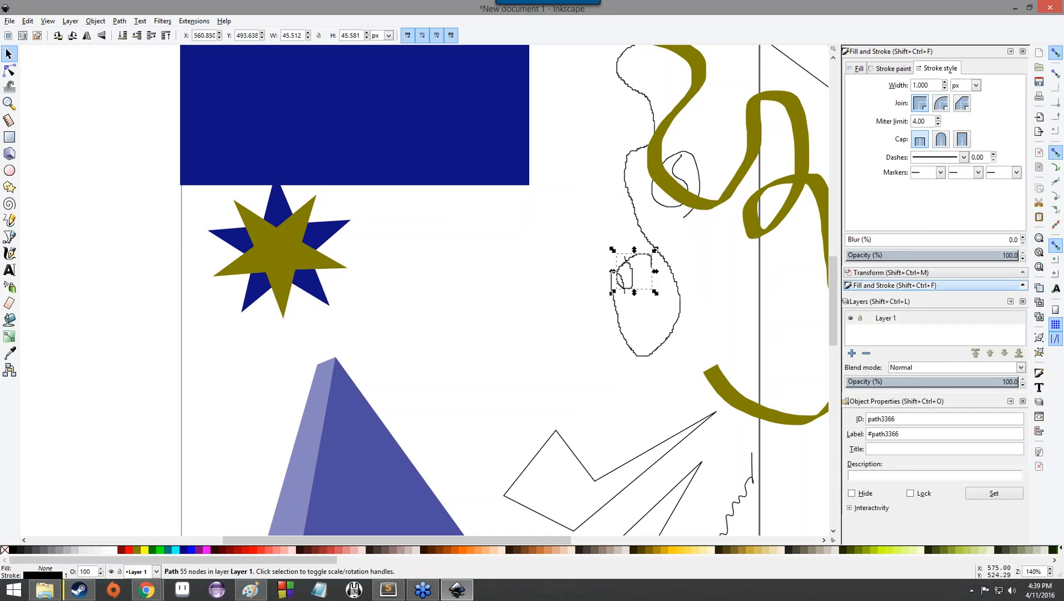
key("Delete")
left_click(625, 289)
key("Delete")
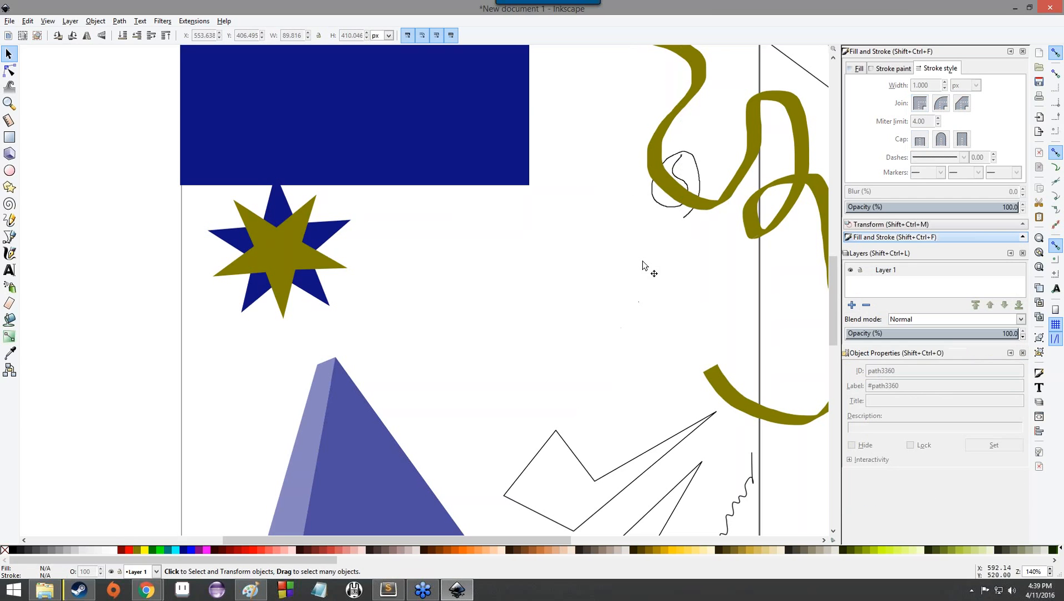
Open the small freehand loop crossing the olive stroke for node editing and examine its nodes up close.
double_click(653, 202)
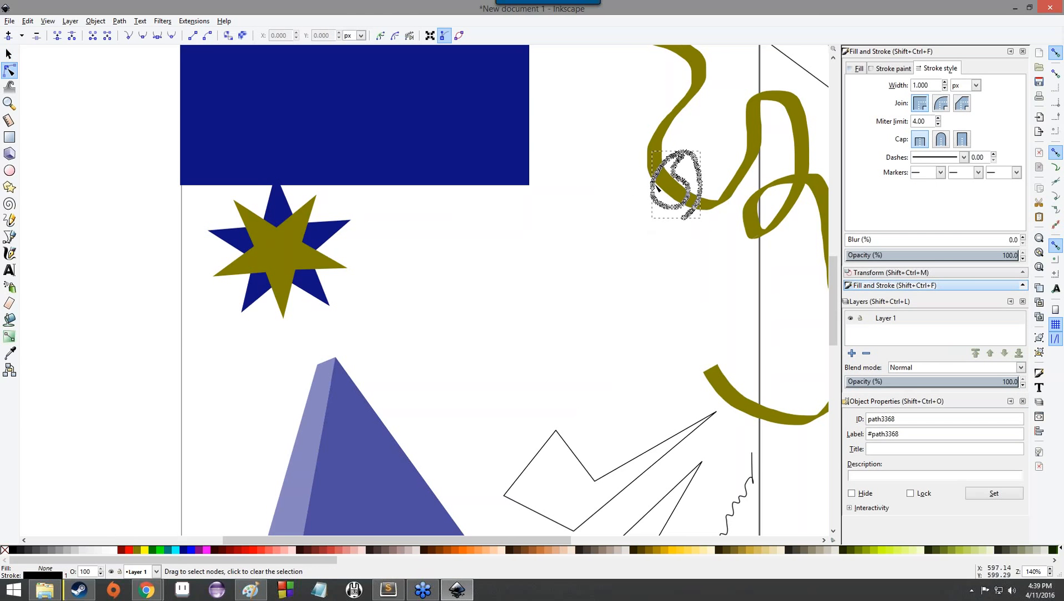
left_click(655, 180)
scroll(663, 192, "up", 7)
left_click(684, 292)
scroll(684, 289, "down", 4)
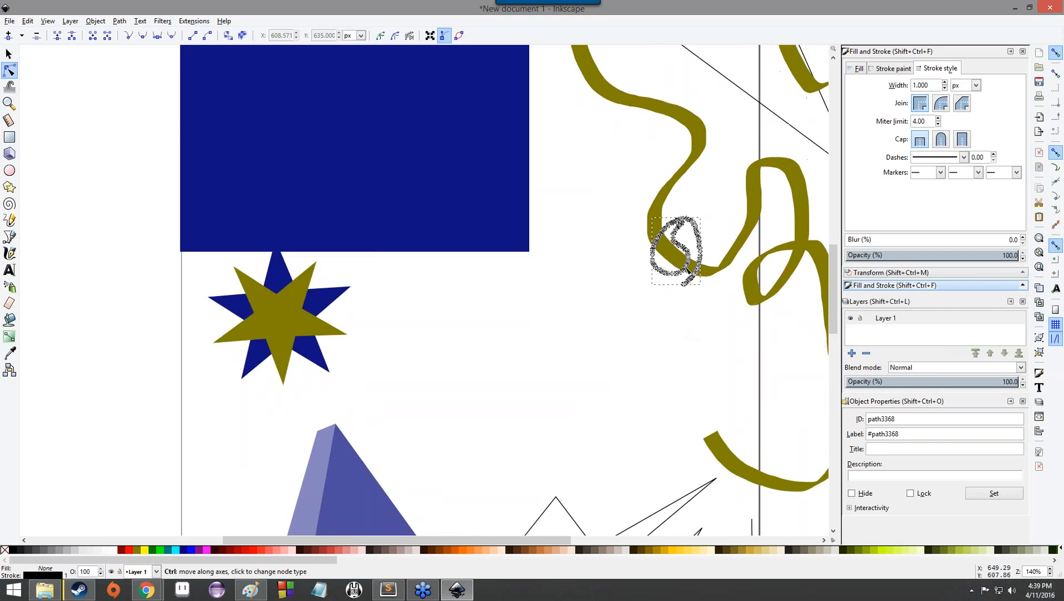
scroll(687, 269, "up", 5)
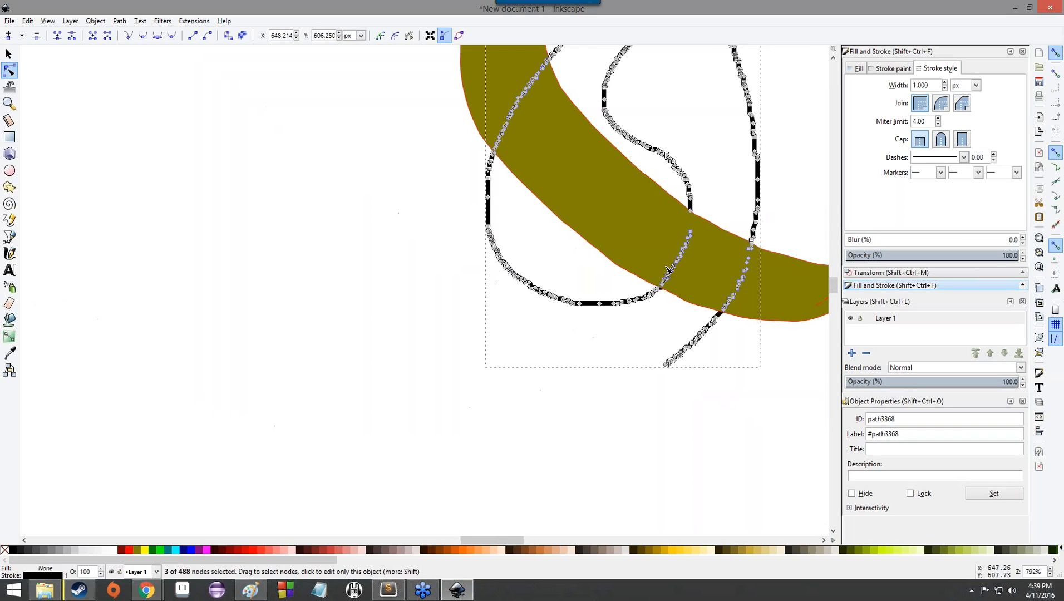
scroll(595, 167, "up", 1)
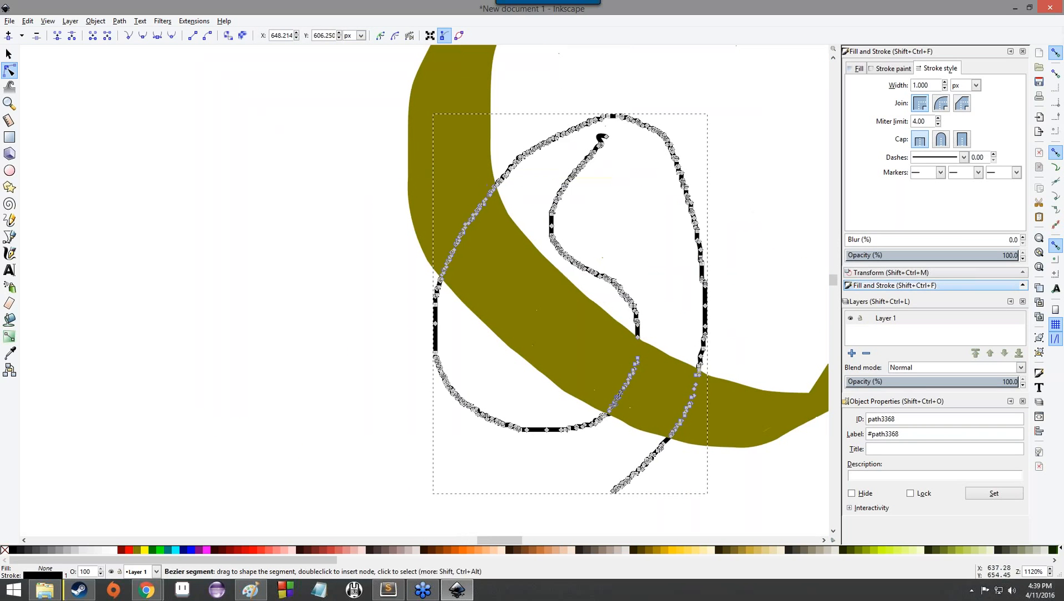
scroll(568, 190, "up", 4)
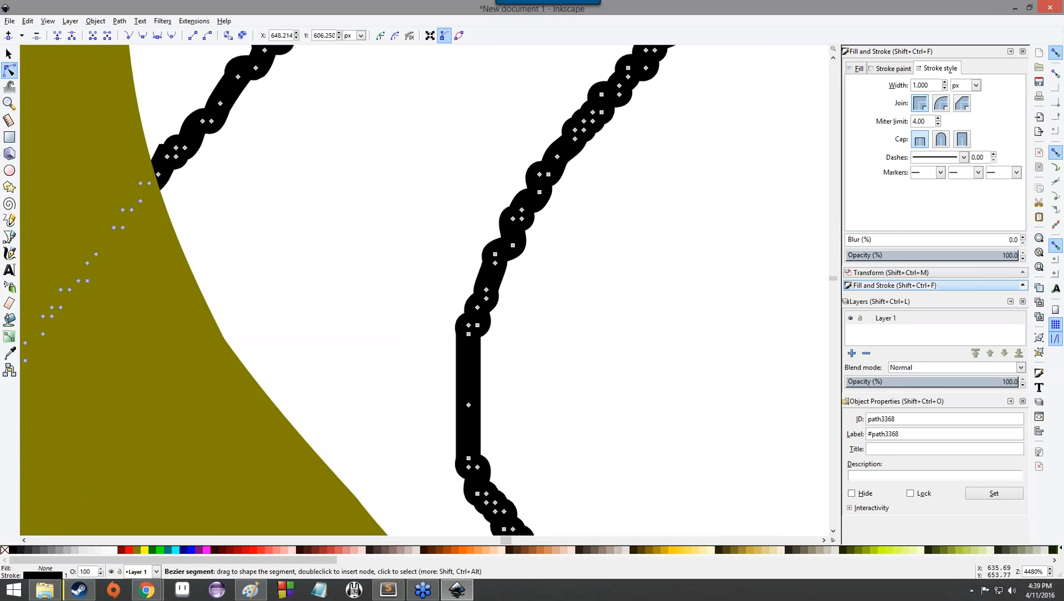
scroll(558, 197, "down", 2)
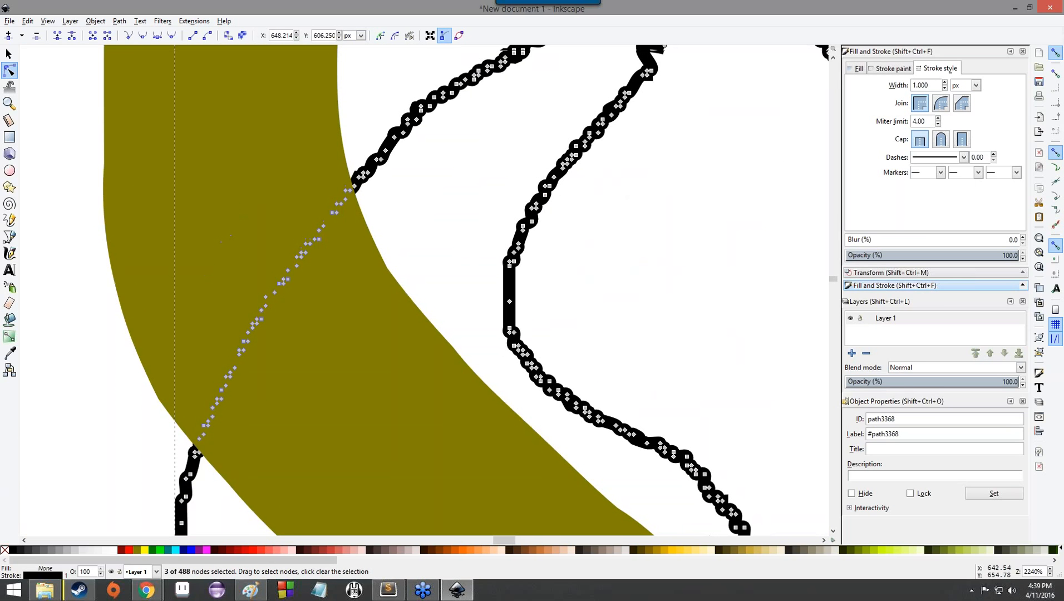
left_click_drag(627, 192, 513, 390)
left_click_drag(587, 407, 465, 180)
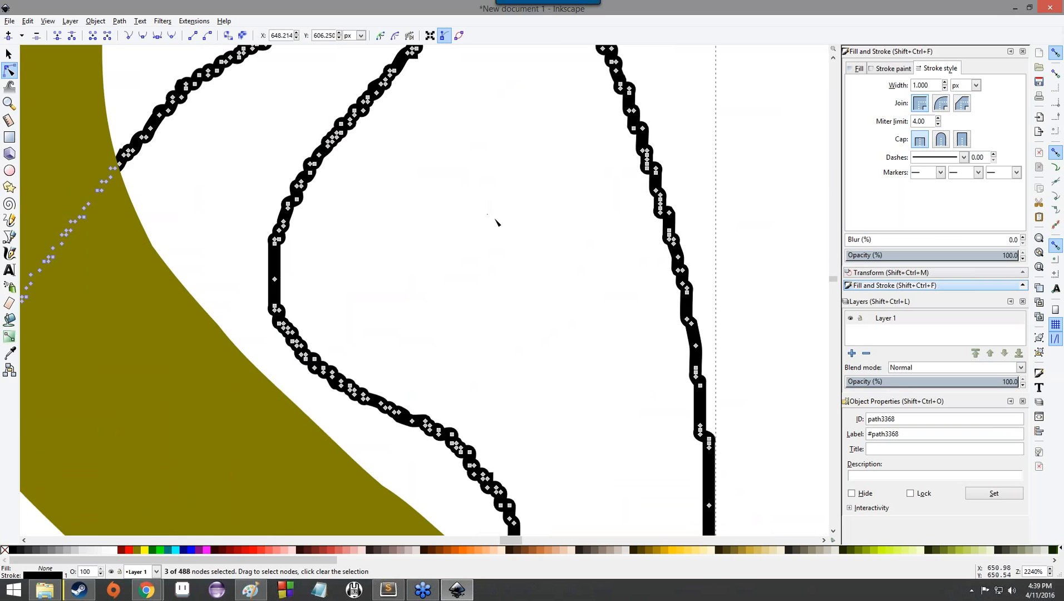
scroll(504, 223, "down", 7)
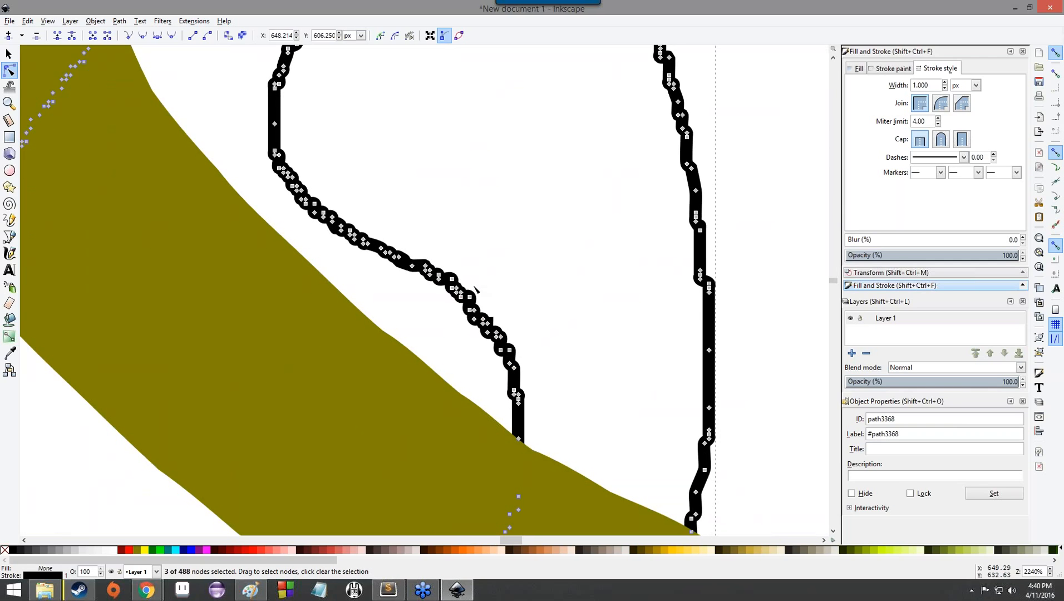
Pull several neighbouring nodes from the loop's inner curve up and to the right to reshape the path.
mouse_move(412, 265)
left_mouse_down()
mouse_move(503, 139)
mouse_move(548, 100)
mouse_move(543, 111)
left_mouse_up()
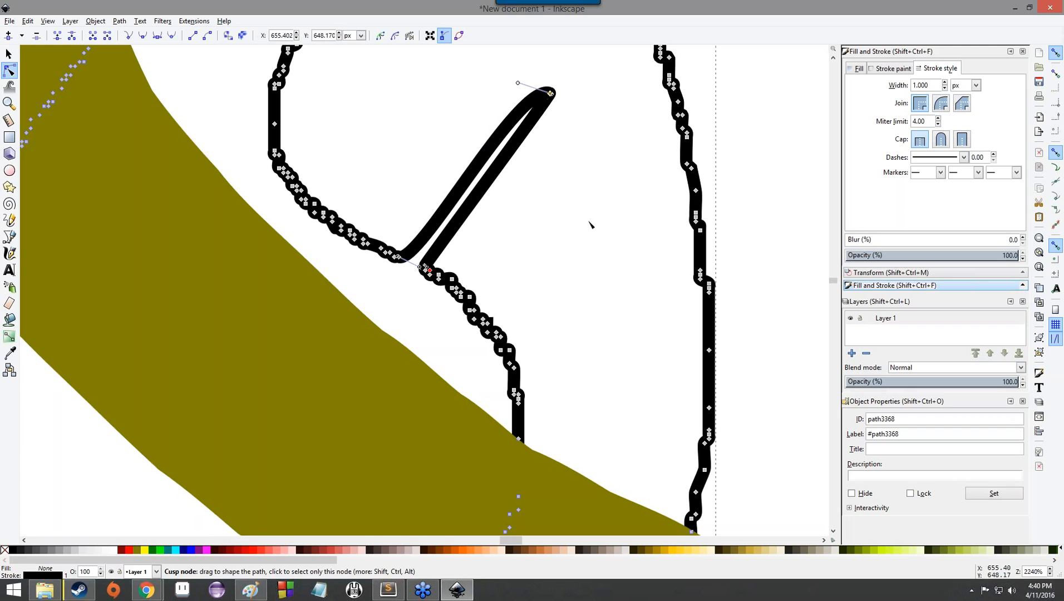
left_click_drag(591, 224, 633, 204)
left_click_drag(428, 269, 592, 110)
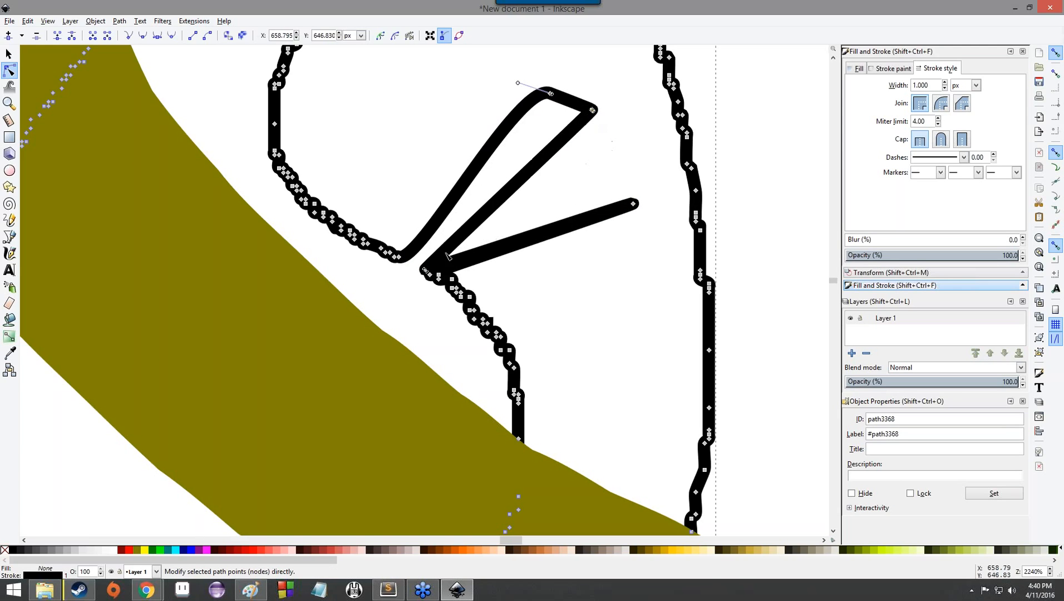
left_click_drag(427, 271, 616, 130)
left_click_drag(428, 271, 619, 159)
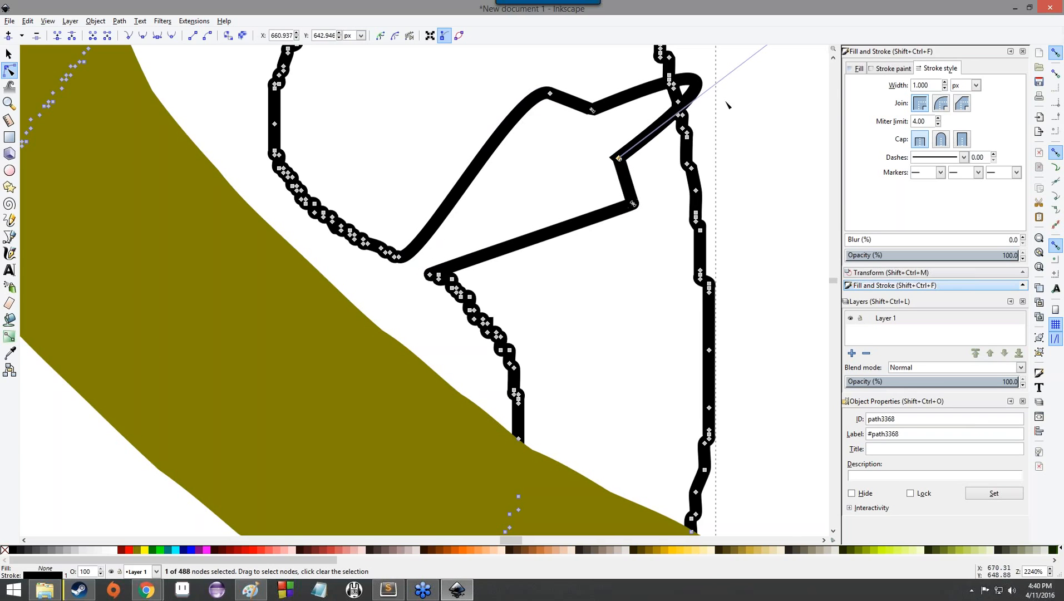
Retract the long Bézier handle of the freehand loop's inner cusp node onto the node, removing the overshooting curve.
scroll(735, 111, "up", 2)
scroll(741, 119, "up", 1)
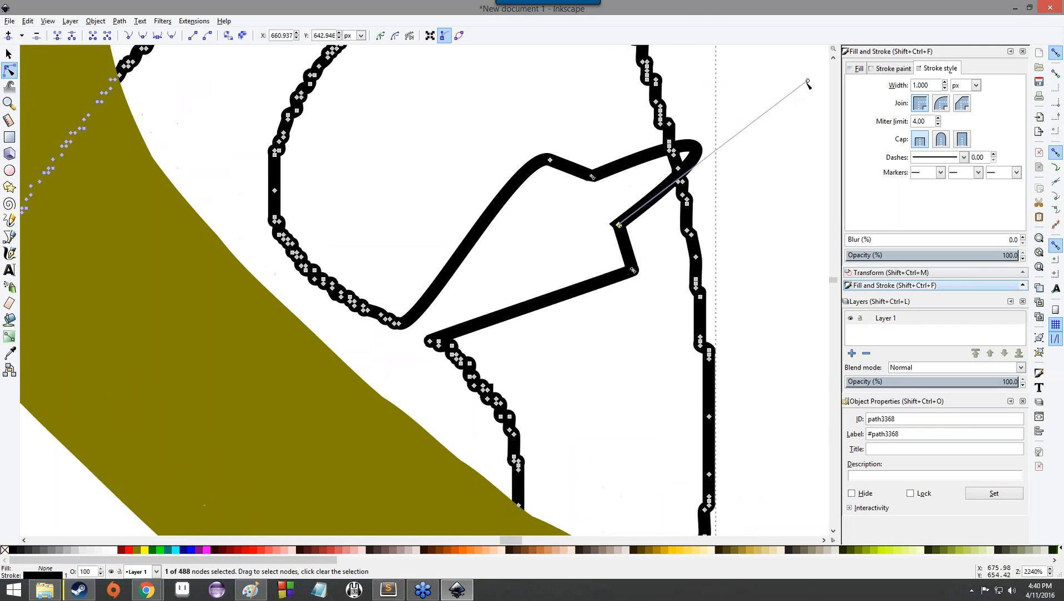
left_click_drag(807, 81, 620, 225)
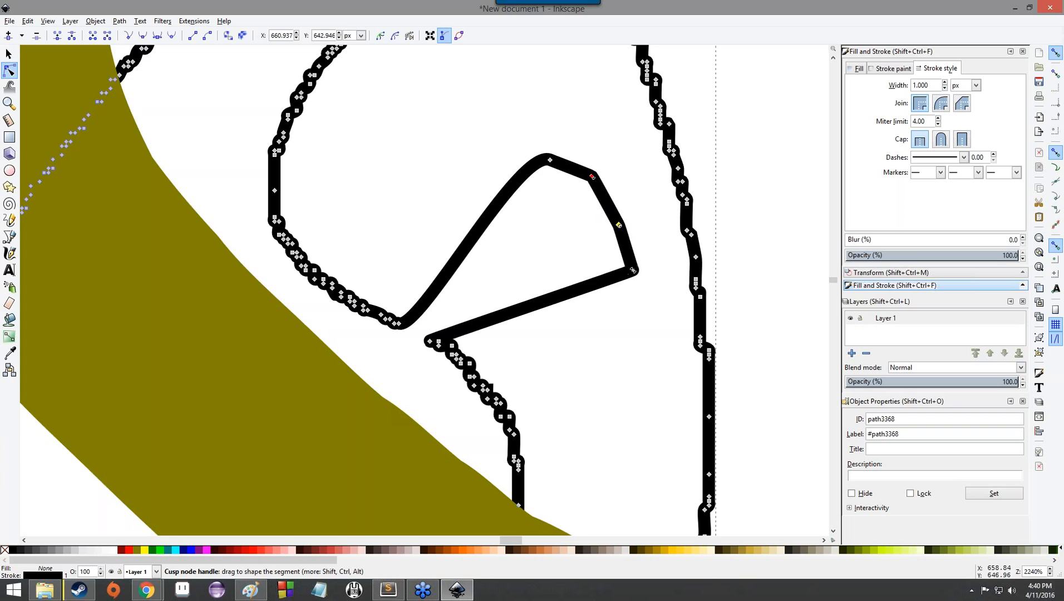
Move the neighbouring inner nodes of the loop so they form a straight-edged wedge reaching the loop's outer line.
left_click_drag(593, 177, 579, 192)
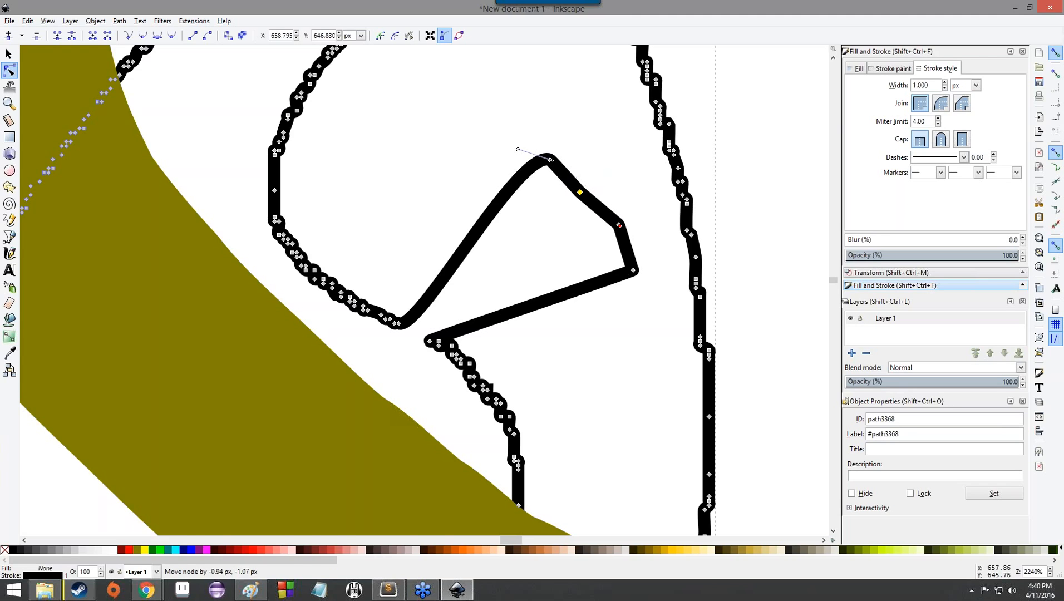
left_click_drag(629, 272, 655, 255)
left_click_drag(692, 177, 655, 255)
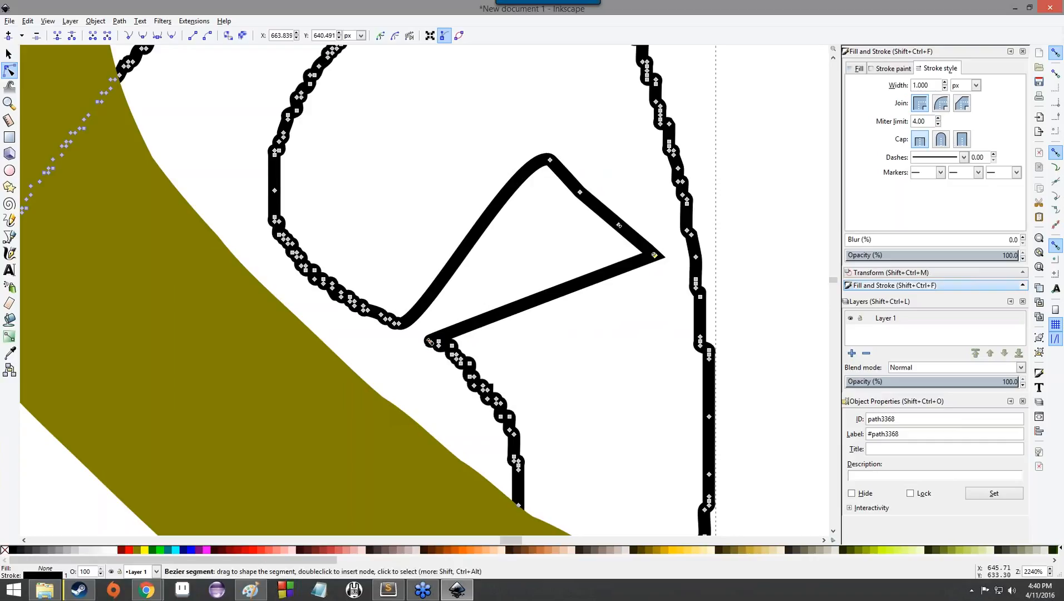
left_click_drag(430, 342, 682, 279)
left_click(549, 161)
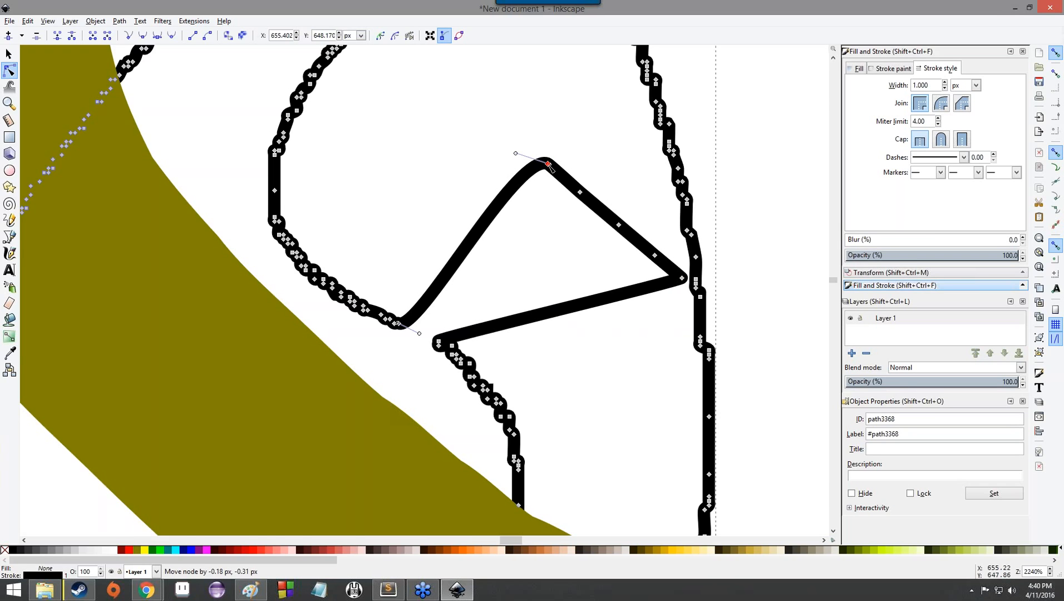
scroll(583, 191, "up", 7)
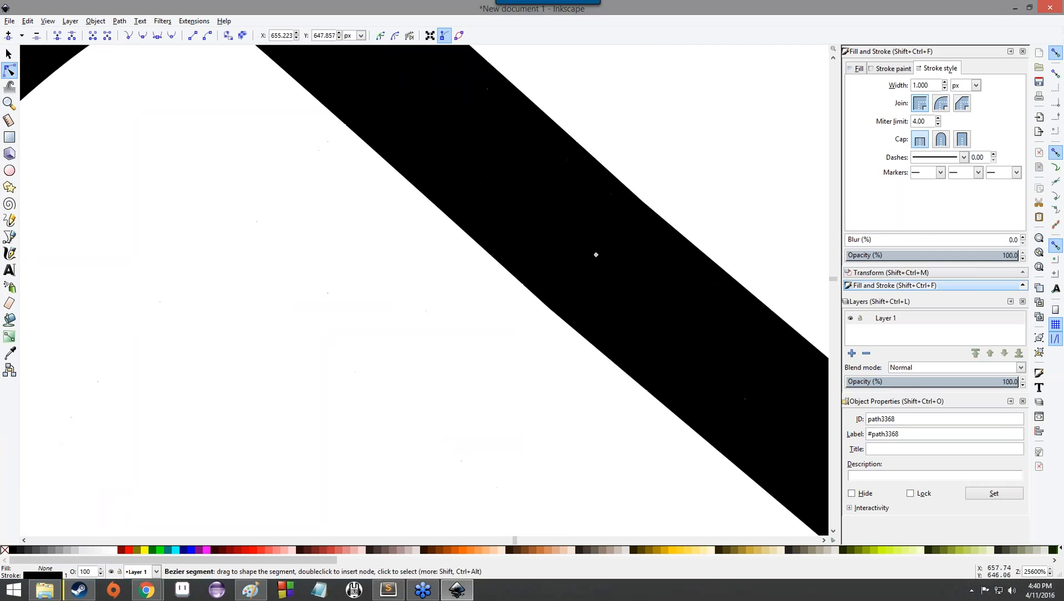
scroll(583, 190, "down", 10)
scroll(579, 186, "up", 1)
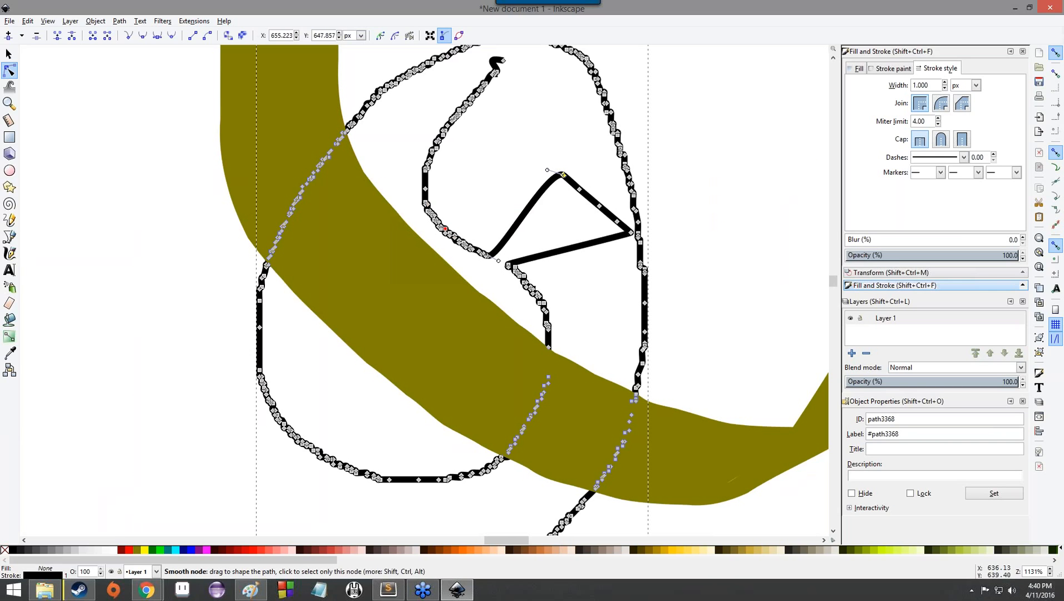
key("Escape")
Open the black zigzag outline beside the pyramid for node editing and move its five nodes to form a rectangle.
scroll(548, 233, "down", 7)
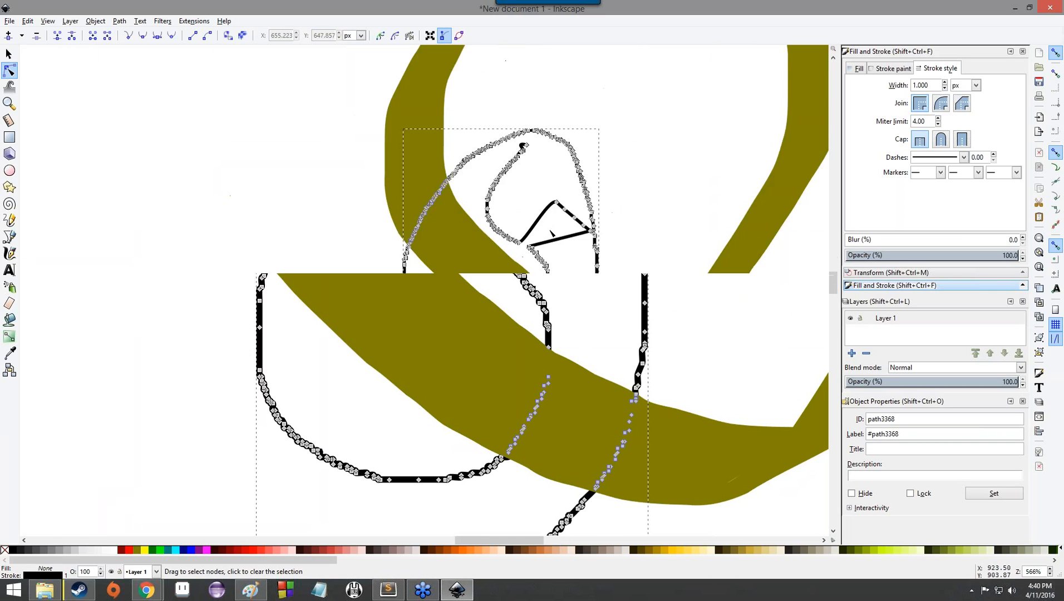
left_click(376, 219)
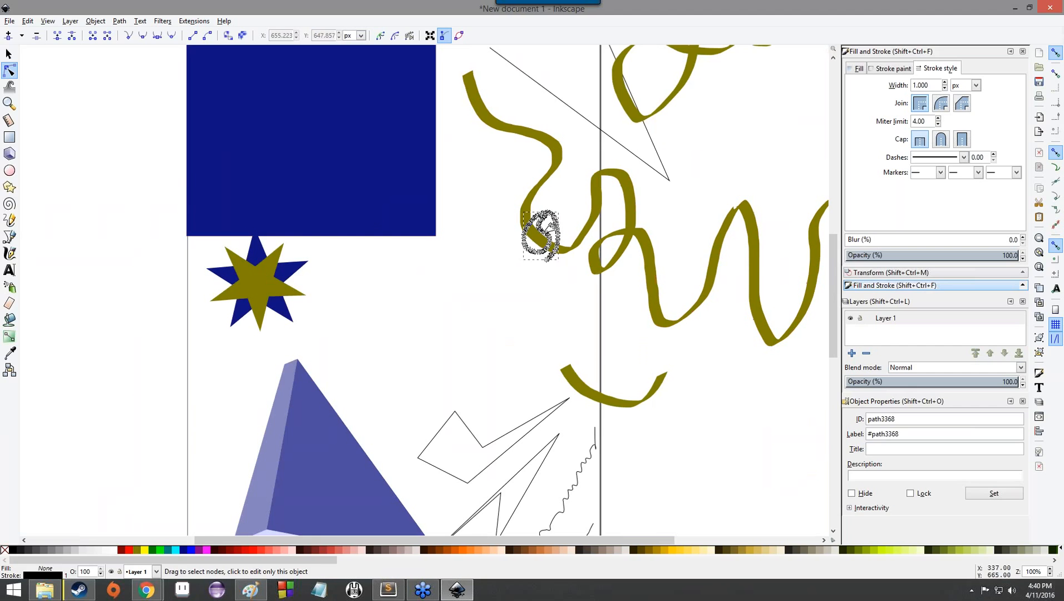
left_click(269, 281)
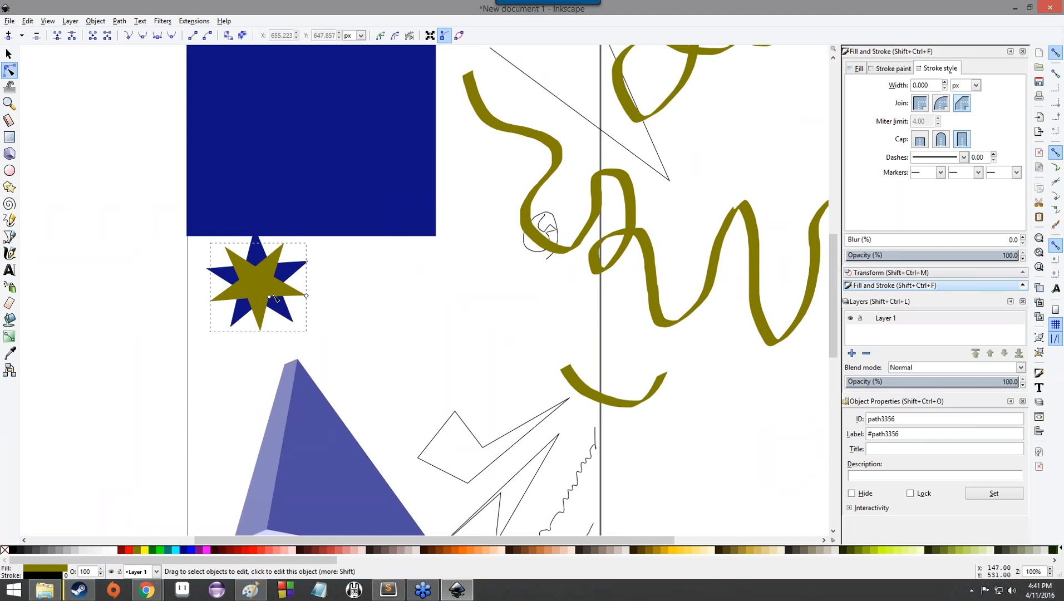
left_click(471, 431)
scroll(512, 484, "up", 3, "ctrl")
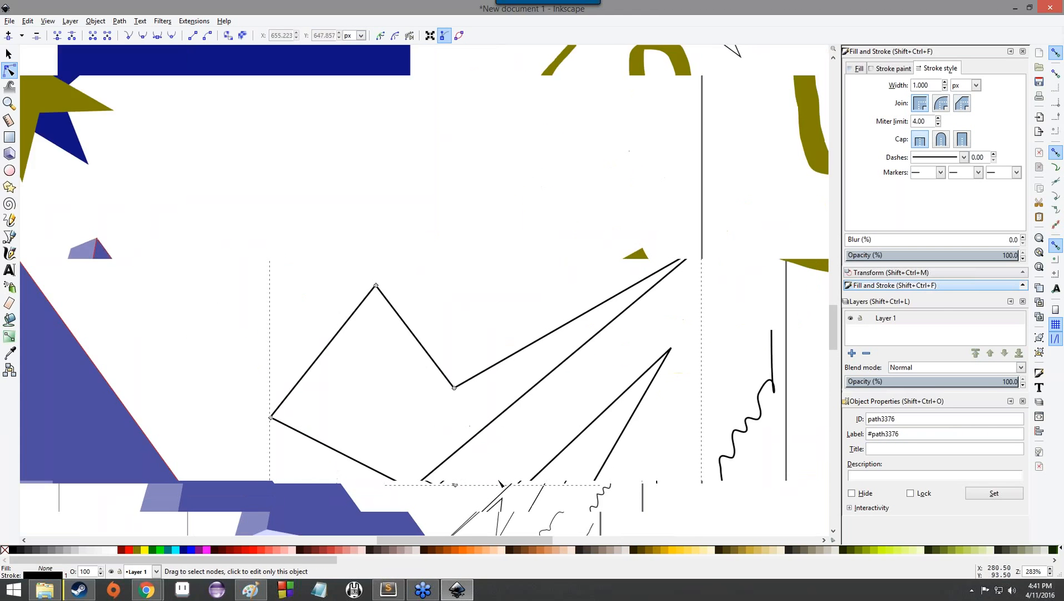
left_click_drag(454, 386, 482, 277)
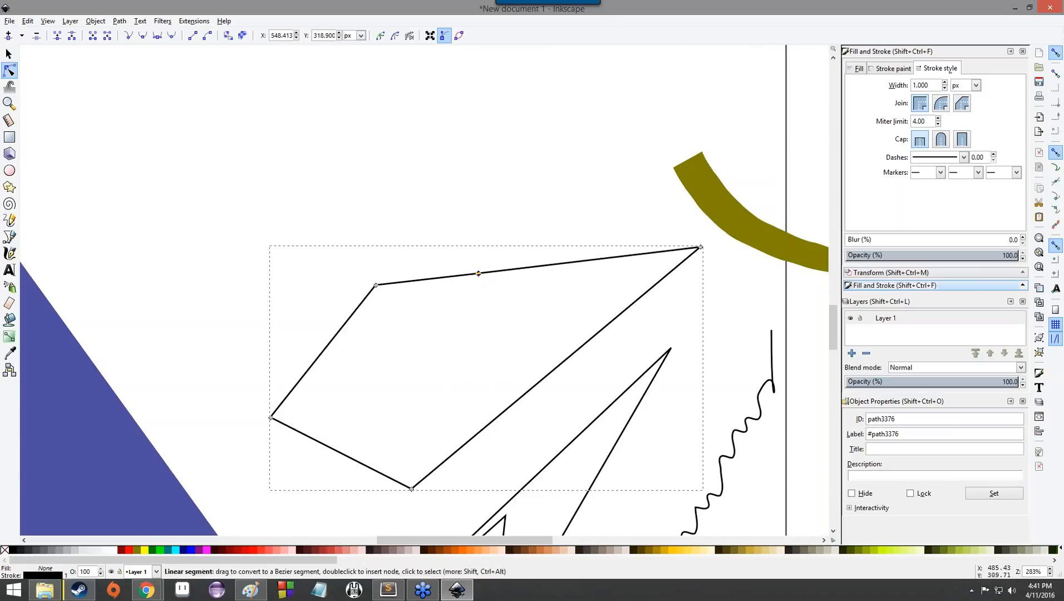
left_click_drag(377, 286, 273, 248)
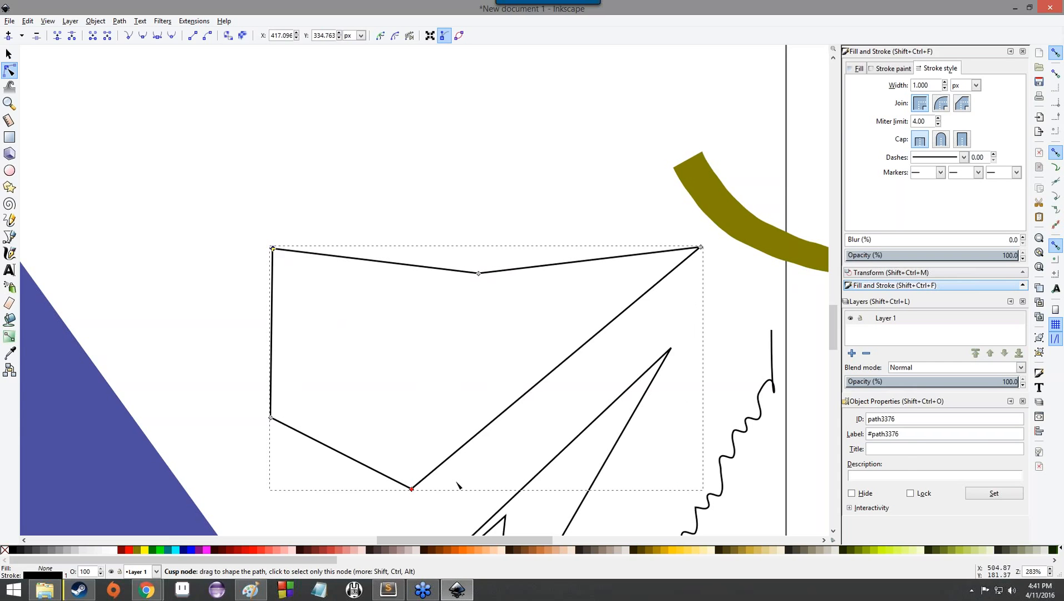
left_click_drag(412, 489, 702, 477)
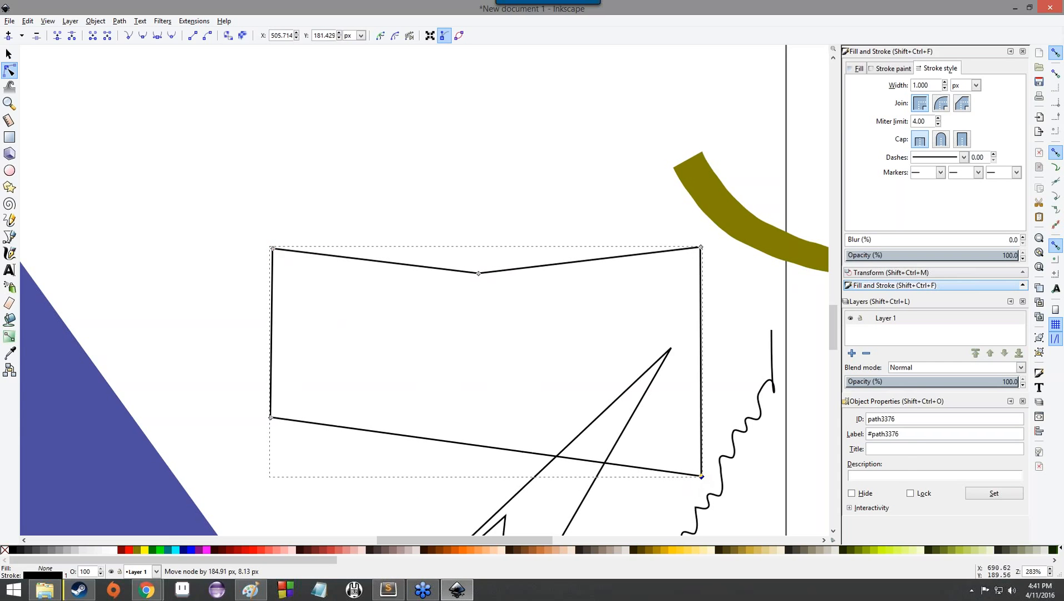
left_click_drag(271, 418, 274, 481)
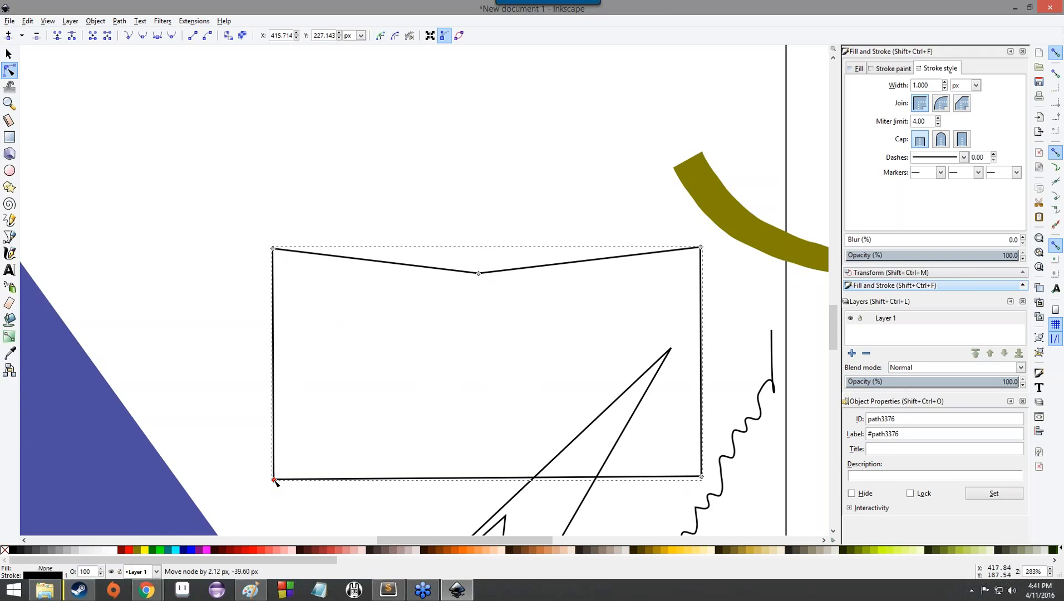
left_click_drag(479, 274, 479, 247)
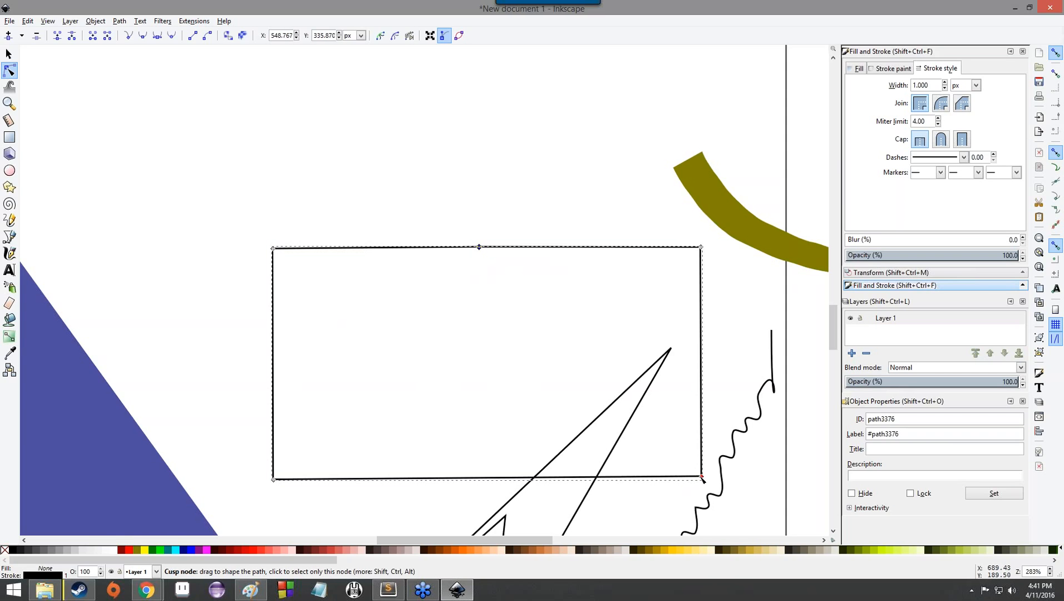
left_click_drag(702, 477, 701, 480)
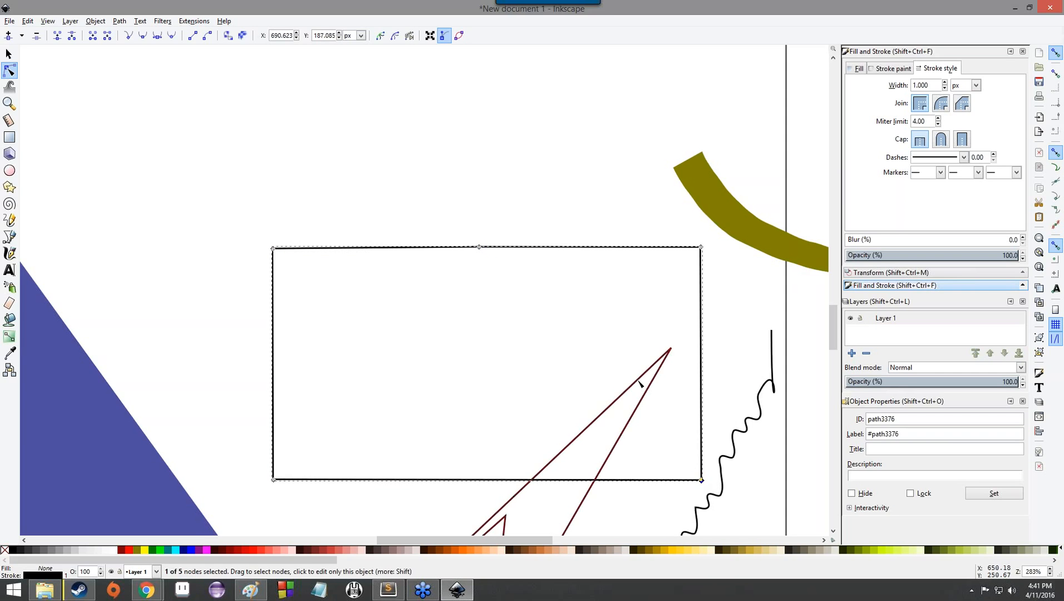
Deselect the rectangle, open the short olive calligraphy arc for node editing and pull one inner-edge node upward into a spike.
scroll(639, 381, "down", 2)
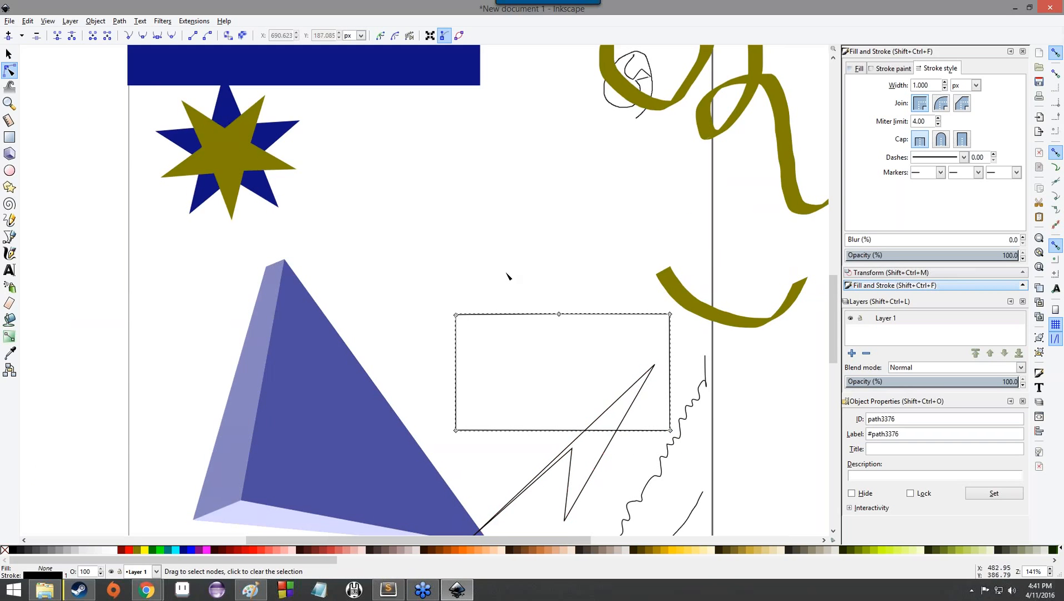
scroll(506, 274, "down", 1)
key("s")
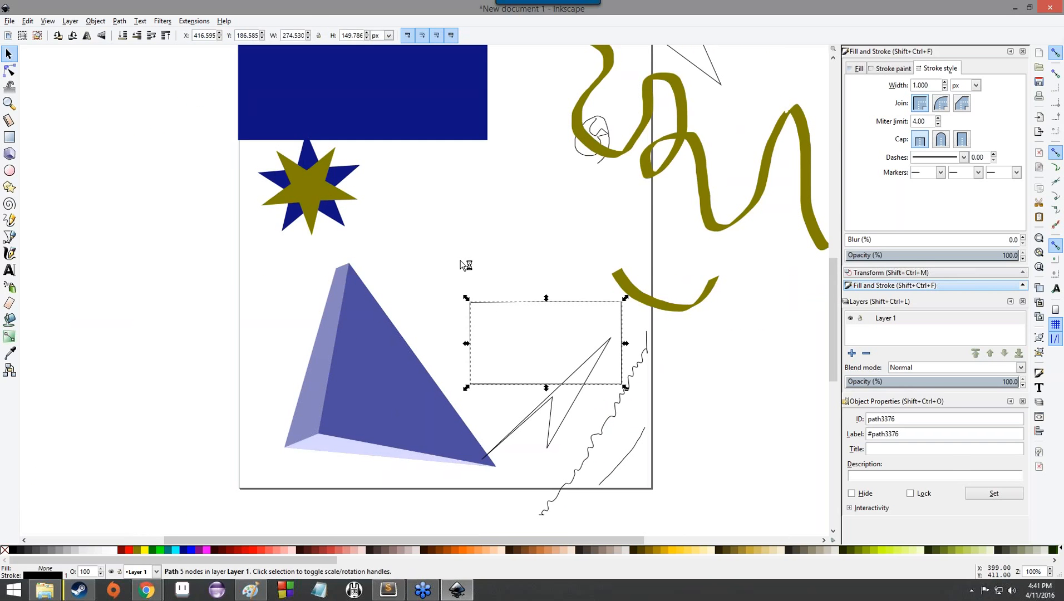
left_click(466, 266)
scroll(466, 262, "down", 1)
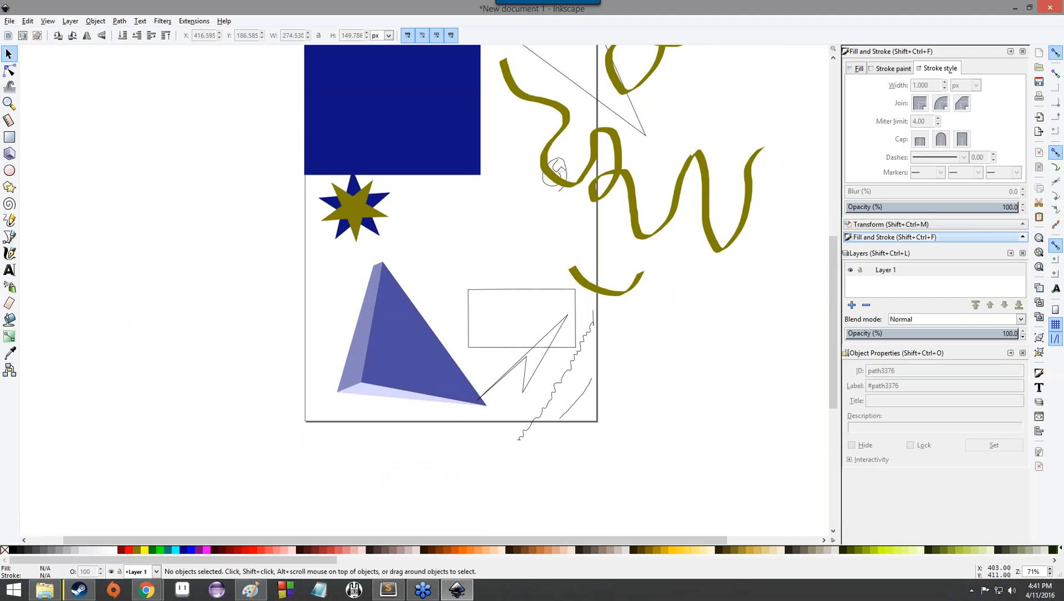
left_click(614, 295)
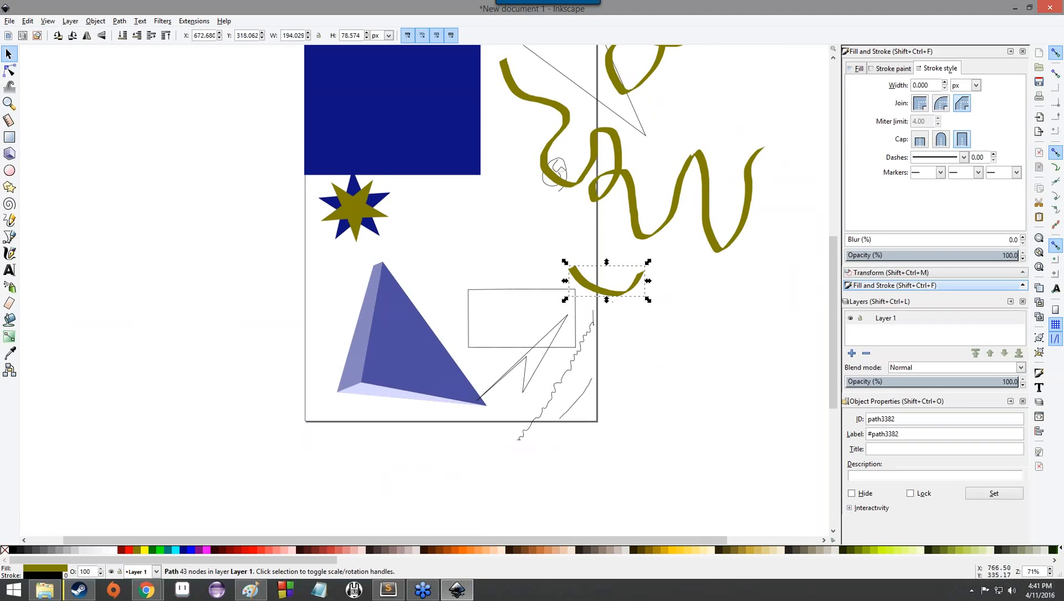
left_click(10, 71)
scroll(652, 289, "up", 4)
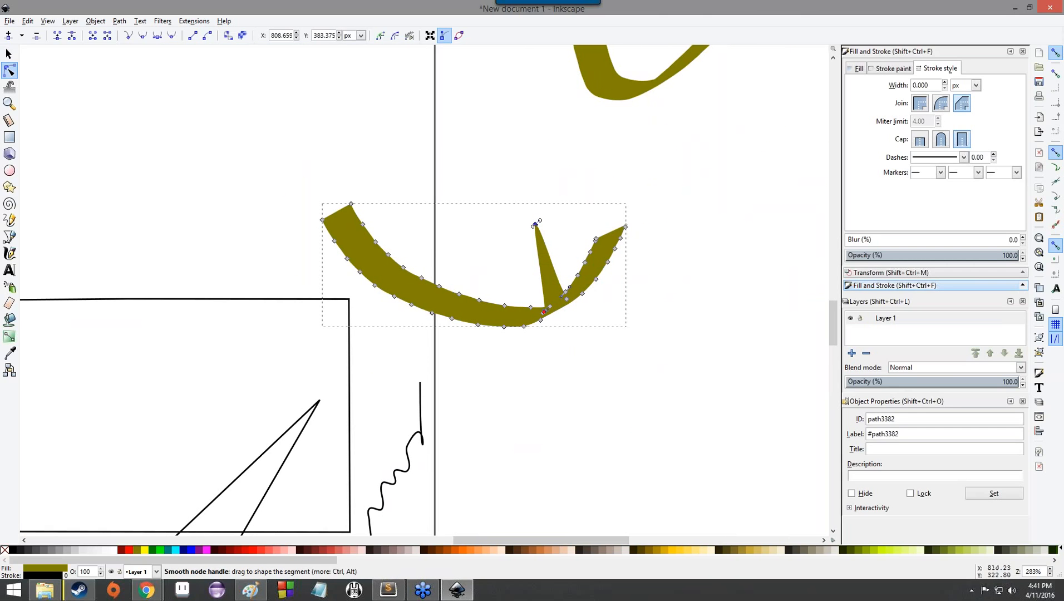
Pull several more nodes near the olive arc's right end up and down to break it into jagged spikes.
left_click_drag(550, 313, 609, 403)
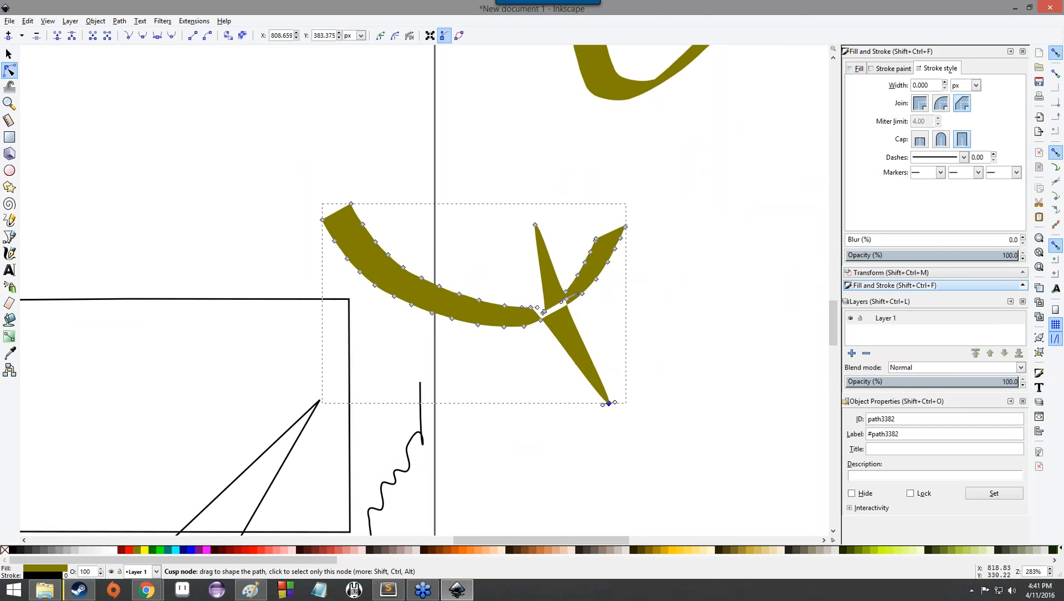
left_click_drag(576, 301, 614, 353)
left_click_drag(572, 254, 562, 225)
left_click(599, 290)
left_click_drag(600, 293, 605, 259)
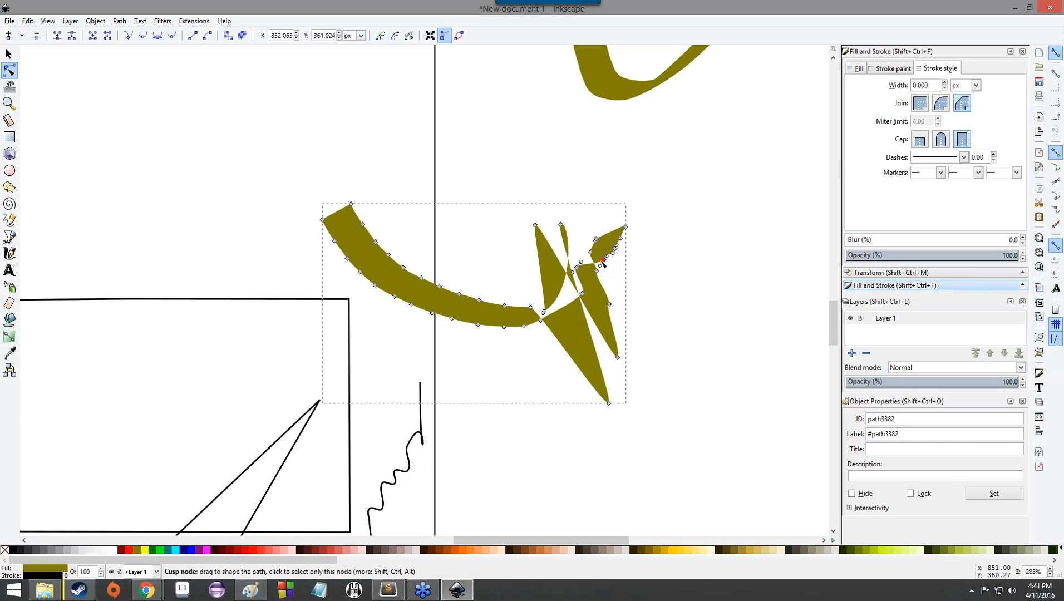
Move the whole spiky olive arc about 118 px right and 8 px down with the Selector tool, then deselect it.
scroll(590, 253, "down", 1)
scroll(587, 255, "down", 3)
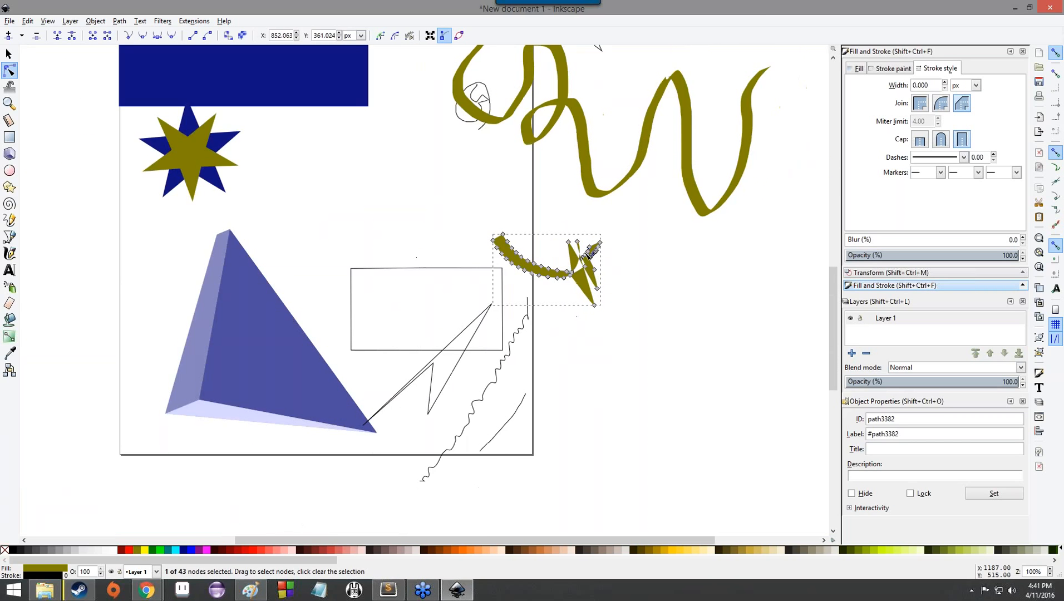
scroll(587, 233, "down", 5)
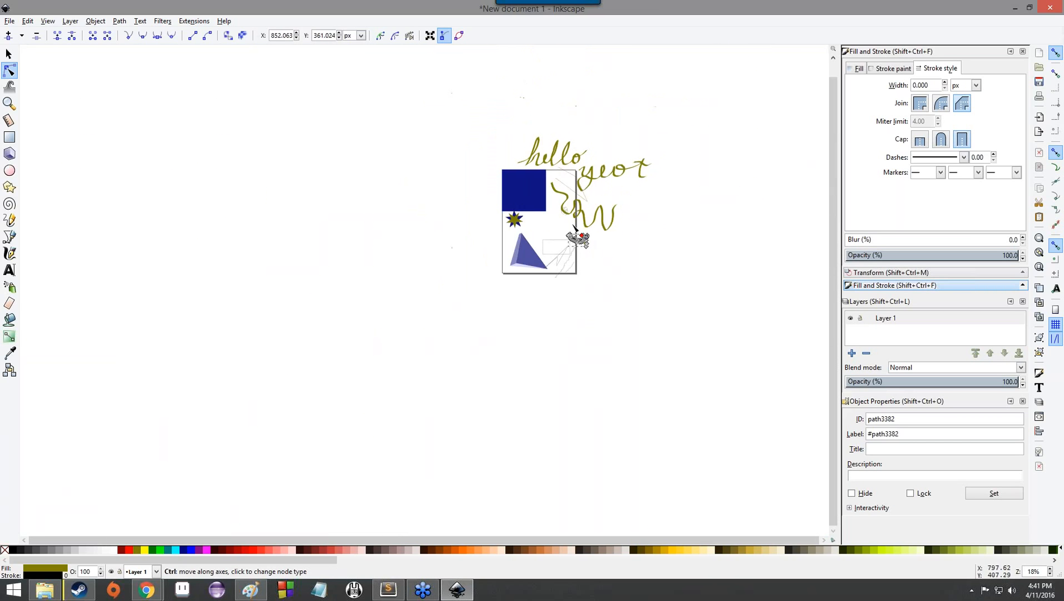
scroll(613, 285, "up", 5)
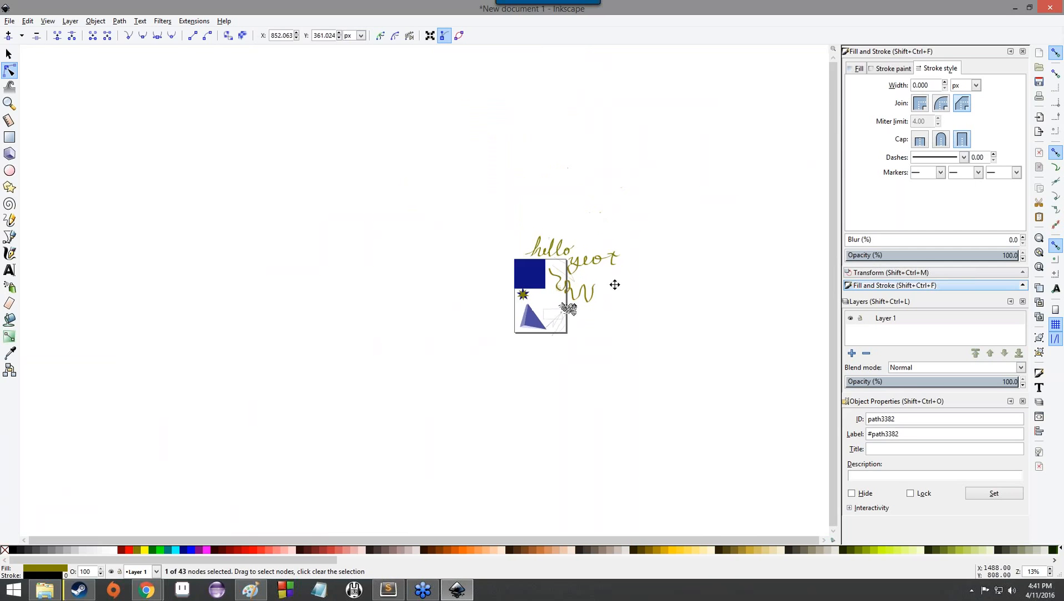
scroll(582, 295, "down", 3)
scroll(580, 306, "up", 4)
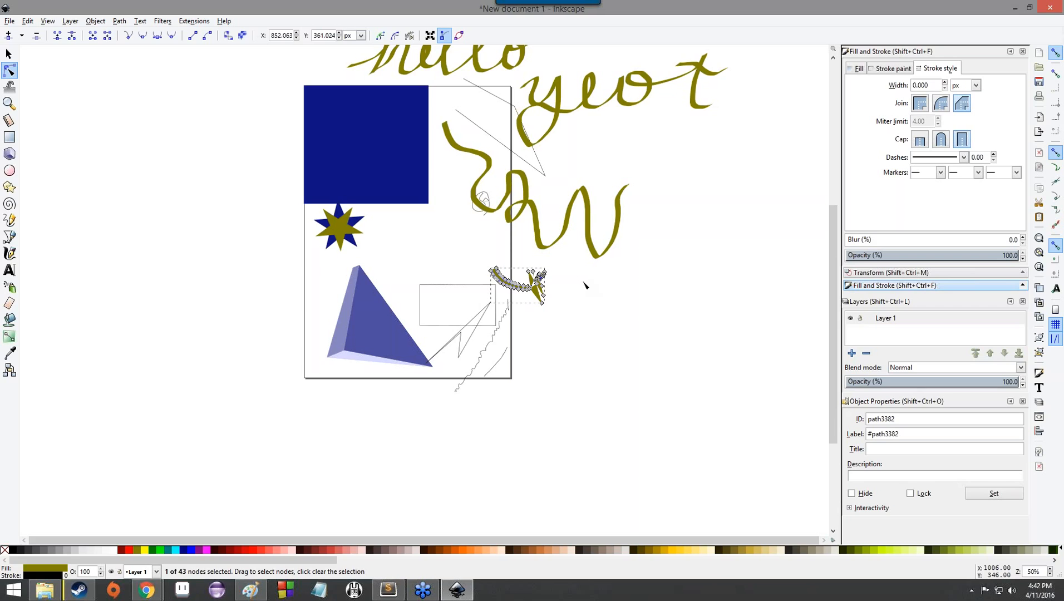
left_click(9, 53)
left_click(169, 270)
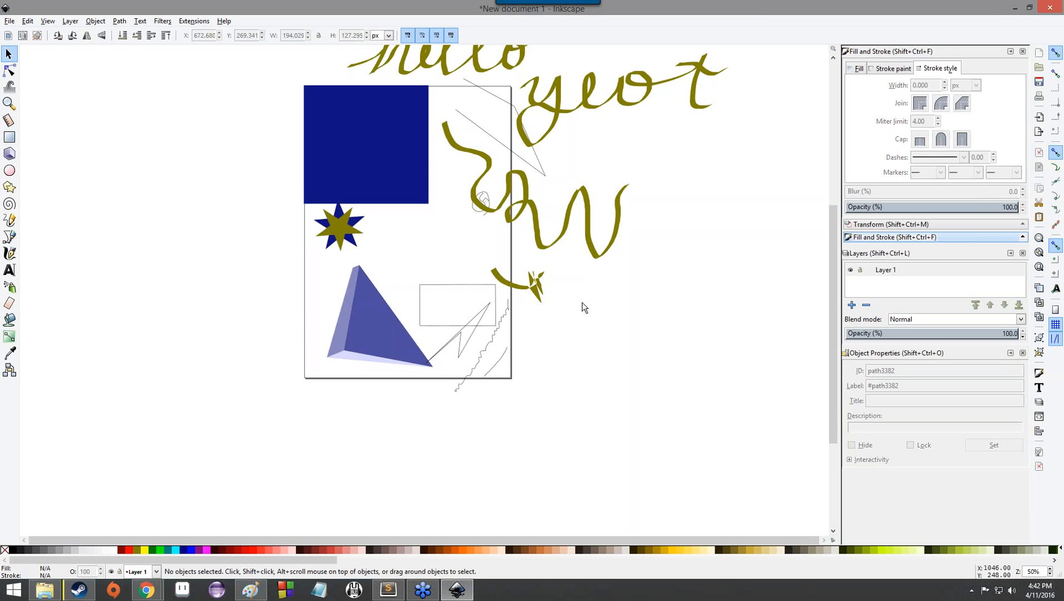
mouse_move(507, 285)
left_mouse_down()
mouse_move(593, 315)
mouse_move(546, 290)
left_mouse_up()
left_click(547, 291)
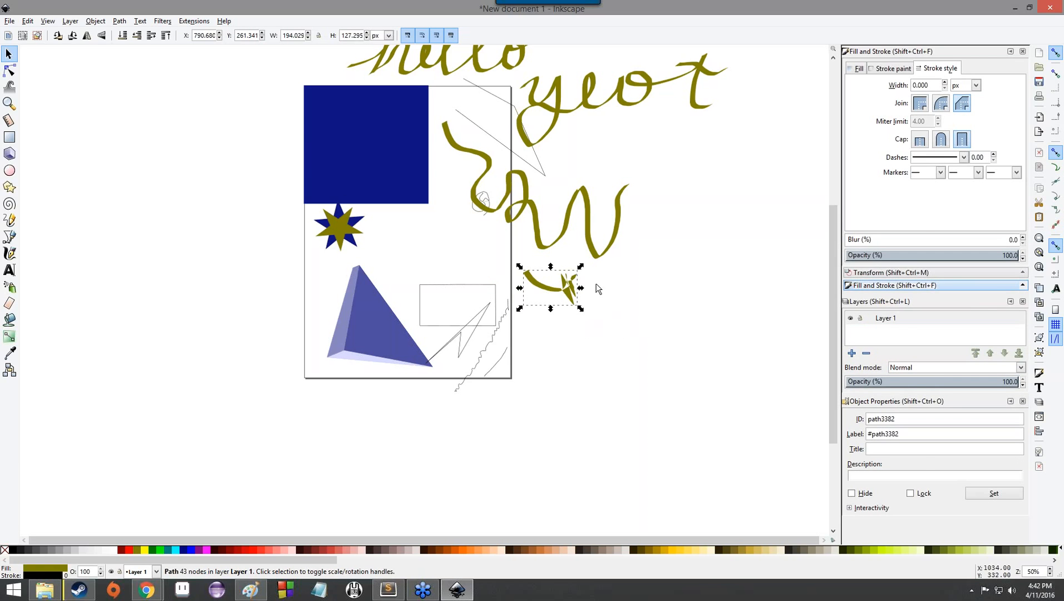
left_click(595, 291)
Delete the freehand loop, the straight-line paths under the olive lettering, and the black spike, wavy and curved paths around the rectangle.
scroll(609, 302, "up", 5)
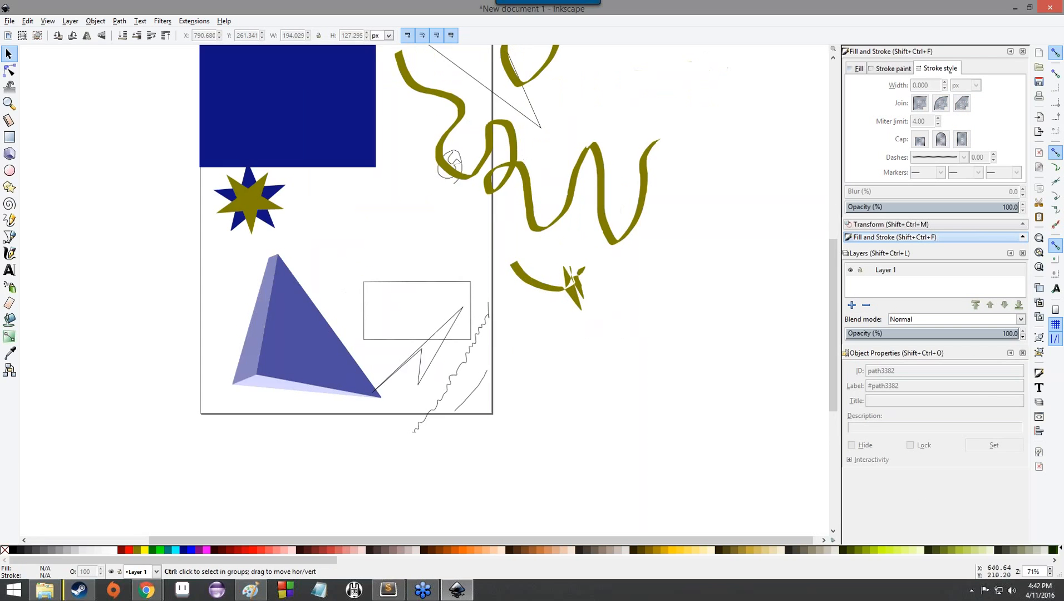
scroll(601, 266, "up", 1)
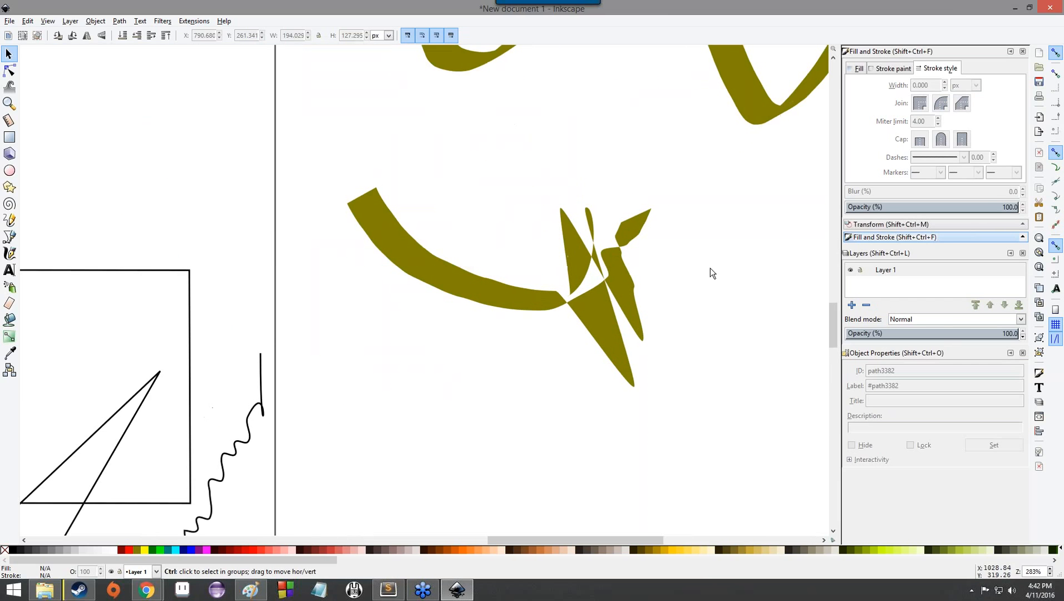
scroll(711, 272, "down", 5)
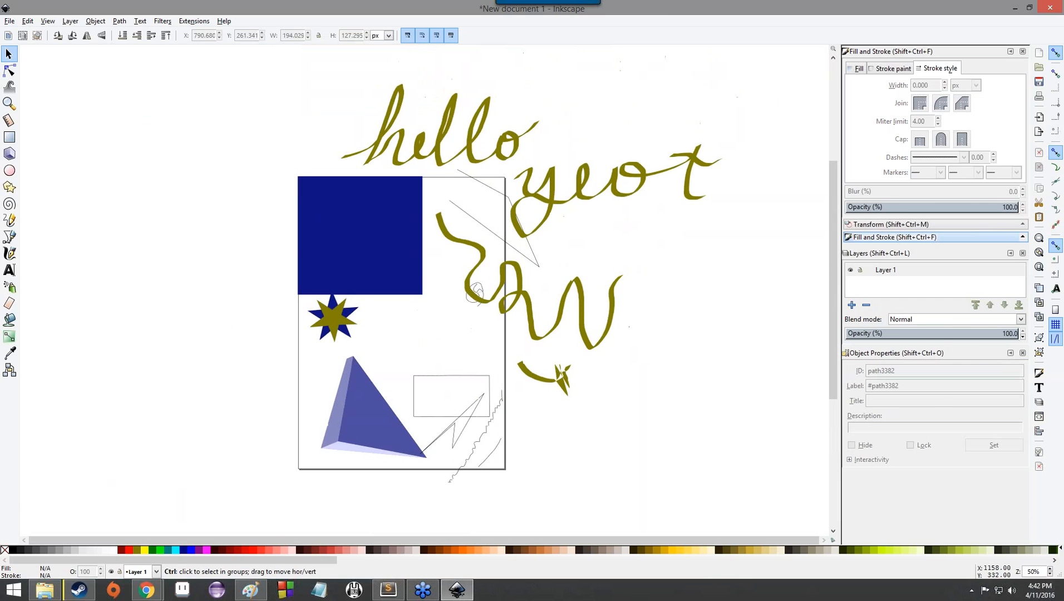
left_click(477, 291)
key("Delete")
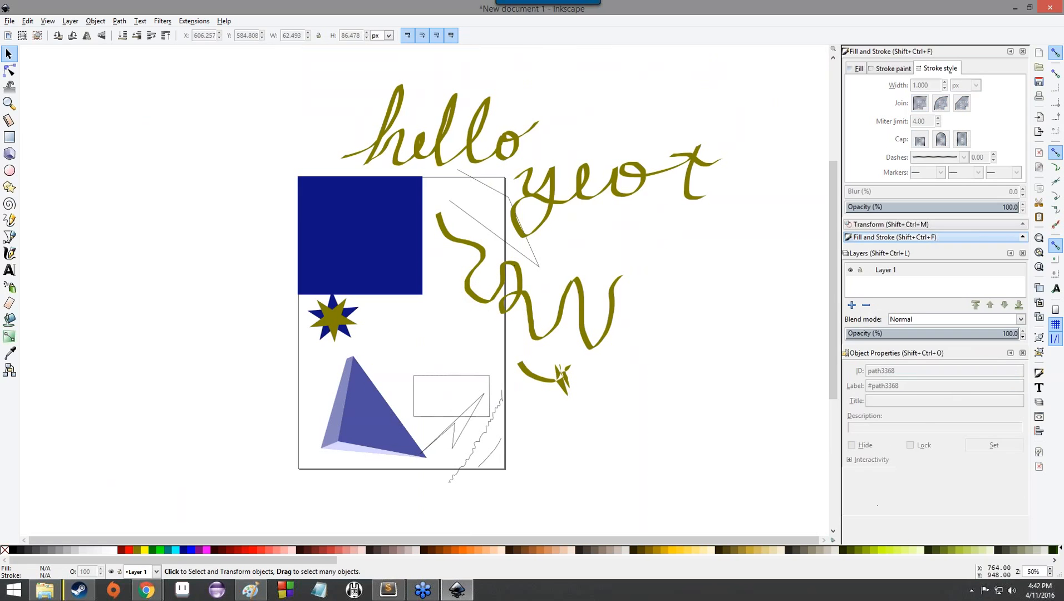
left_click(498, 237)
key("Delete")
left_click(465, 434)
key("Delete")
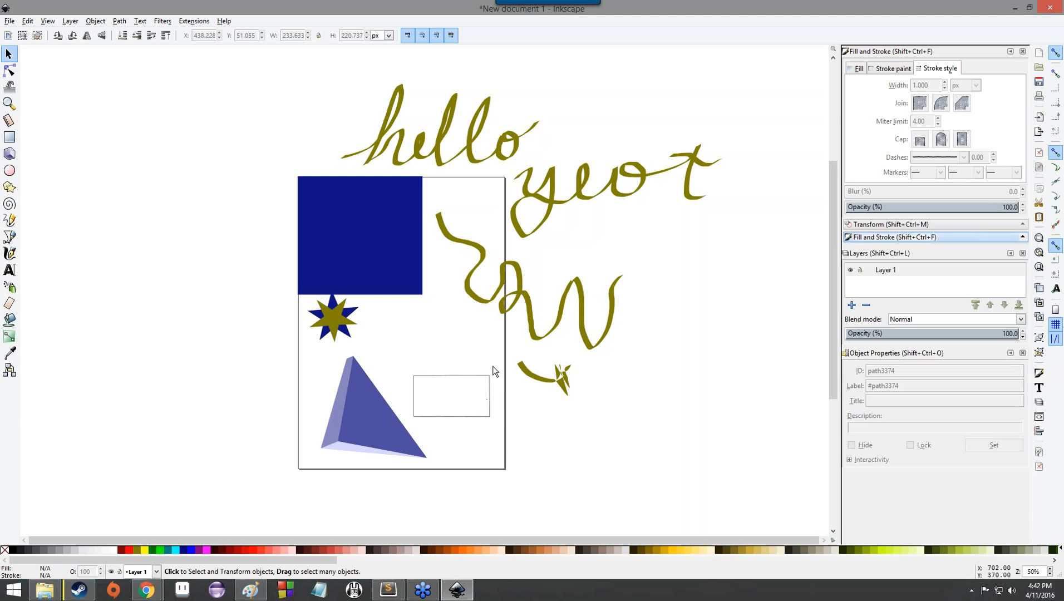
Switch to the Inkscape presentation in Google Slides and review the Object Alignment and Duplication slides, ending on Object Alignment.
key("alt+Tab")
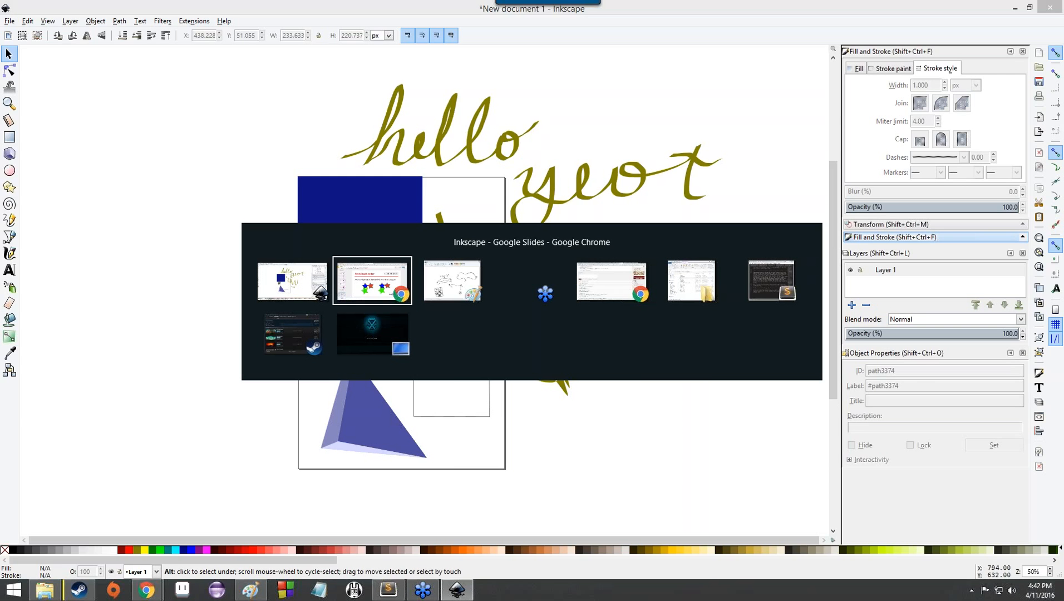
key("Down")
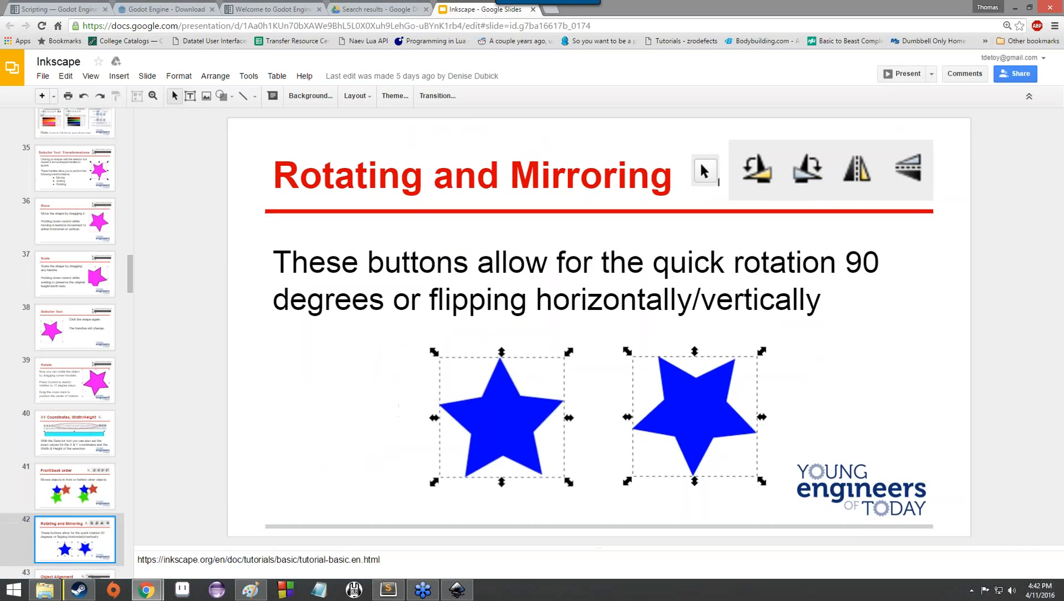
key("Down")
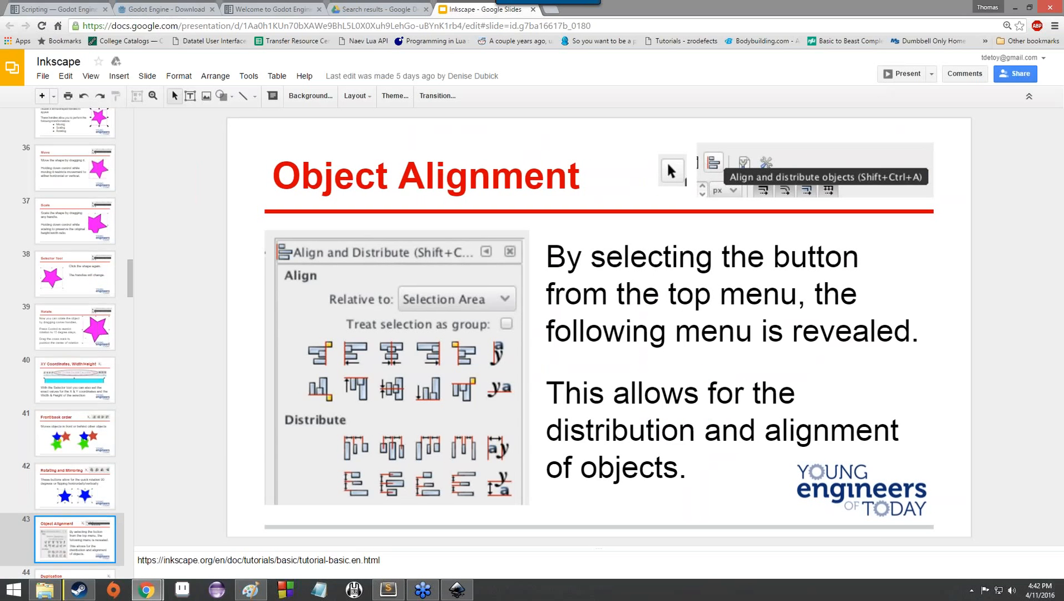
key("Down")
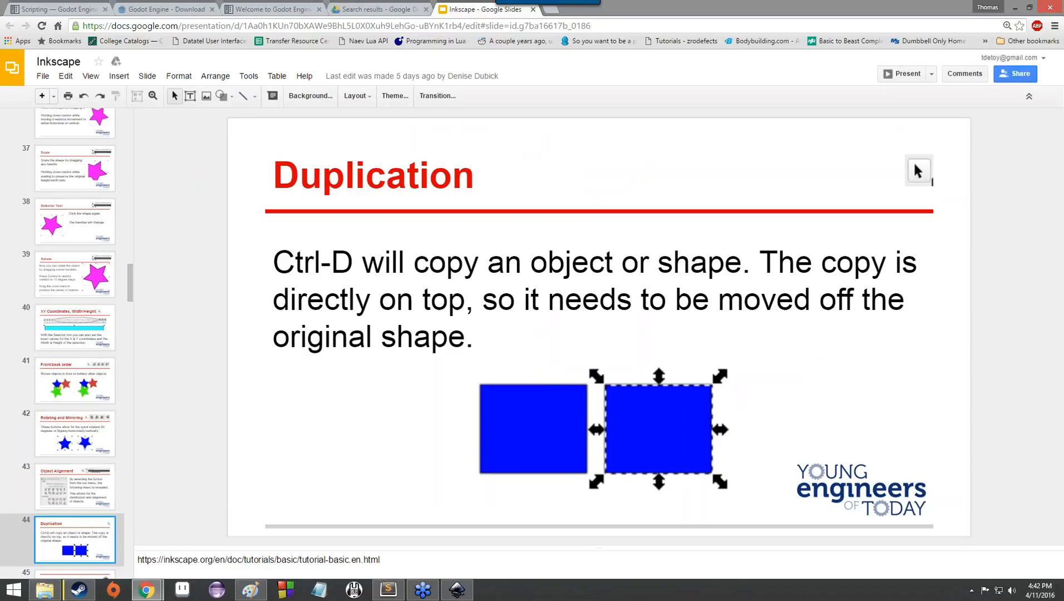
key("Up")
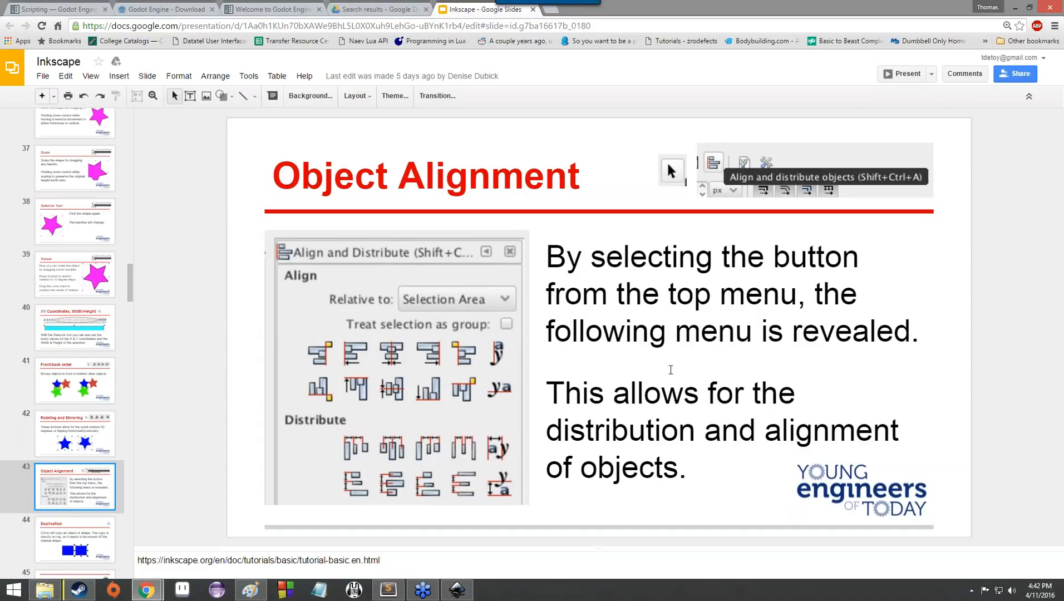
Return to Inkscape, select the overlapping olive and blue stars together, and open the Align and Distribute settings.
key("alt+Tab")
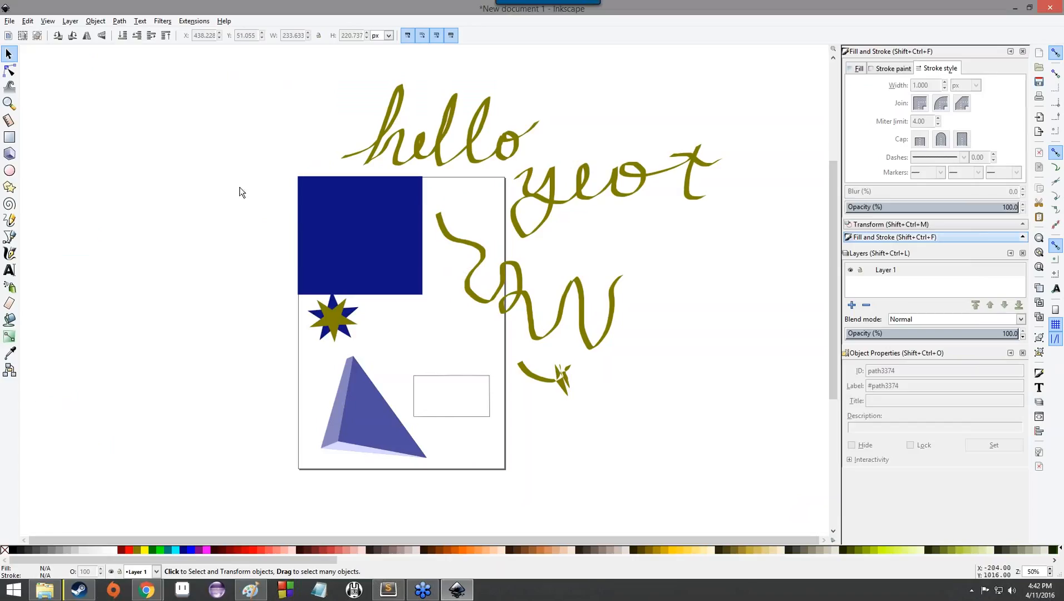
left_click(344, 333)
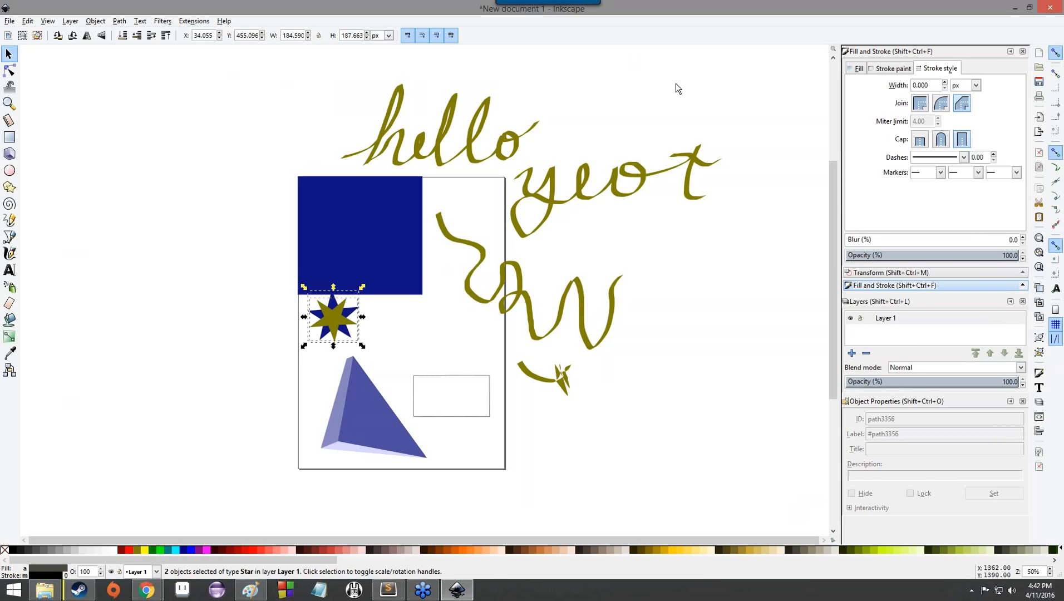
key("alt+Tab")
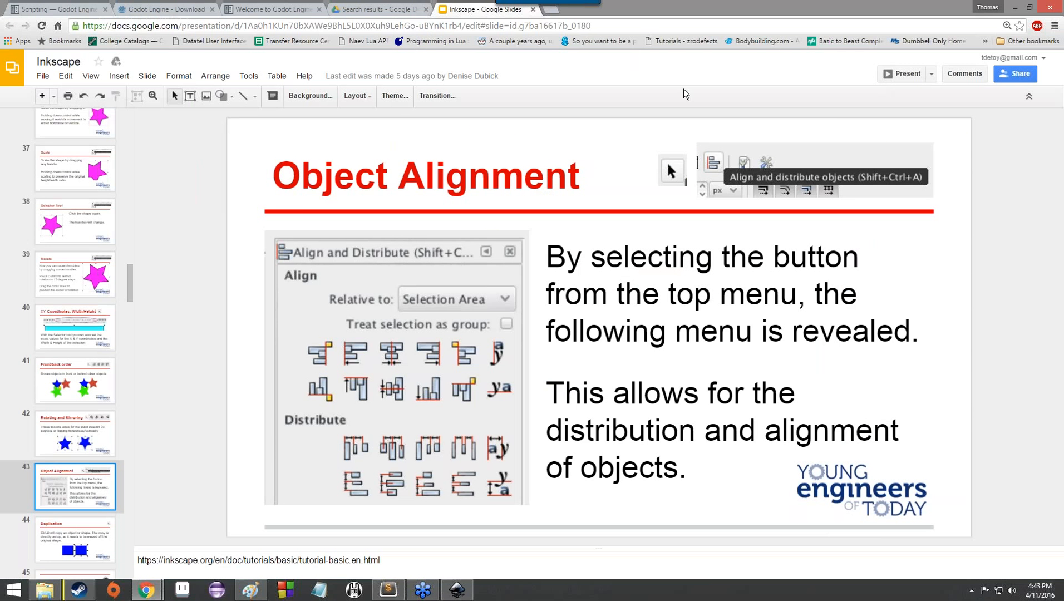
key("alt+Tab")
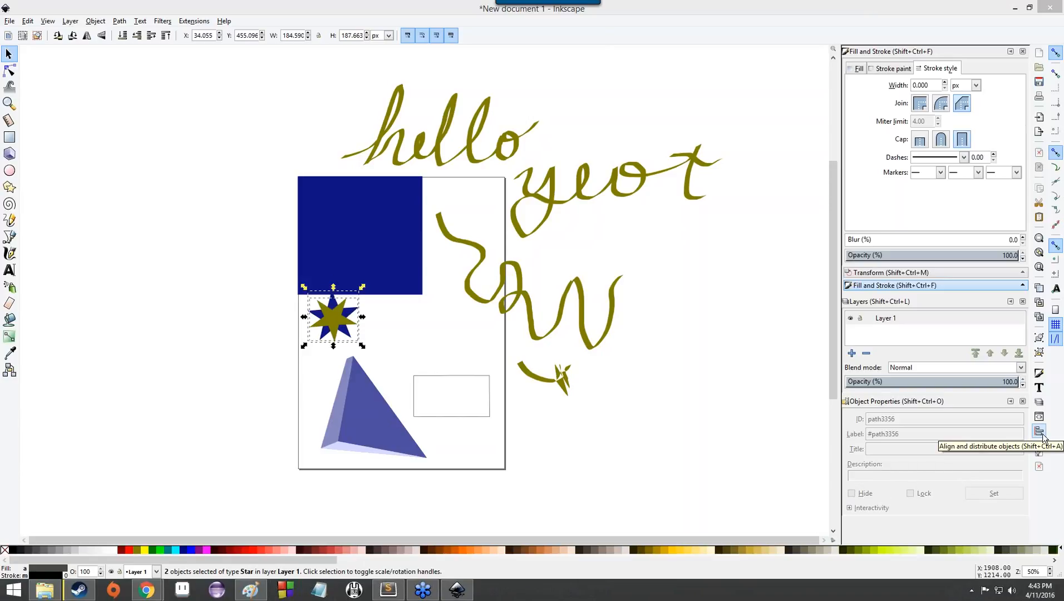
left_click(1039, 432)
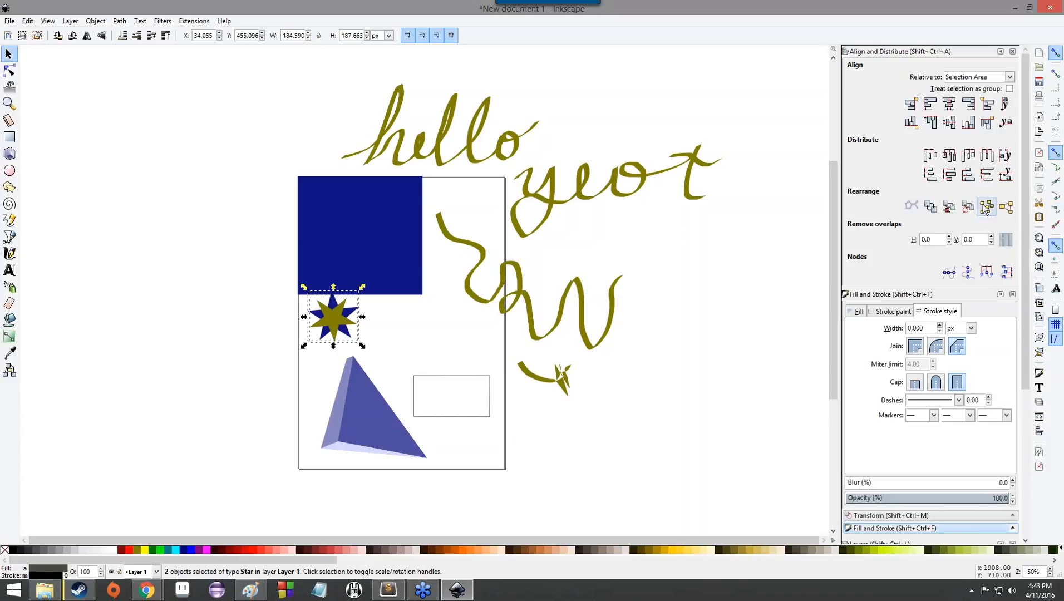
Center the olive and blue stars on each other along both the vertical and horizontal axes.
left_click(950, 104)
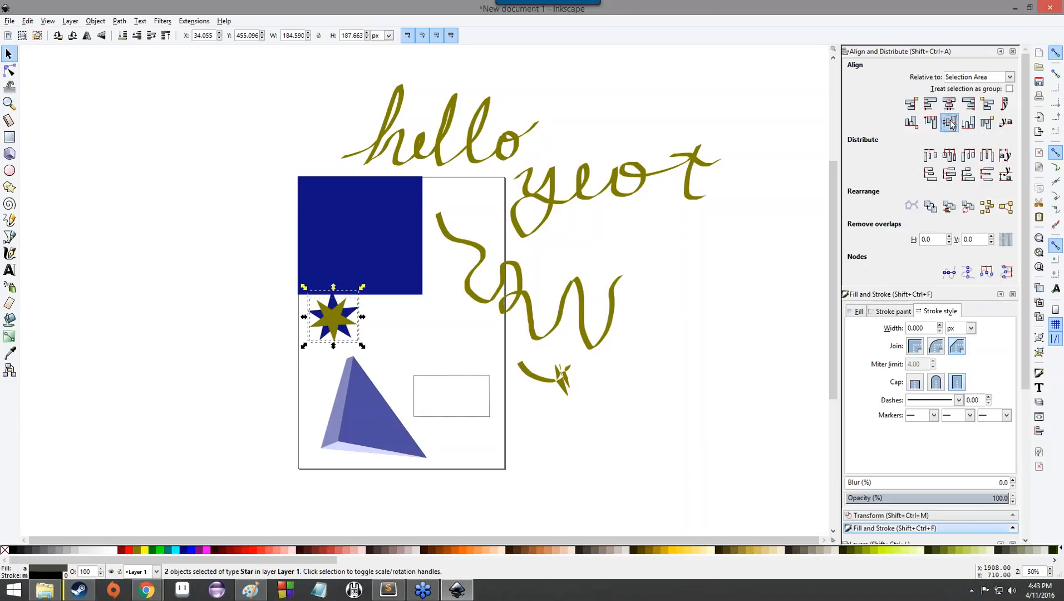
left_click(950, 123)
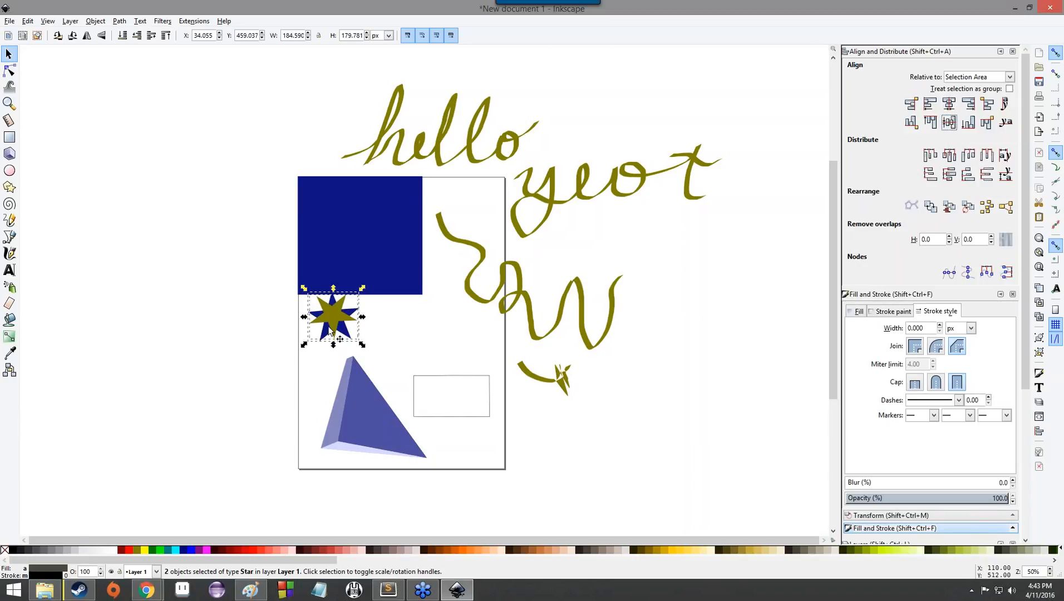
scroll(329, 334, "up", 5)
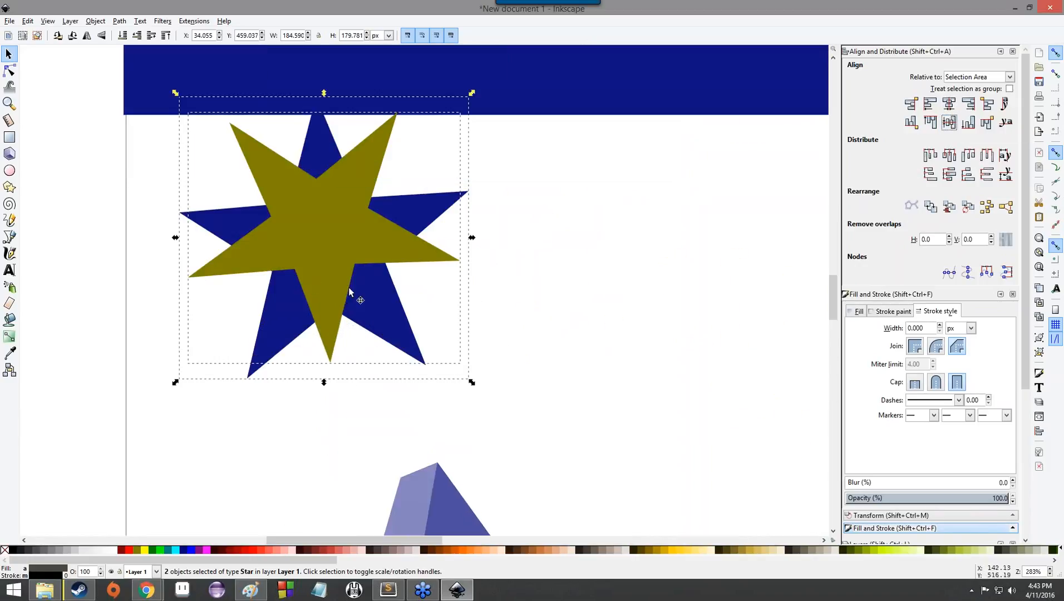
Try aligning the stars by their bottom edges, top edges to the anchor's bottom edge, and bottom edges to the anchor's top edge.
left_click(969, 125)
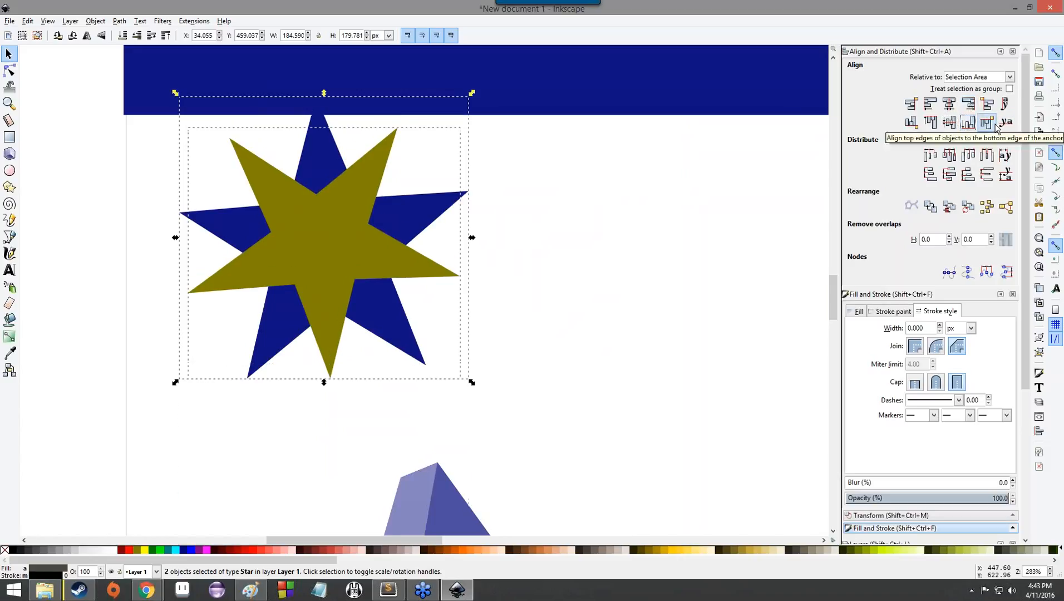
left_click(996, 127)
scroll(479, 374, "down", 2)
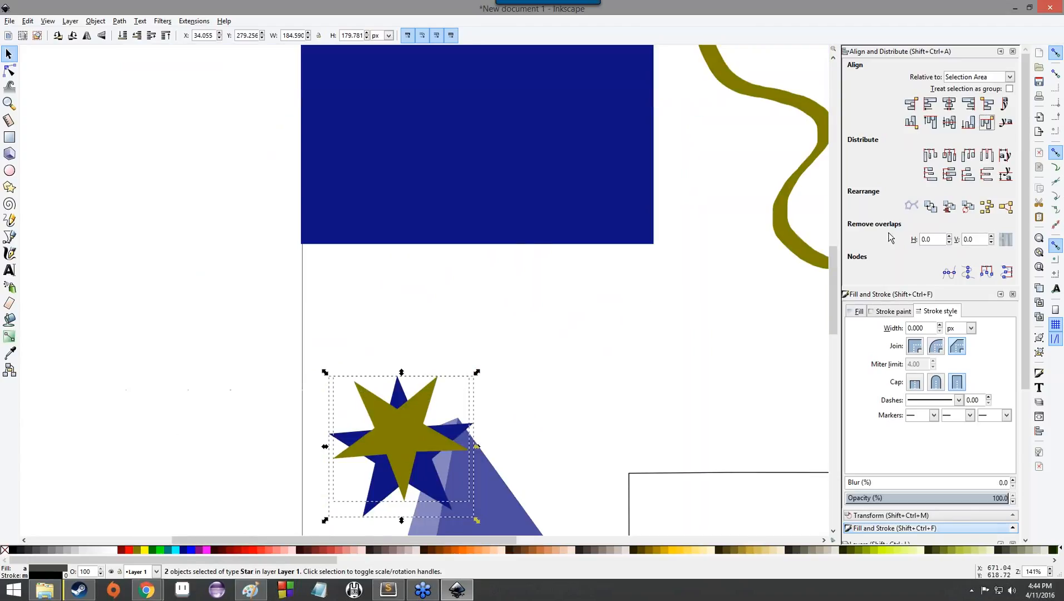
left_click(988, 123)
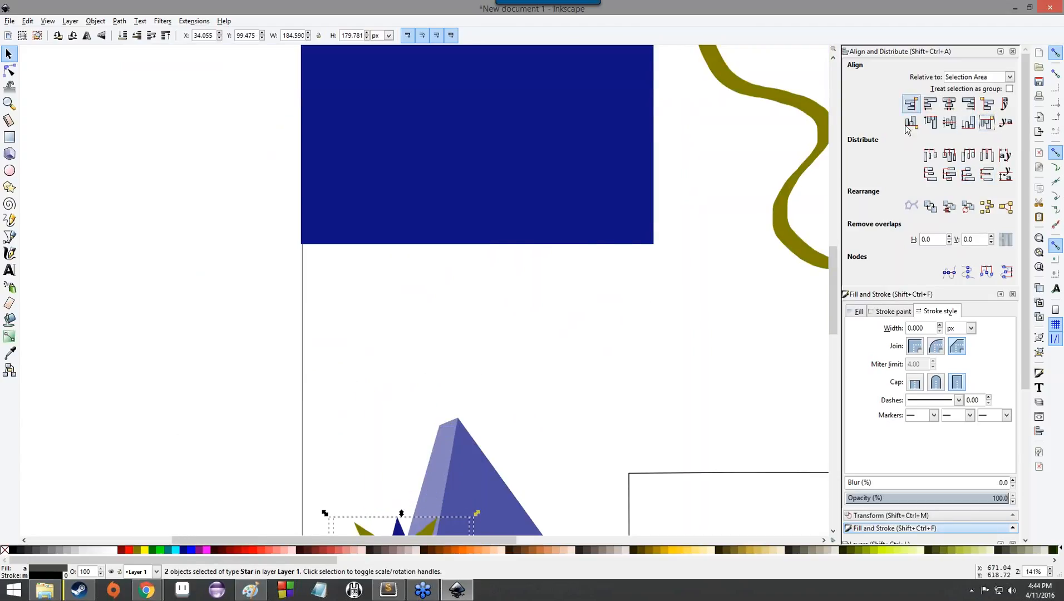
scroll(547, 378, "down", 2)
left_click(911, 123)
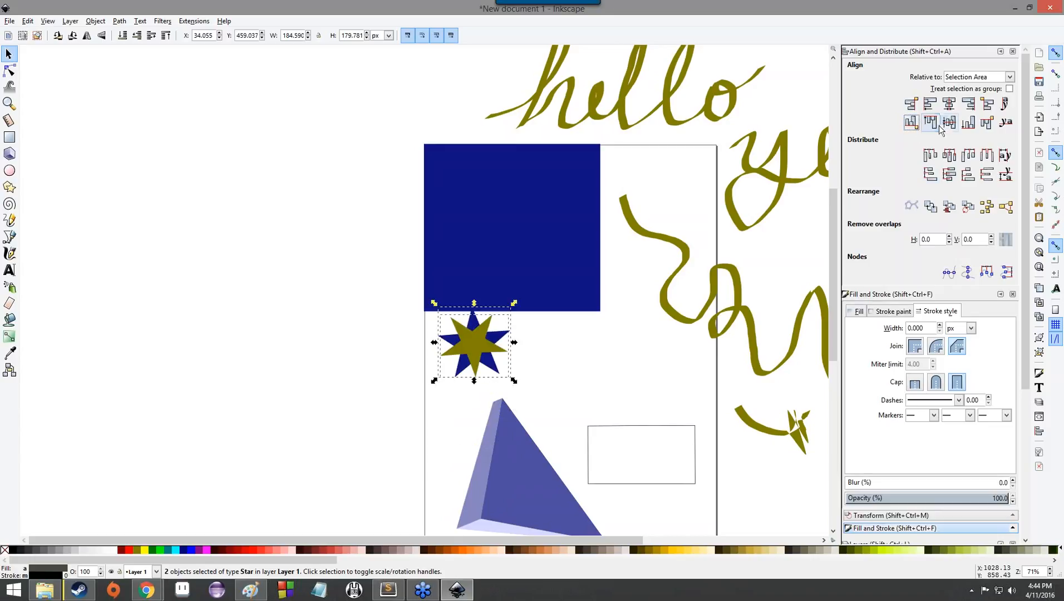
Align the two stars by their top and left edges, then center them again on the vertical and horizontal axes.
left_click(934, 125)
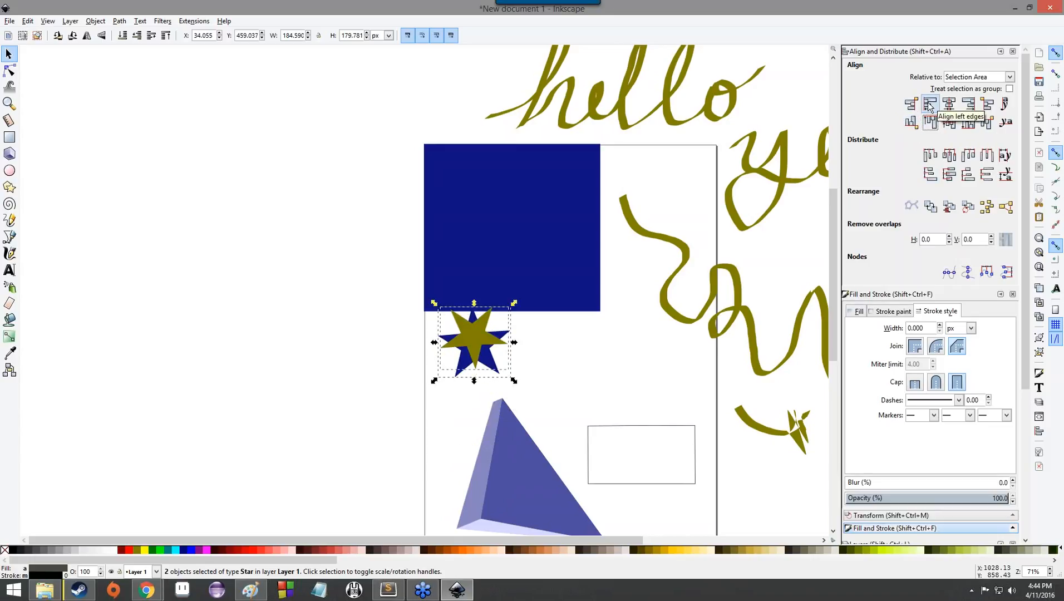
left_click(929, 106)
left_click(950, 103)
left_click(952, 124)
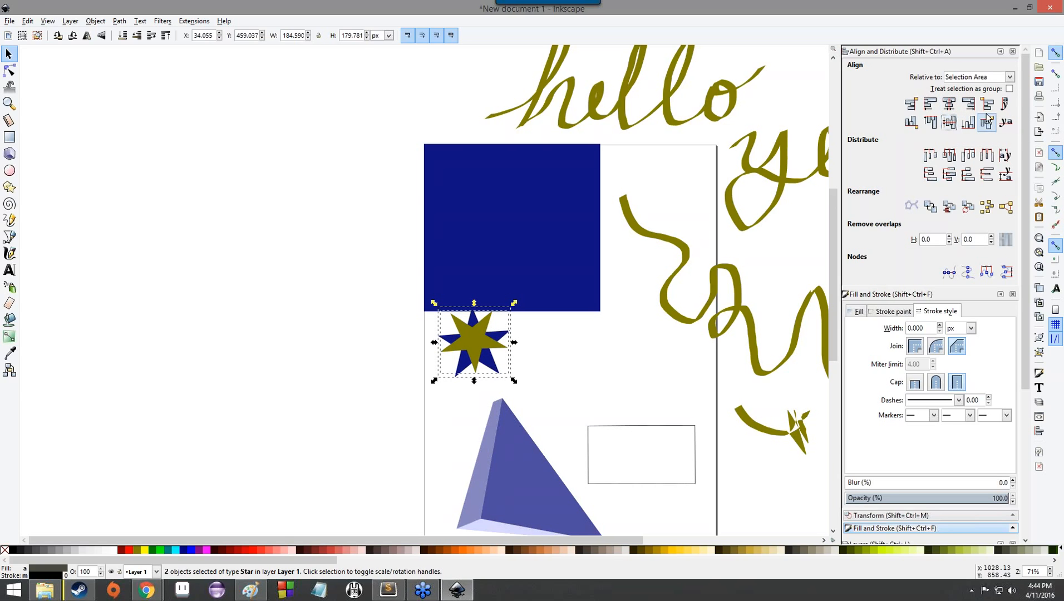
Try distributing the two stars evenly by their left edges, horizontal centers and bottom edges.
left_click(934, 159)
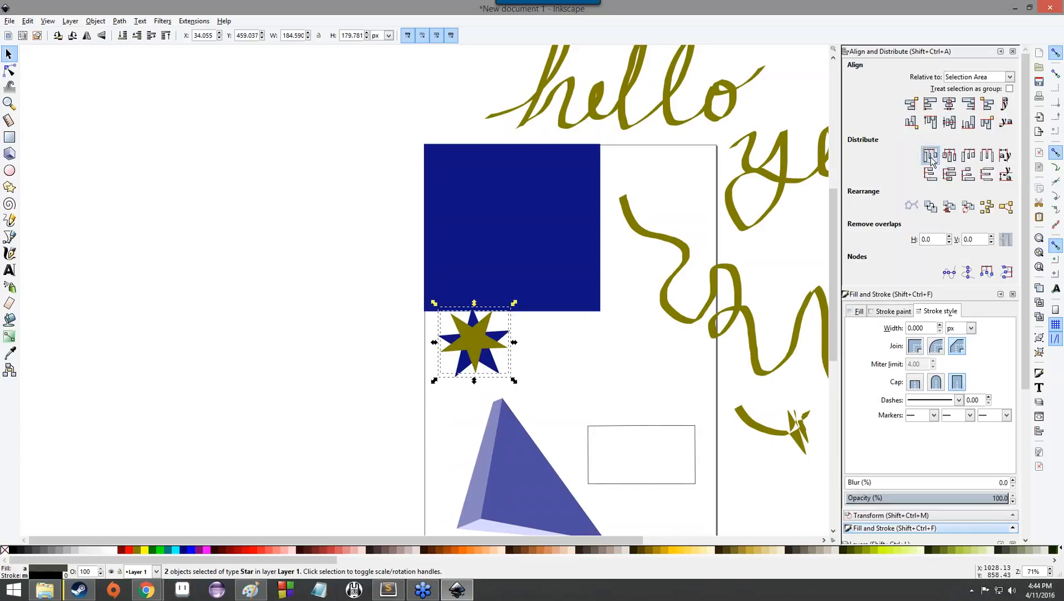
left_click(949, 158)
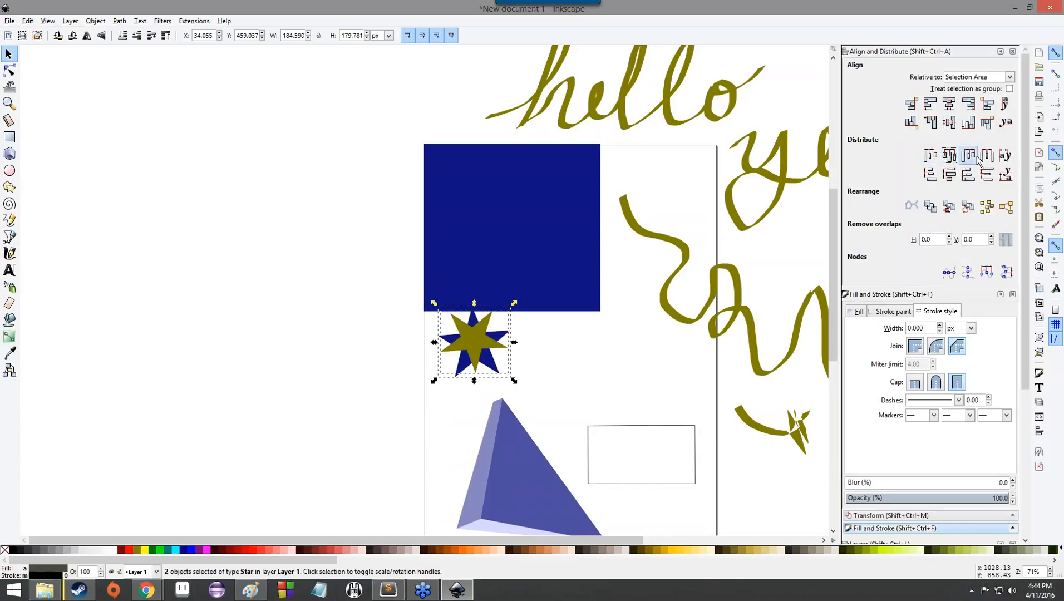
left_click(968, 174)
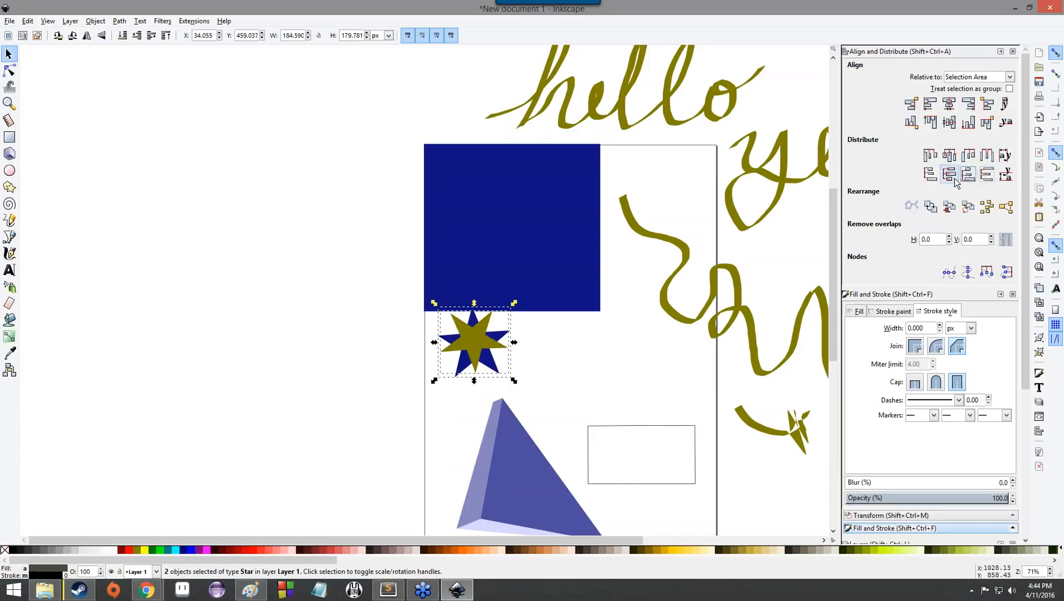
left_click(936, 161)
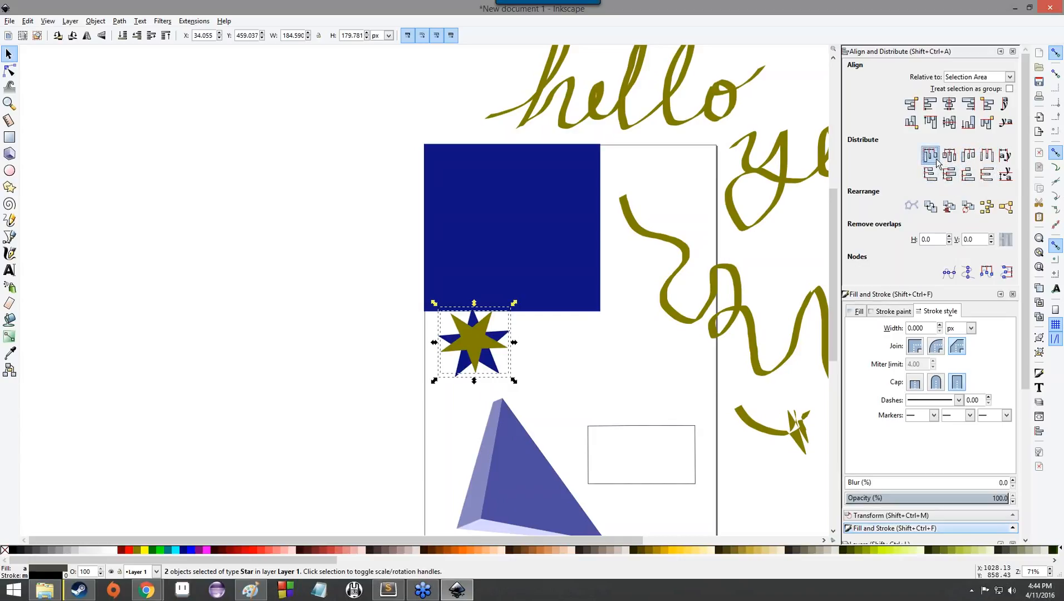
Try exchanging the two stars' positions, twice by selection order and twice by stacking order.
left_click(930, 211)
left_click(930, 211)
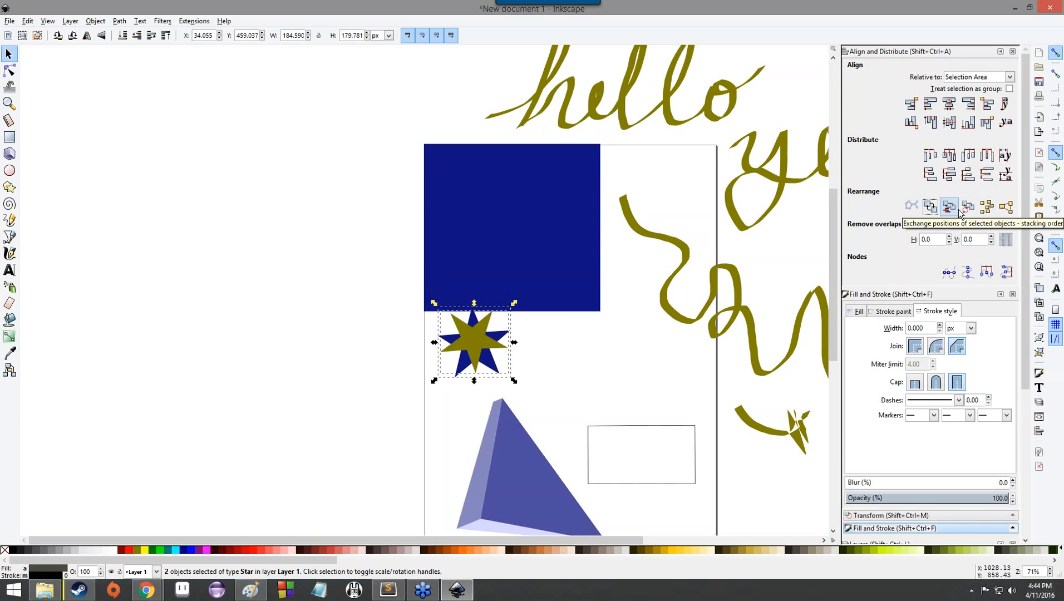
left_click(951, 210)
left_click(951, 211)
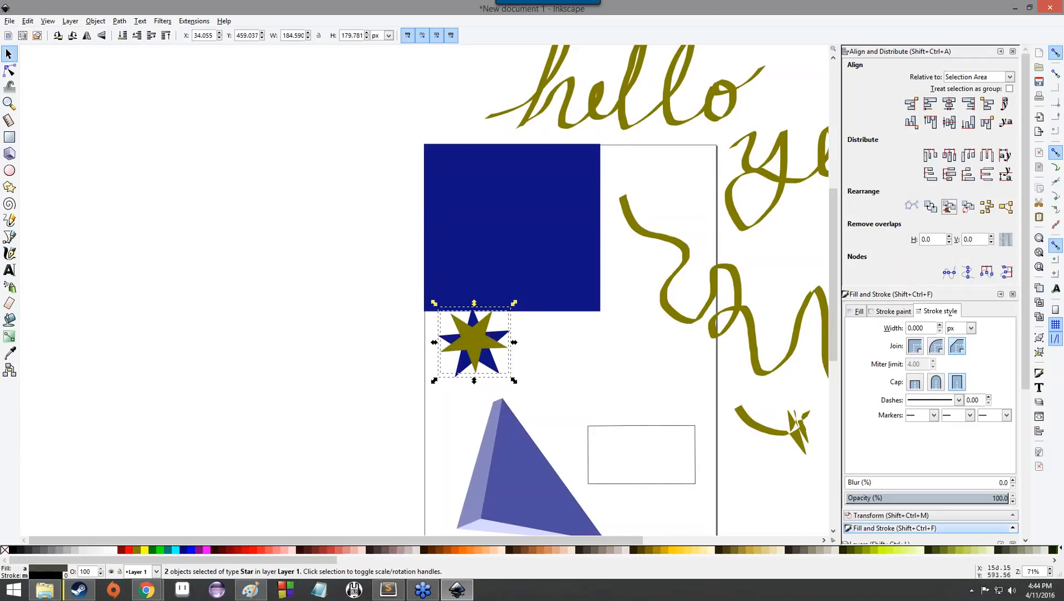
Squash both stars together to about 186 px wide and 170 px high, then deselect them.
scroll(571, 343, "up", 4)
scroll(483, 328, "down", 8)
scroll(483, 329, "up", 5)
scroll(493, 283, "down", 6)
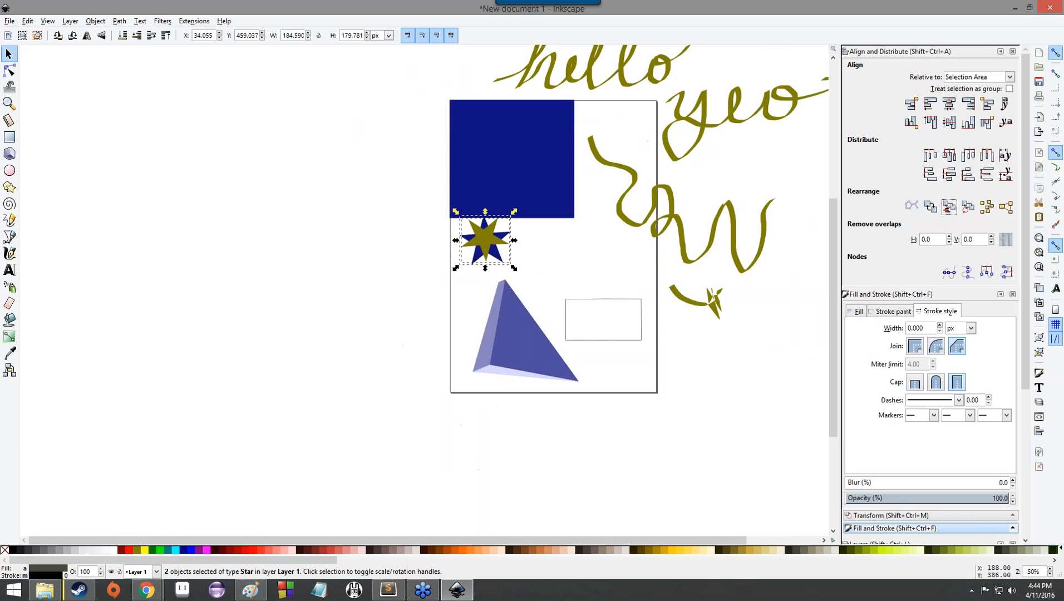
left_click_drag(600, 248, 537, 370)
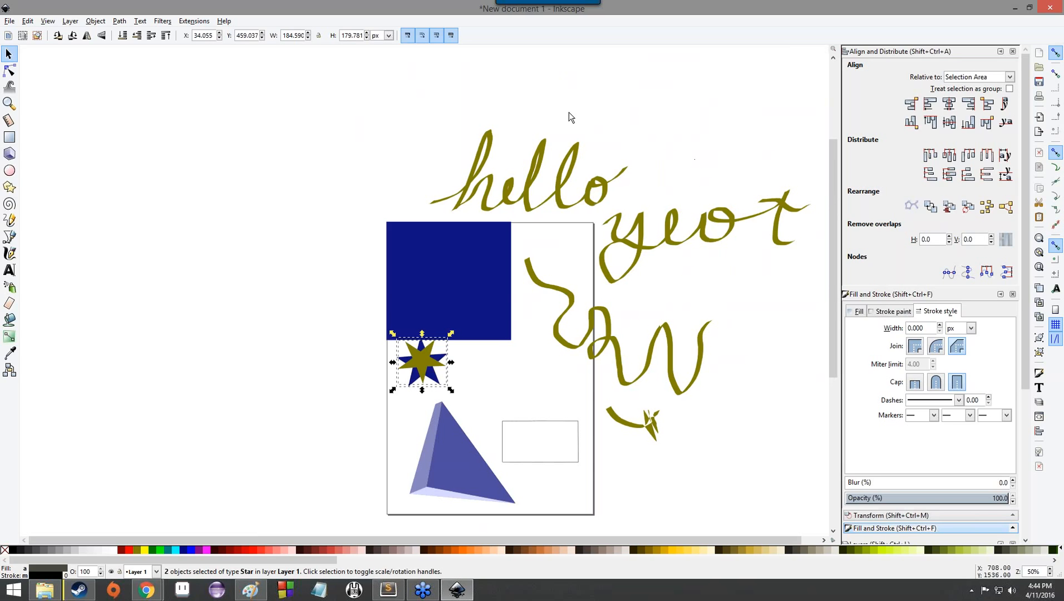
key("3")
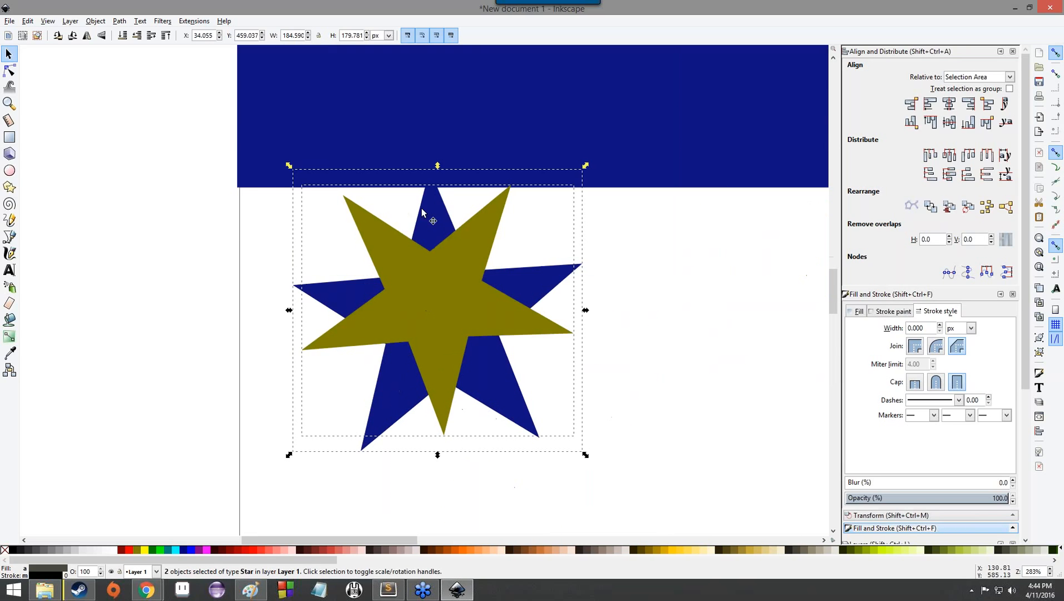
left_click(466, 352)
left_click(457, 283)
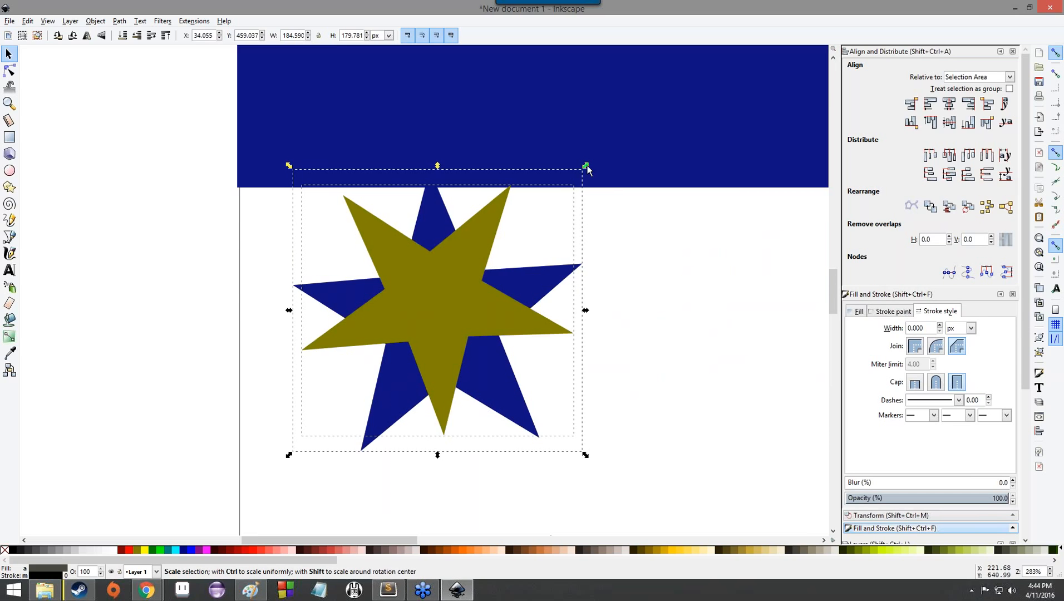
mouse_move(586, 166)
left_mouse_down()
mouse_move(593, 156)
mouse_move(587, 180)
left_mouse_up()
key("Escape")
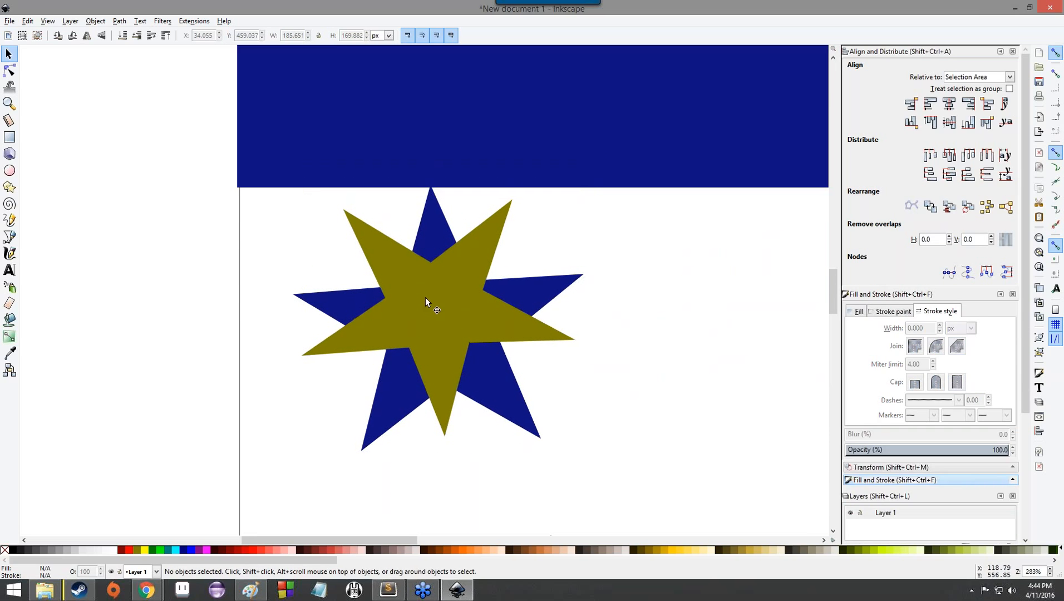
Enlarge only the olive star to about 188 by 167 px, then center it and the blue star on both axes.
left_click(427, 301)
left_click_drag(580, 196, 600, 172)
left_click(396, 403, "shift")
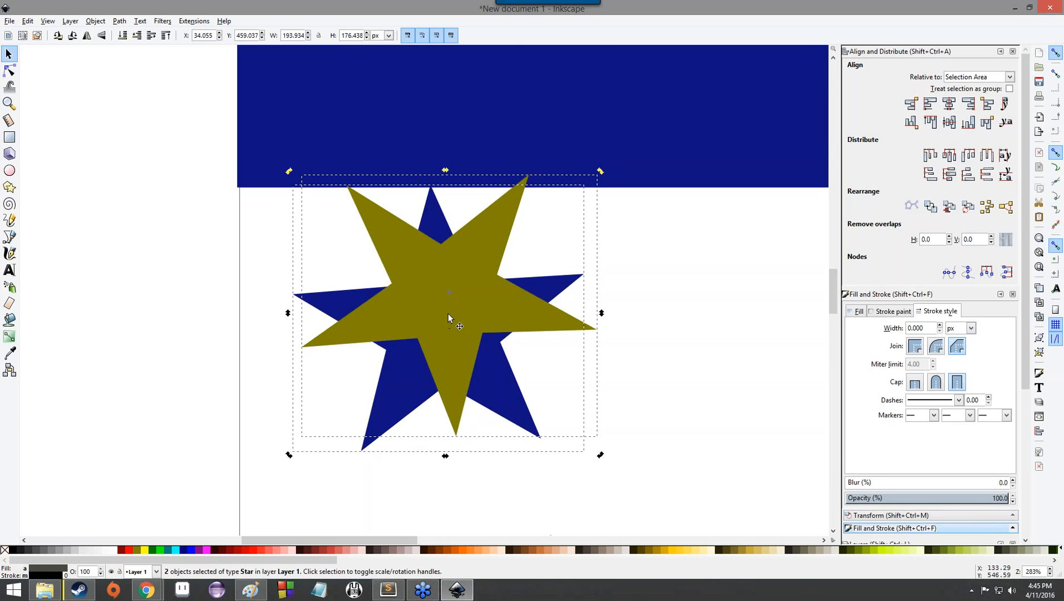
left_click_drag(456, 300, 449, 308)
left_click(950, 121)
left_click(950, 105)
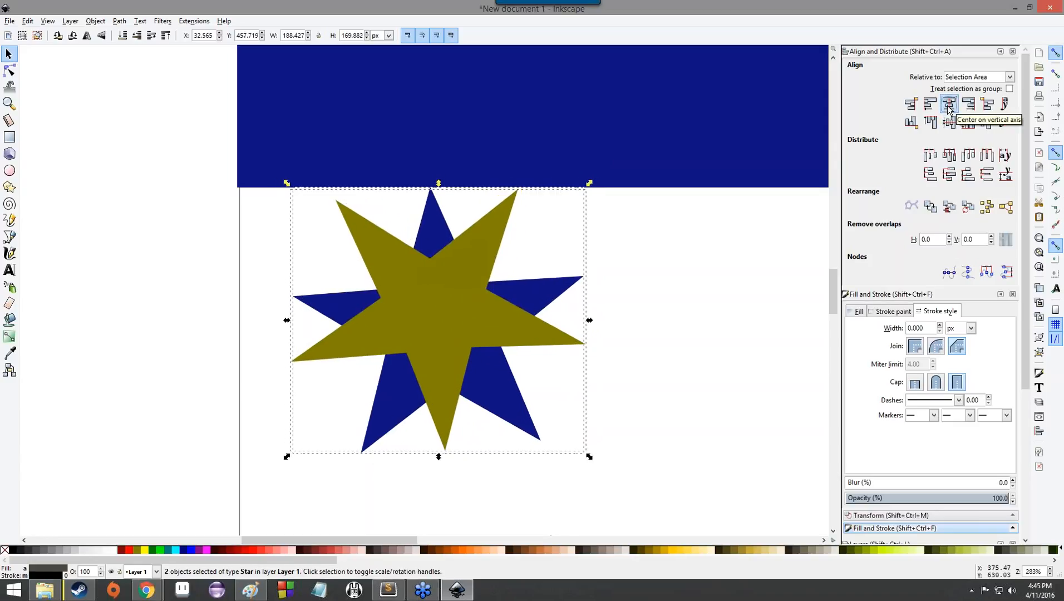
Widen the olive star's body slightly by moving its base-radius handle outward, then select both stars and deselect everything.
left_click(441, 302)
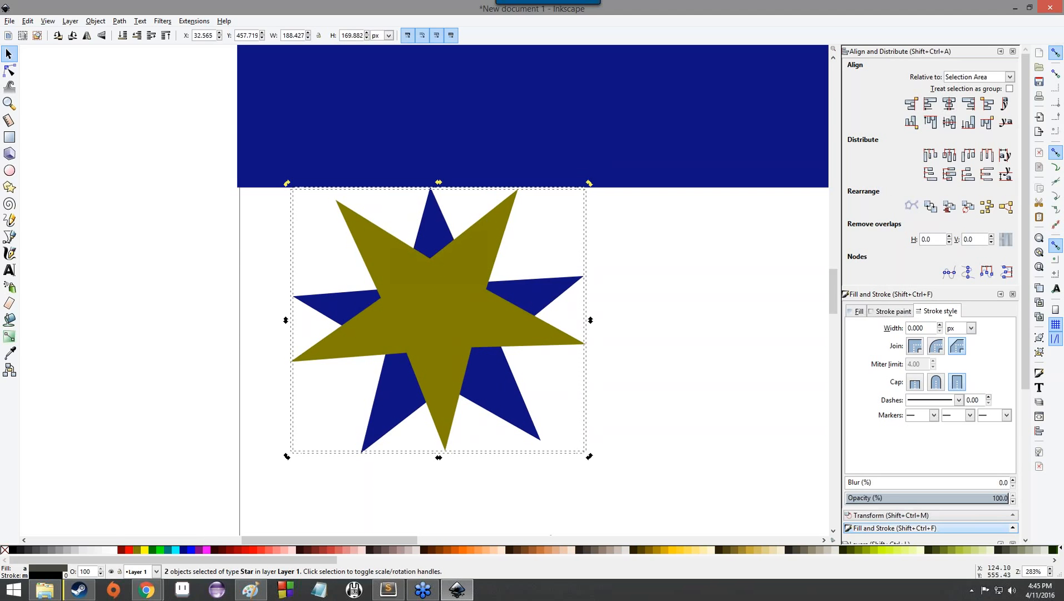
left_click(528, 269)
left_click(453, 282)
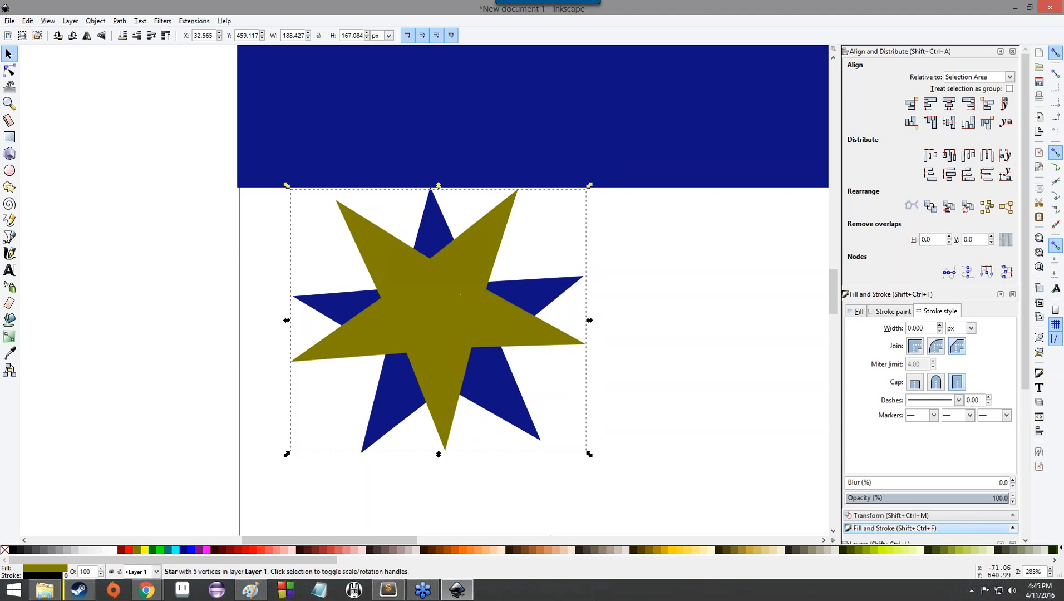
left_click(9, 70)
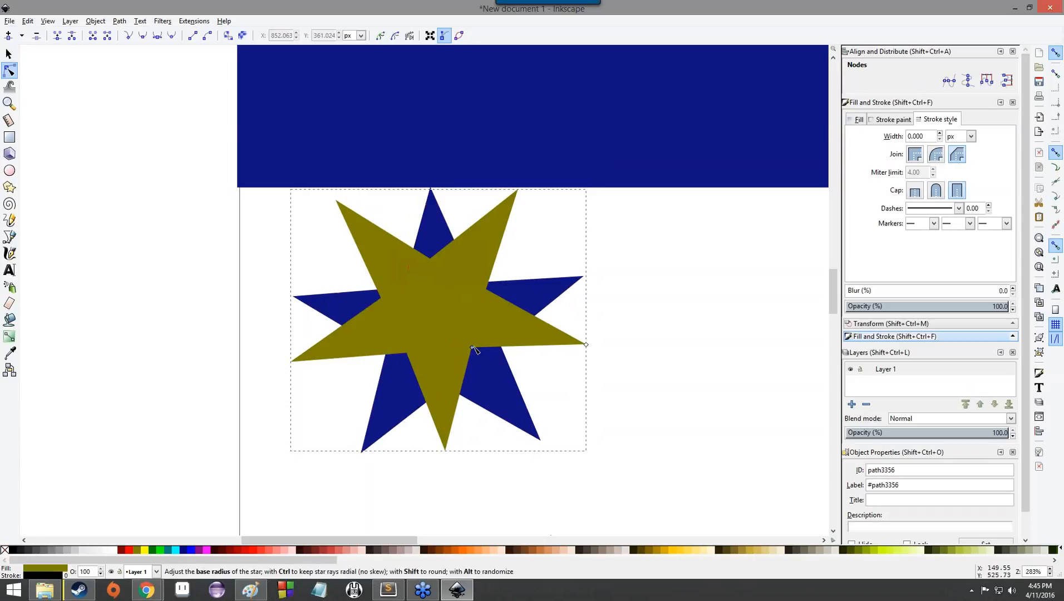
mouse_move(472, 348)
left_mouse_down()
mouse_move(484, 363)
mouse_move(477, 353)
left_mouse_up()
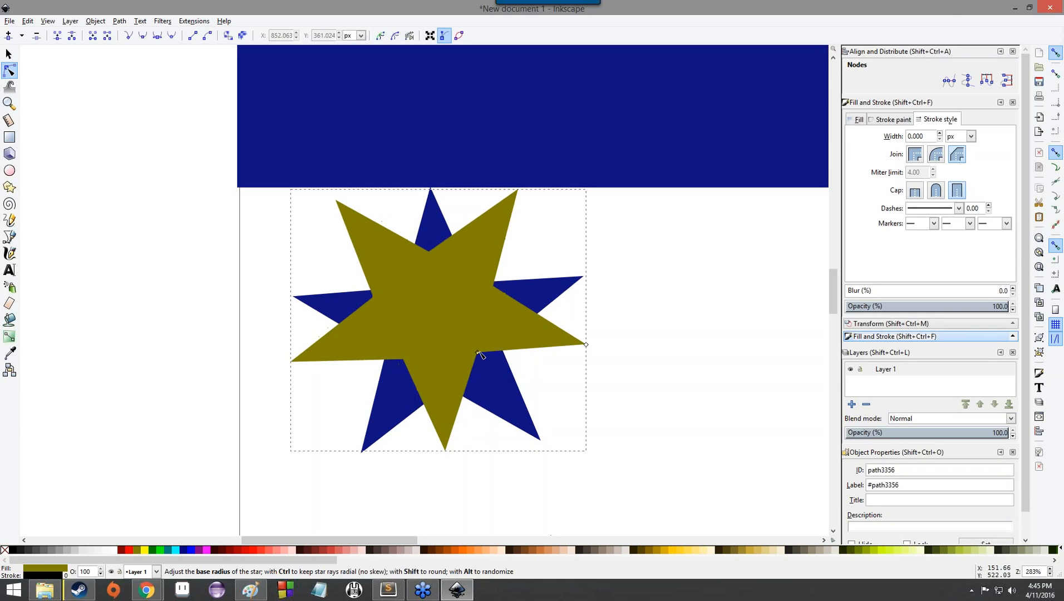
left_click(241, 318)
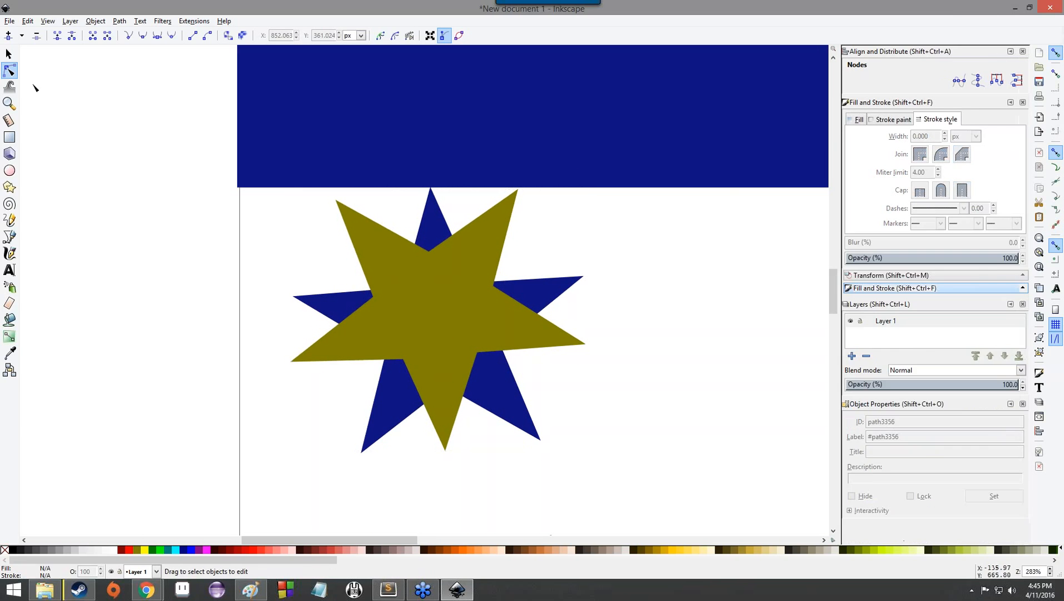
left_click(8, 53)
key("ctrl+a")
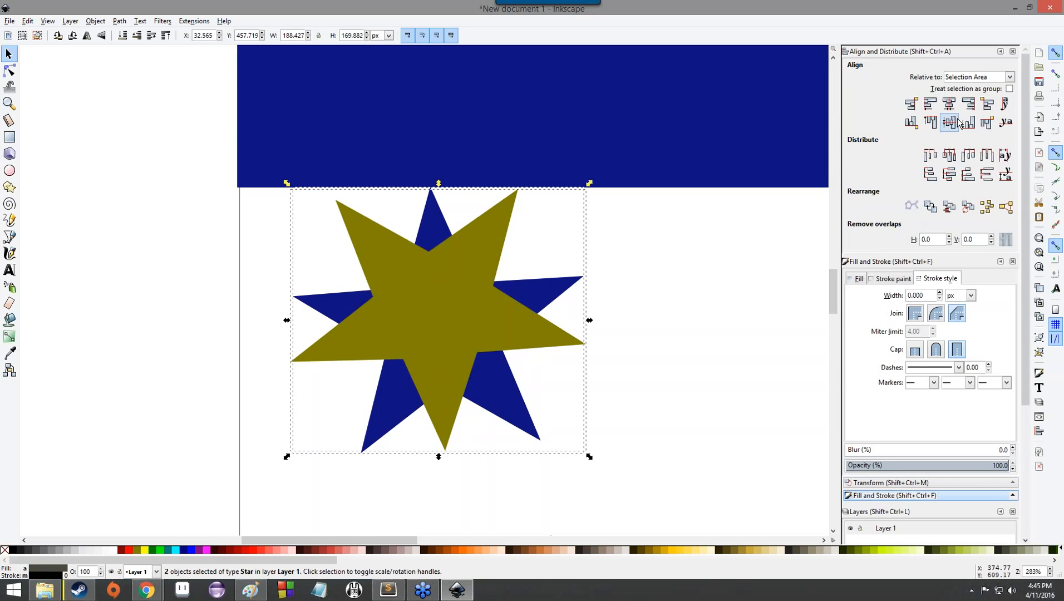
left_click(637, 351)
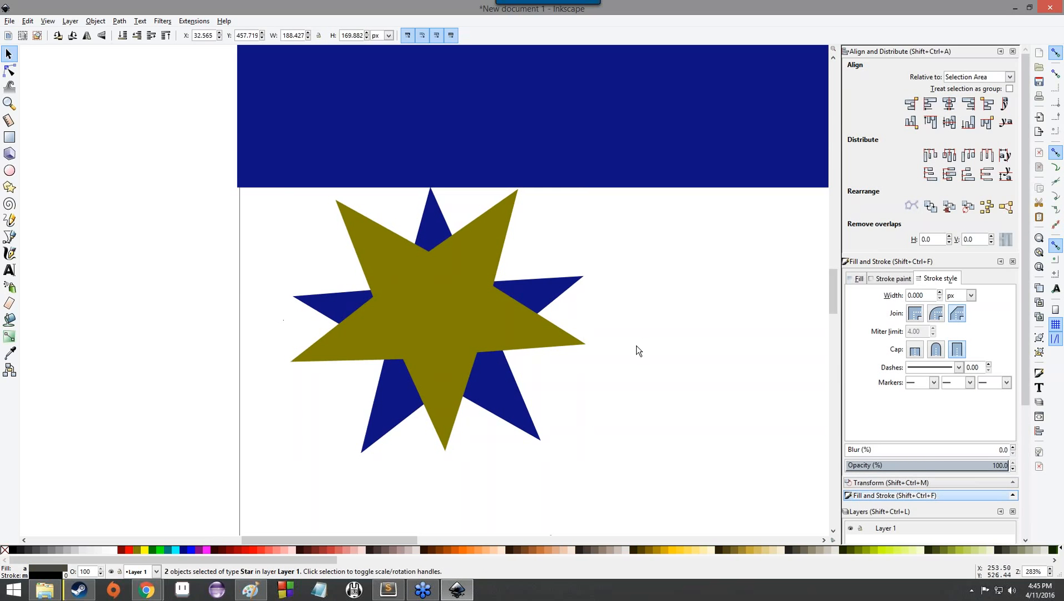
scroll(474, 331, "down", 5)
scroll(474, 331, "up", 9)
scroll(474, 331, "right", 6)
scroll(474, 331, "left", 6)
scroll(474, 327, "down", 3)
left_click_drag(664, 348, 355, 284)
scroll(436, 298, "down", 3)
scroll(436, 297, "up", 7)
scroll(437, 300, "down", 3)
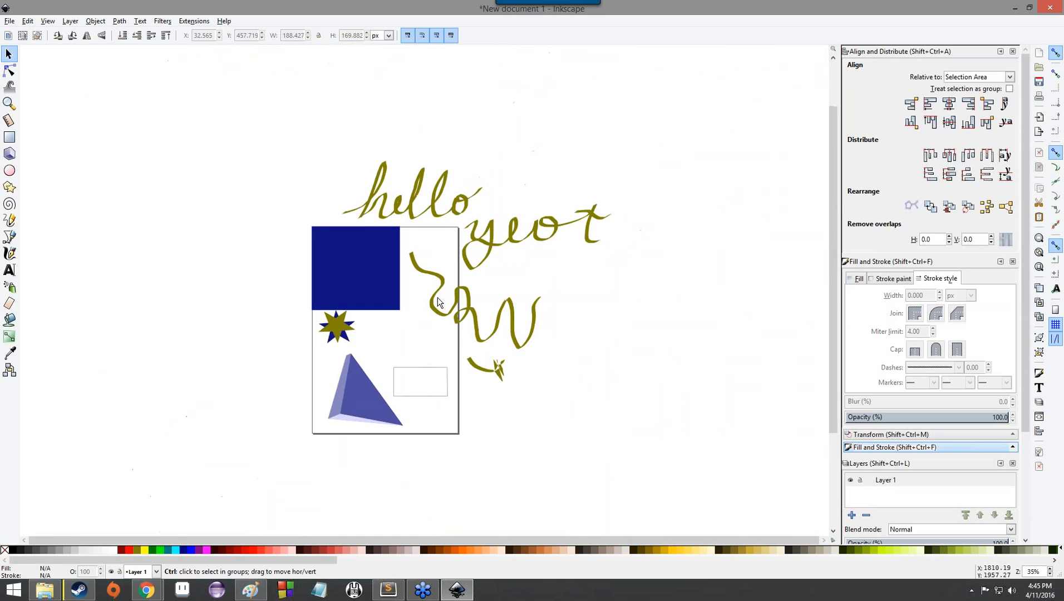
Switch to the Inkscape presentation in Google Slides and review the Duplication and Laser Cutting slides.
key("alt+Tab")
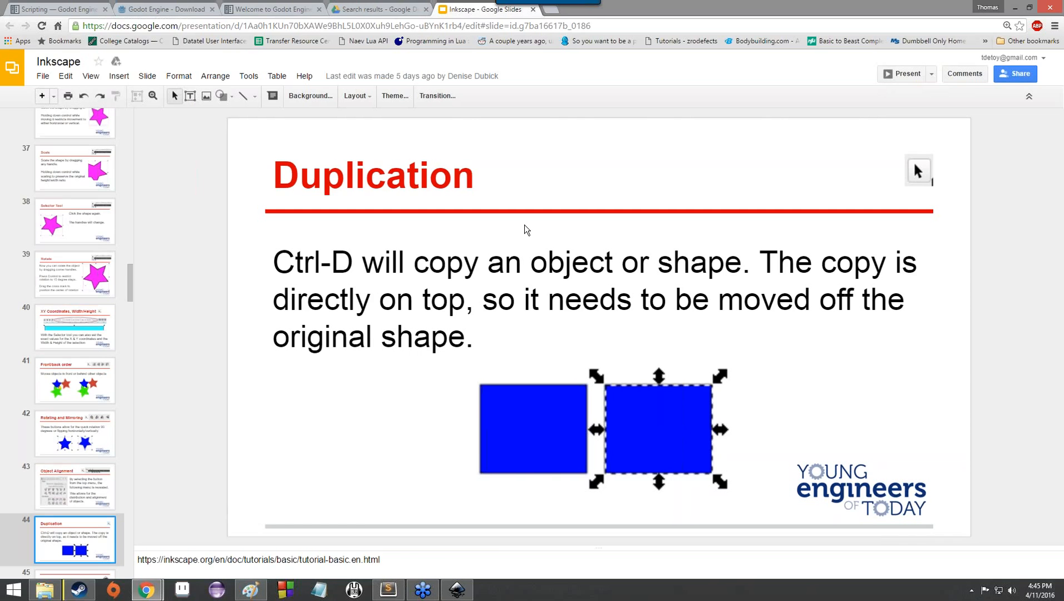
key("Down")
key("Up")
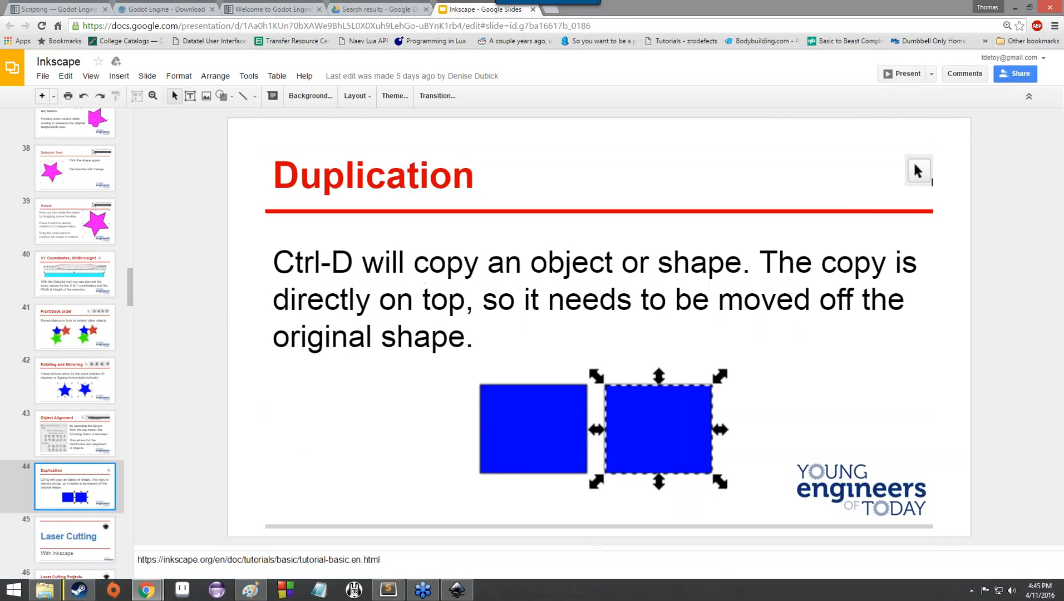
key("Down")
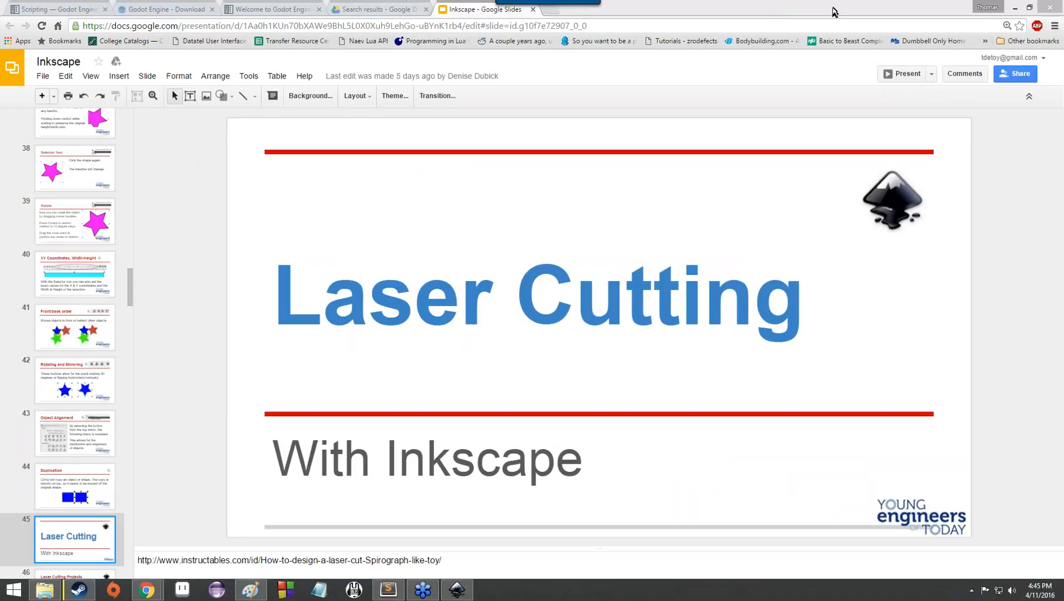
left_click(168, 341)
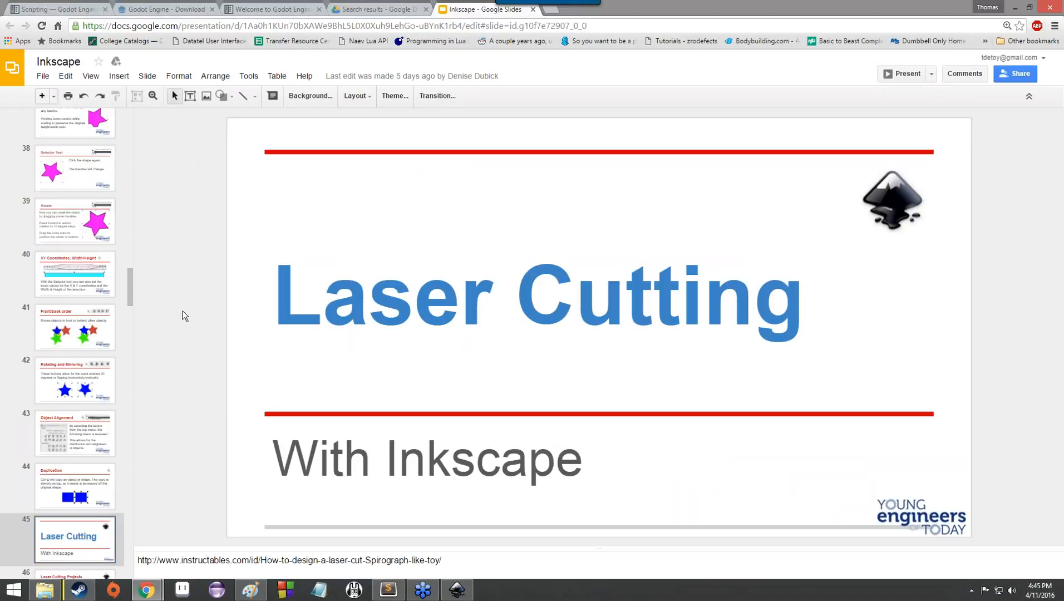
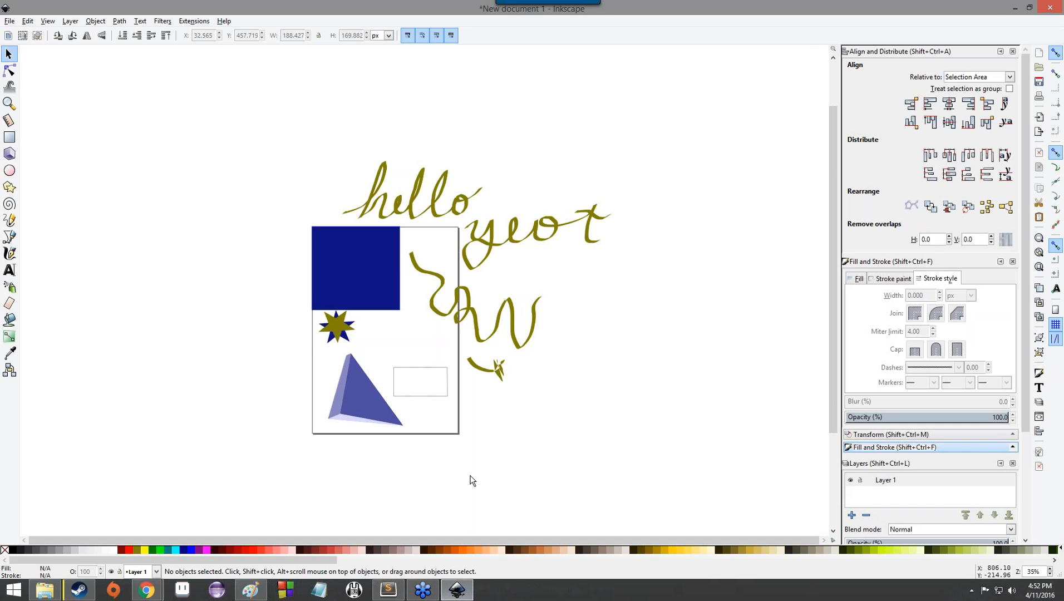
scroll(401, 370, "up", 3)
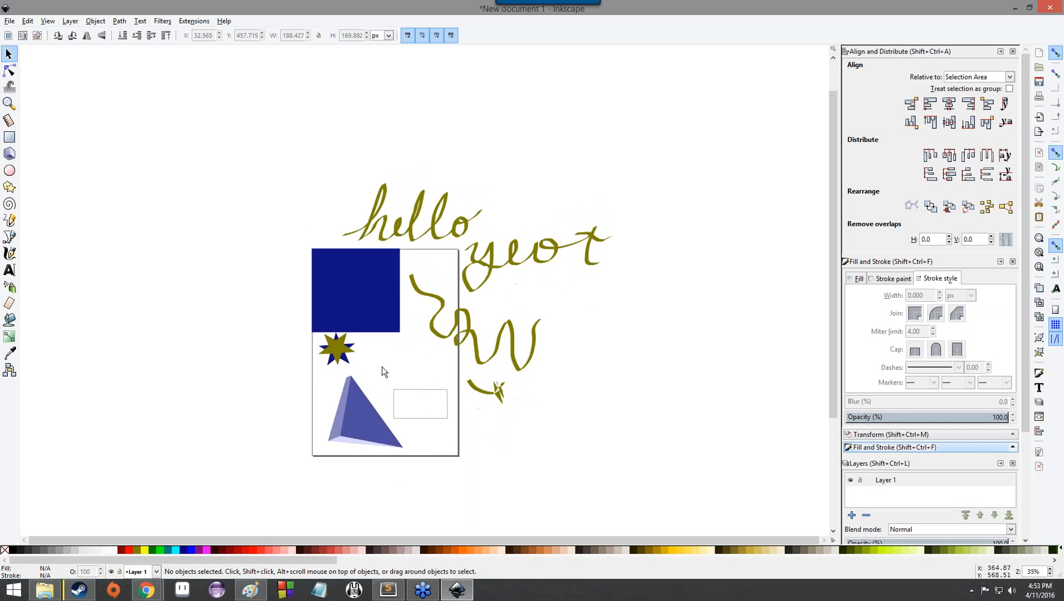
scroll(384, 369, "down", 3)
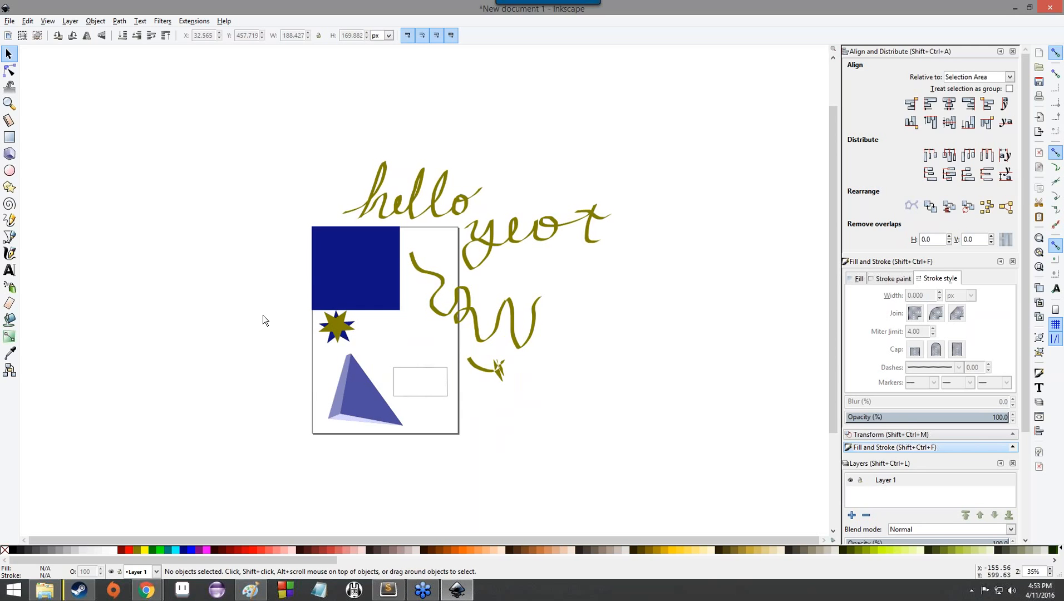
scroll(345, 287, "up", 3, "ctrl")
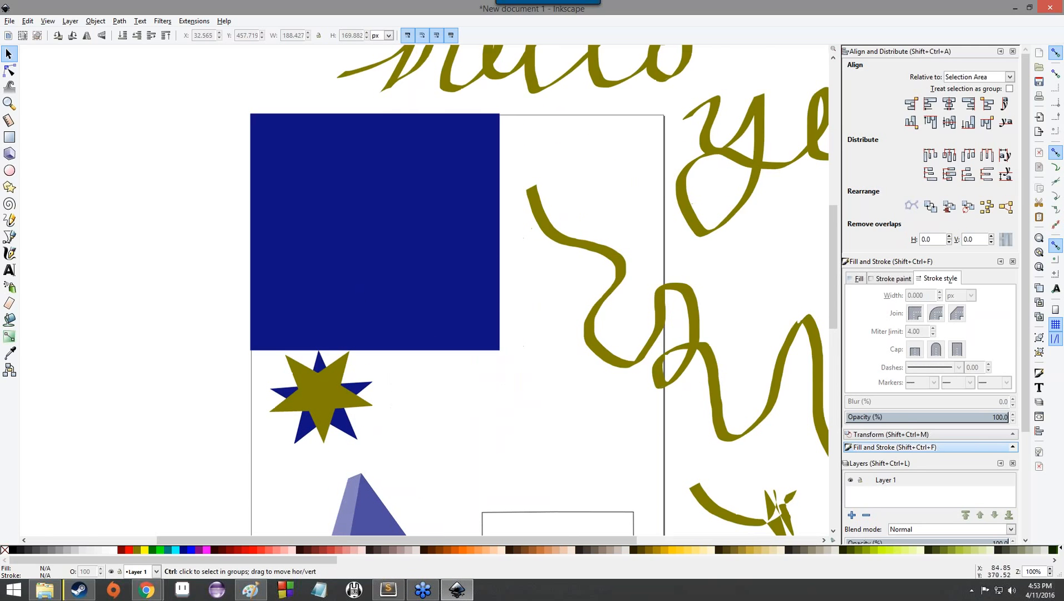
scroll(357, 275, "down", 4)
scroll(357, 278, "down", 2)
scroll(357, 278, "up", 2)
scroll(357, 278, "down", 2)
scroll(359, 278, "down", 1, "ctrl")
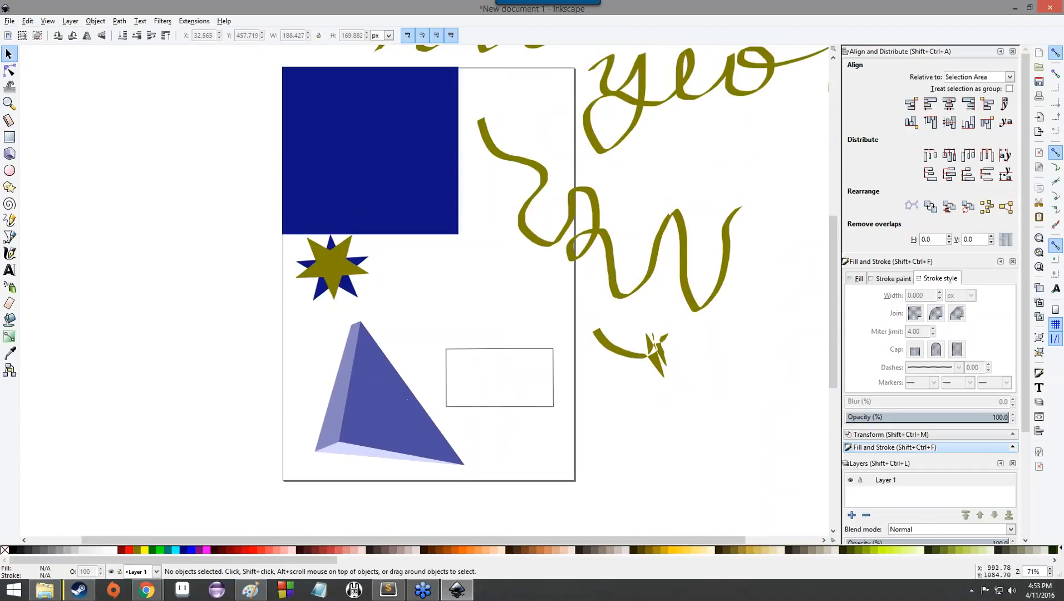
scroll(556, 57, "up", 3)
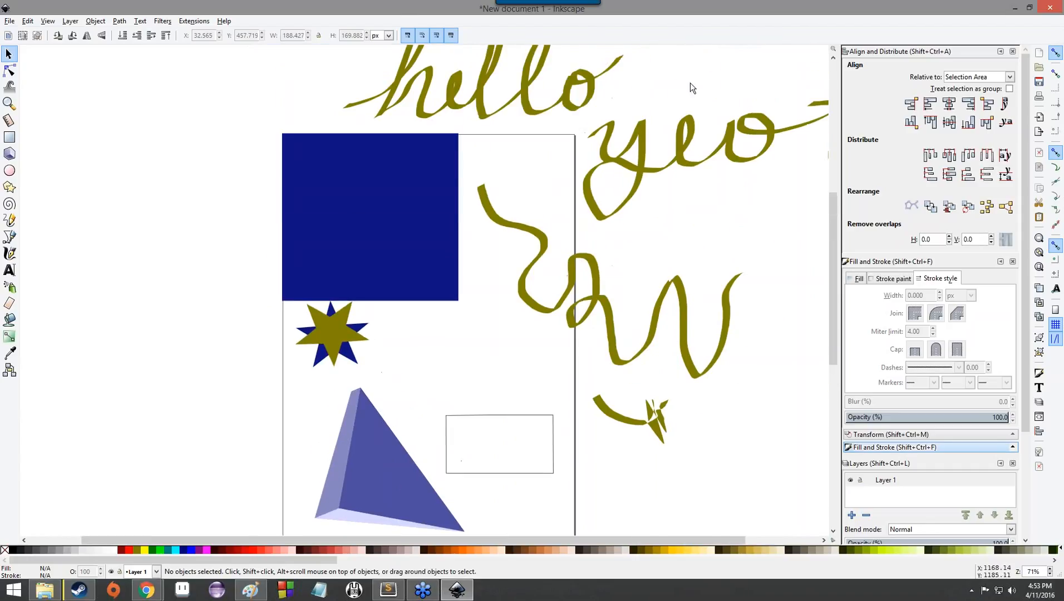
scroll(473, 261, "down", 2)
scroll(465, 268, "up", 1)
scroll(471, 223, "down", 2)
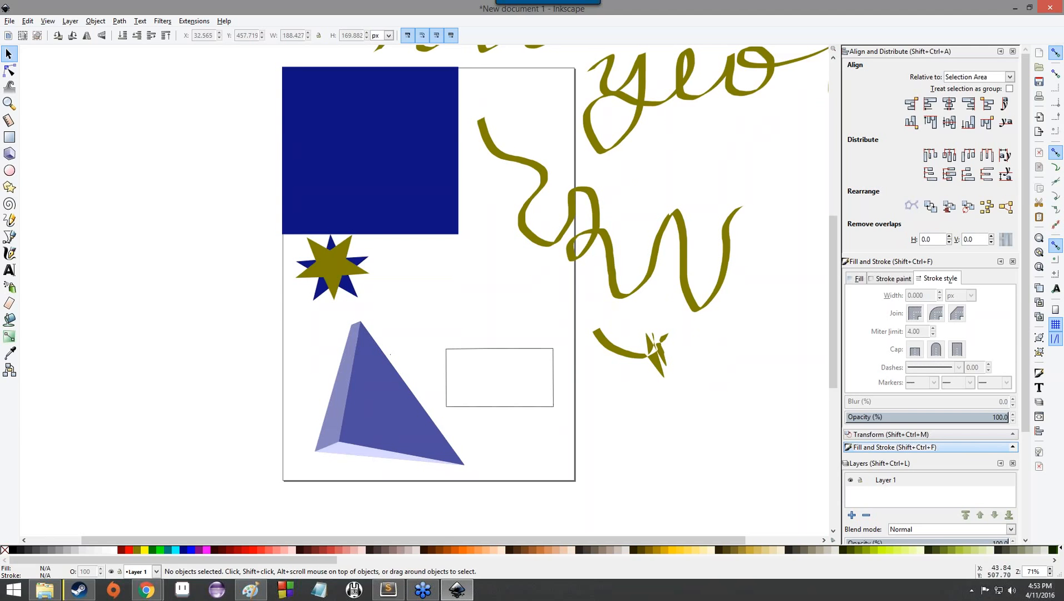
scroll(334, 218, "up", 3)
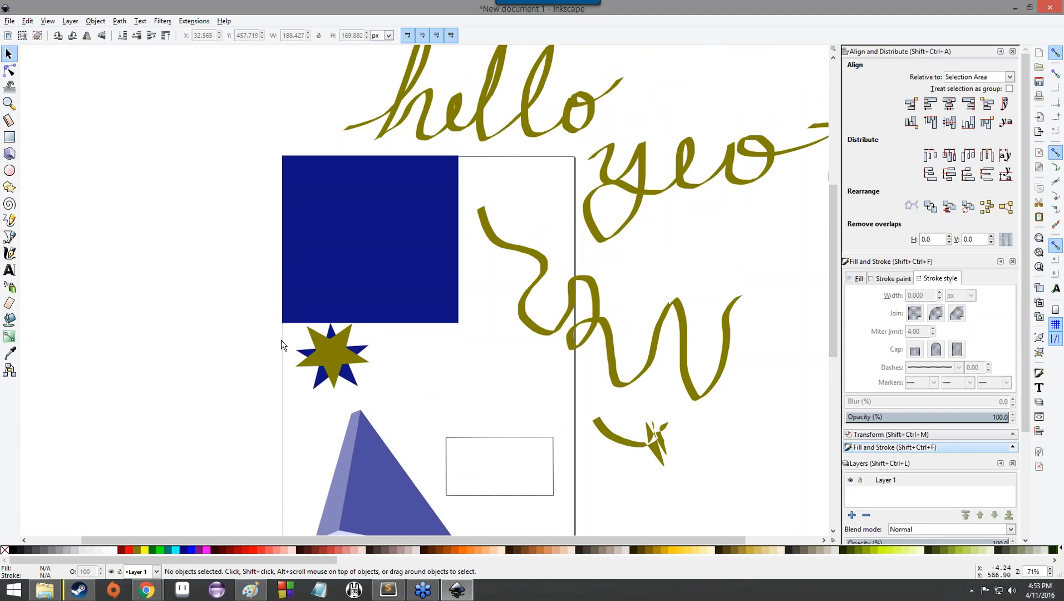
scroll(385, 345, "down", 3)
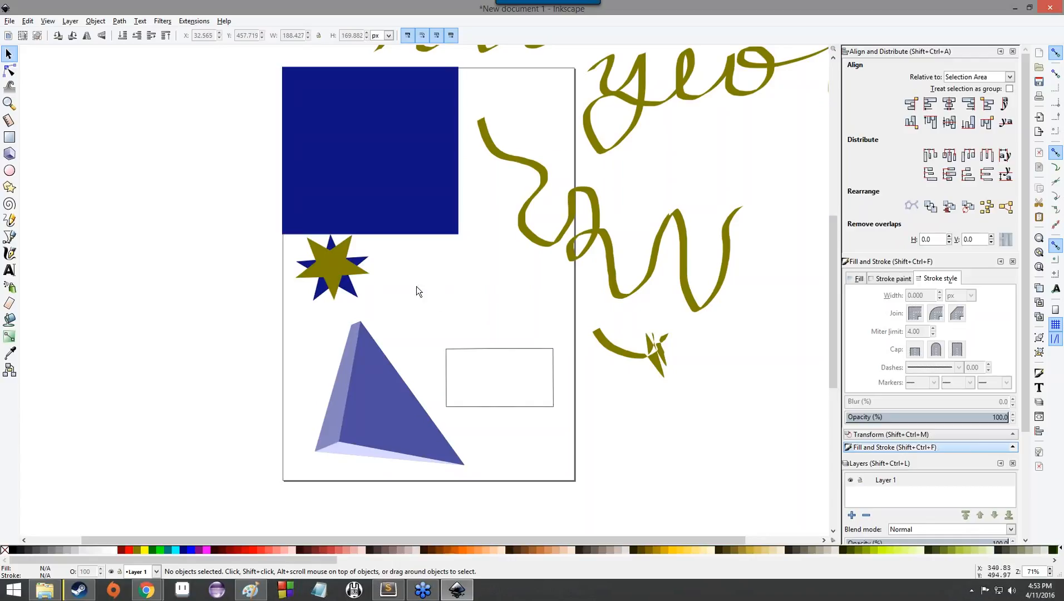
Draw a five-cornered star in the blank area above the outlined rectangle and fill it dark red (501616ff).
left_click(10, 187)
mouse_move(479, 303)
left_mouse_down()
mouse_move(542, 339)
mouse_move(451, 304)
mouse_move(540, 307)
left_mouse_up()
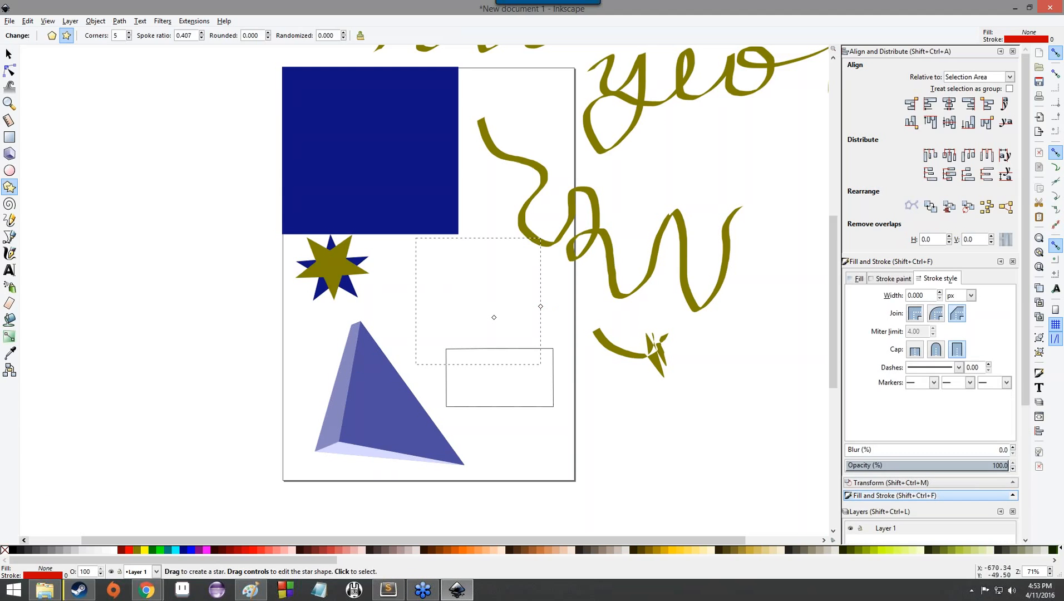
left_click(41, 569)
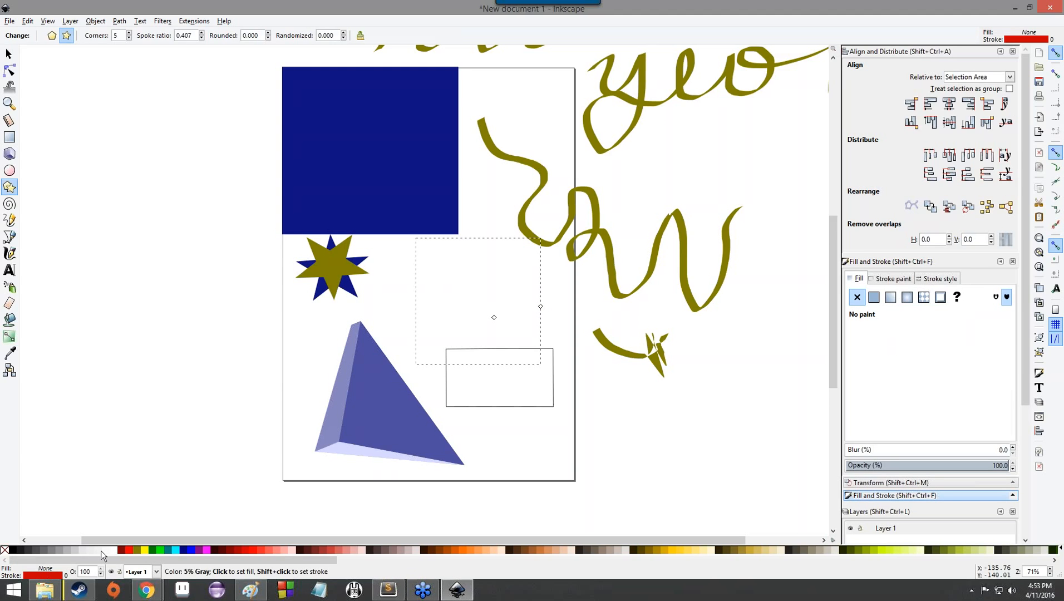
left_click(101, 550)
left_click(133, 552)
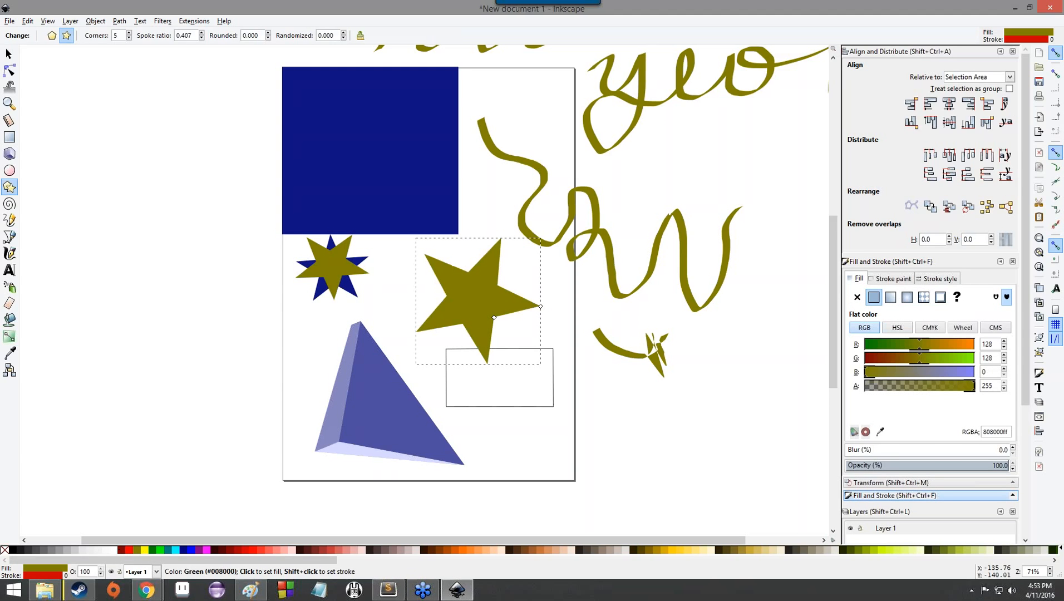
left_click(306, 550)
Reshape the dark red star into a large pentagon with a spoke ratio of 0.800, then deselect it.
left_click_drag(501, 318, 565, 383)
left_click_drag(541, 310, 573, 315)
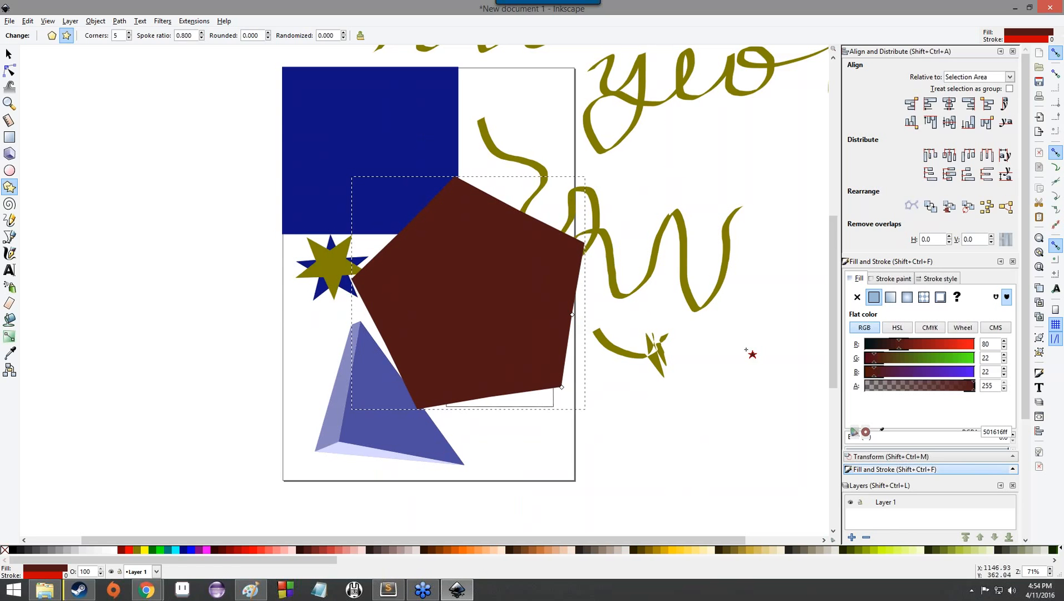
key("Escape")
Draw four large dark red five-cornered shapes, one over the pentagon and three stars over the blue square.
mouse_move(501, 317)
left_mouse_down()
mouse_move(458, 283)
mouse_move(408, 309)
left_mouse_up()
mouse_move(333, 202)
left_mouse_down()
mouse_move(390, 225)
mouse_move(356, 230)
mouse_move(341, 217)
left_mouse_up()
left_click_drag(425, 115, 423, 183)
left_click_drag(294, 92, 348, 100)
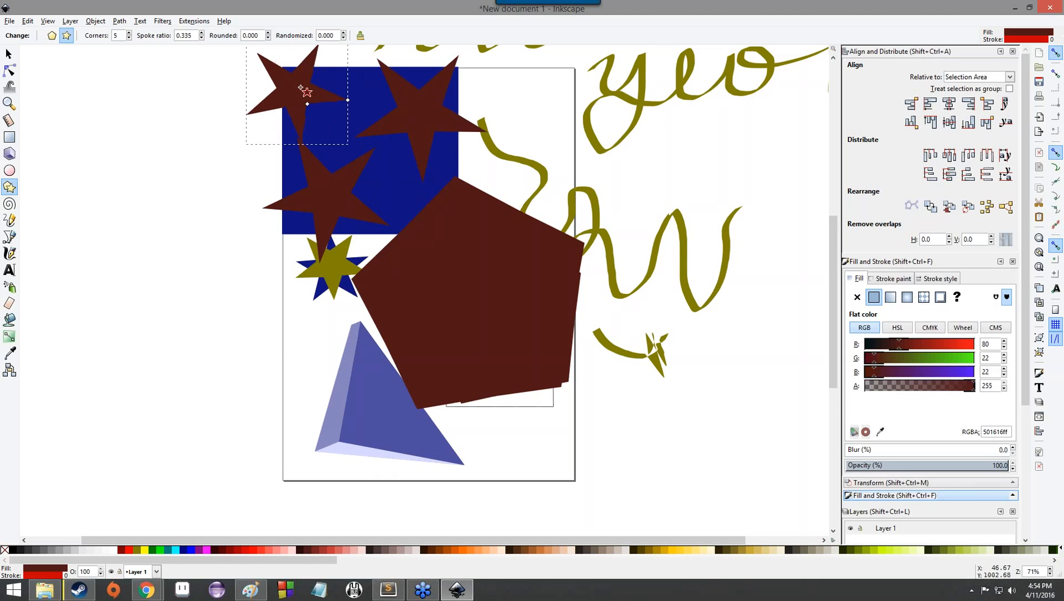
Scatter many small five-cornered dark red stars with a spoke ratio of 0.335 across the gaps in the blue square.
left_click_drag(396, 197, 425, 212)
left_click_drag(328, 124, 377, 119)
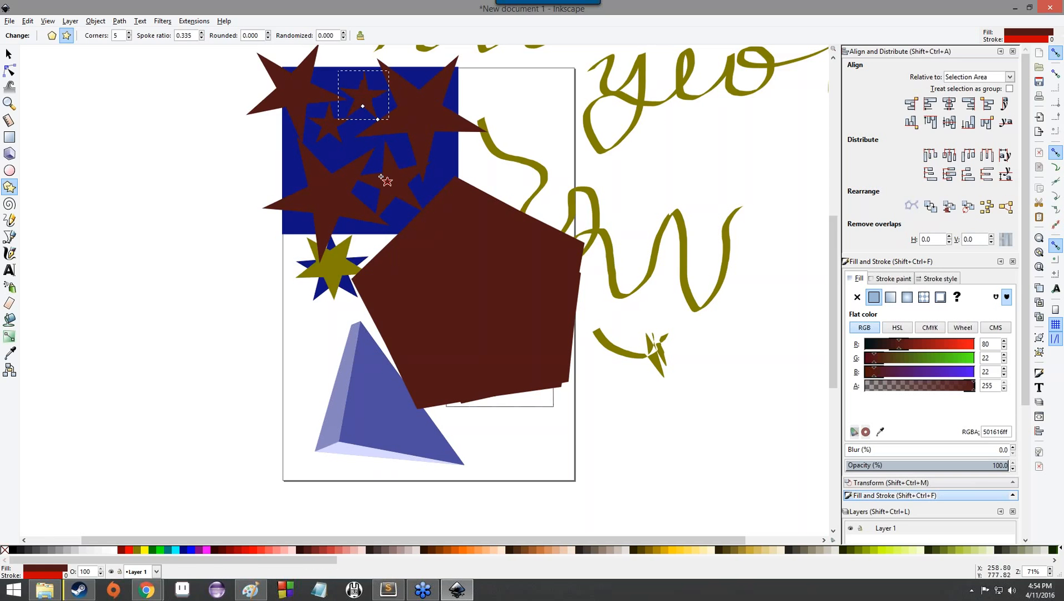
left_click_drag(346, 151, 351, 156)
left_click_drag(434, 179, 443, 189)
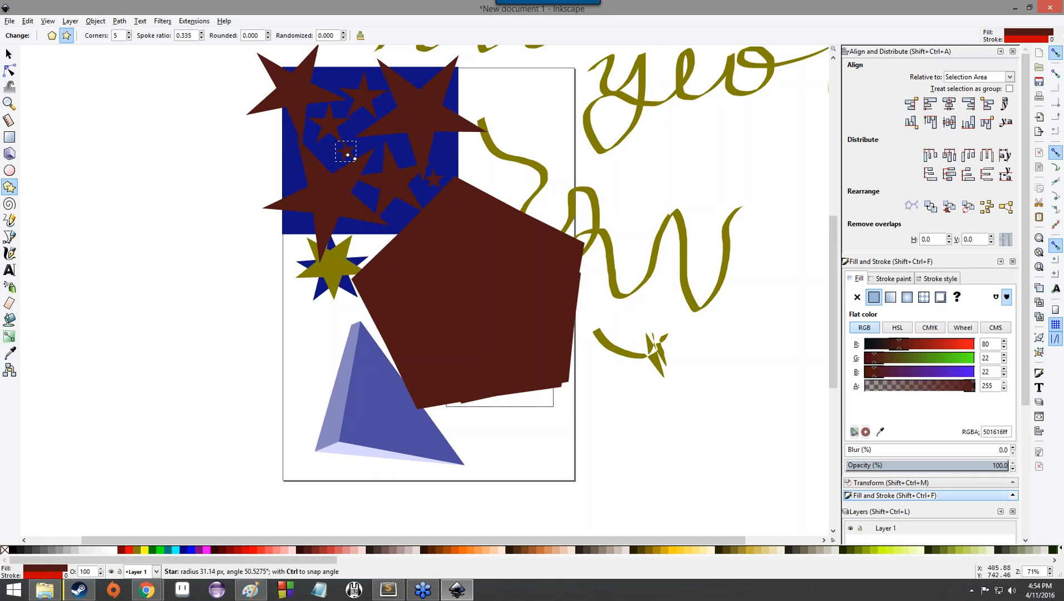
mouse_move(400, 148)
left_mouse_down()
mouse_move(410, 161)
mouse_move(456, 163)
left_mouse_up()
left_click_drag(358, 142, 365, 150)
left_click_drag(352, 126, 357, 130)
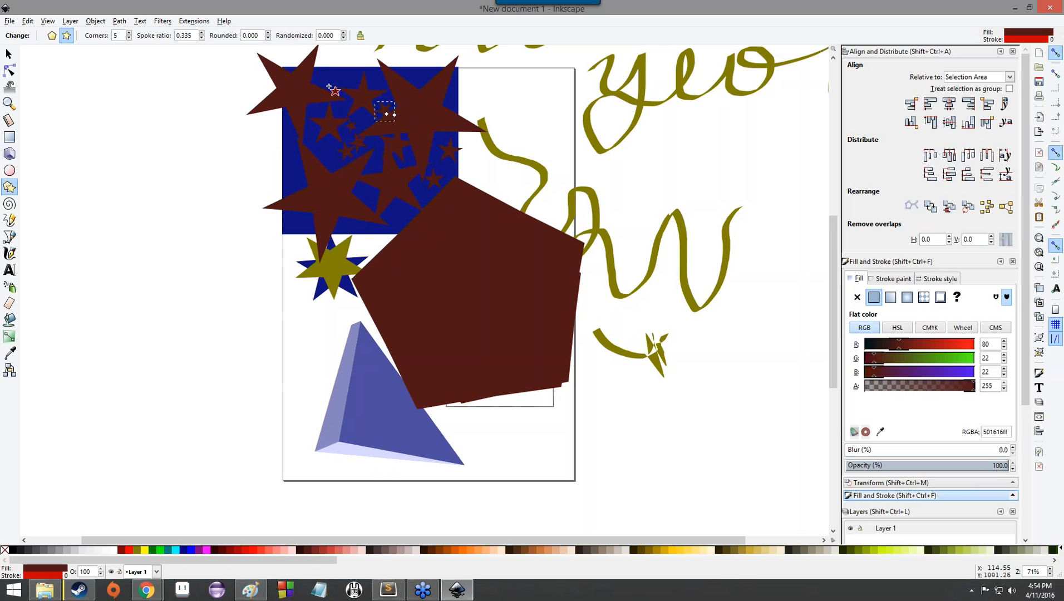
left_click_drag(329, 83, 341, 91)
left_click_drag(315, 162, 345, 168)
left_click_drag(345, 233, 313, 225)
left_click_drag(402, 216, 416, 223)
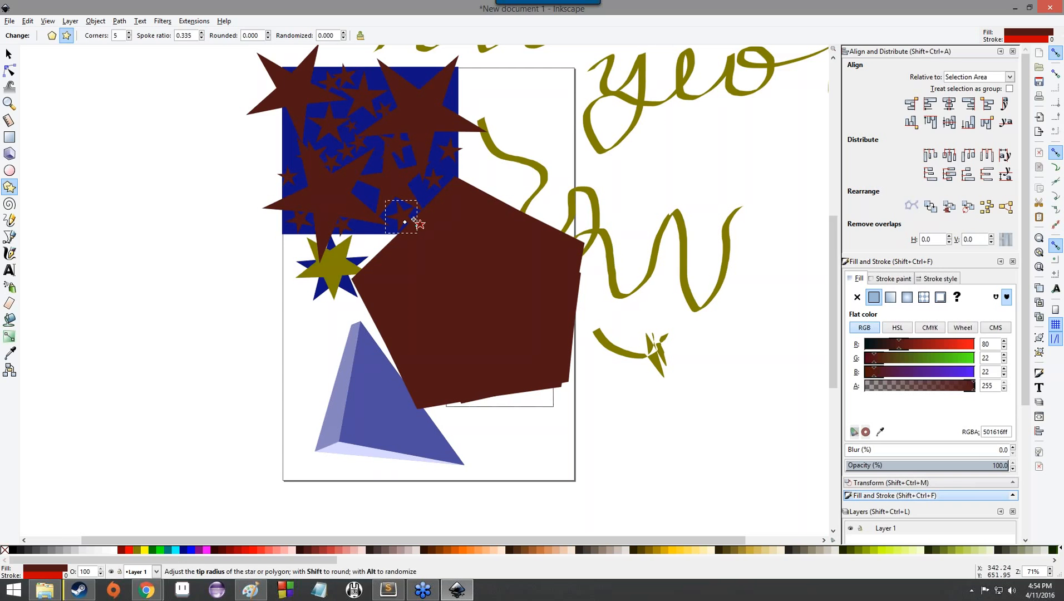
mouse_move(362, 190)
left_mouse_down()
mouse_move(371, 200)
mouse_move(378, 151)
mouse_move(328, 149)
mouse_move(371, 140)
left_mouse_up()
left_click_drag(340, 106, 341, 113)
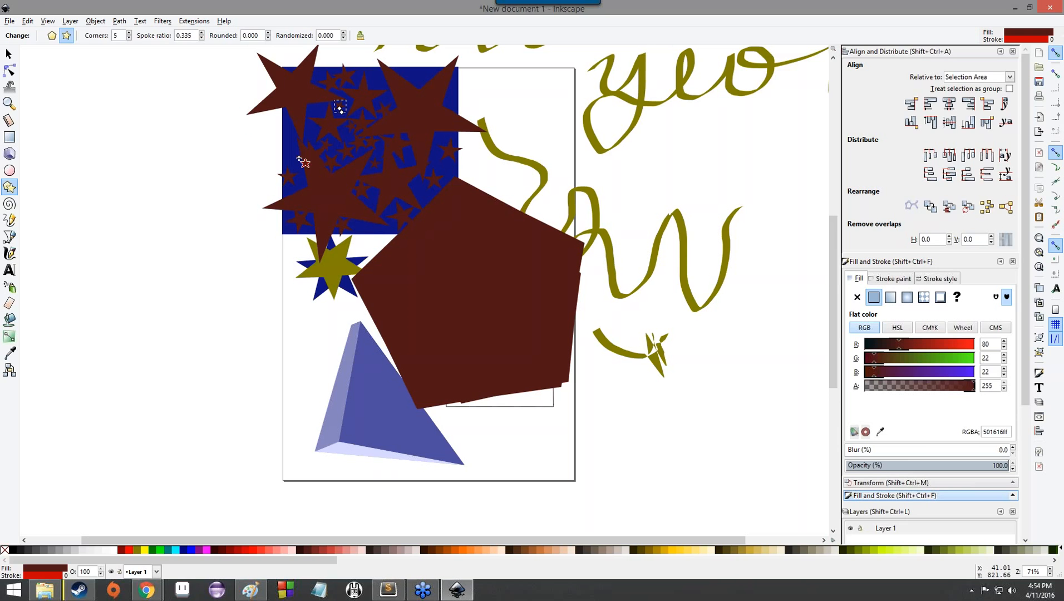
left_click_drag(288, 144, 302, 151)
mouse_move(310, 104)
left_mouse_down()
mouse_move(324, 110)
mouse_move(288, 124)
left_mouse_up()
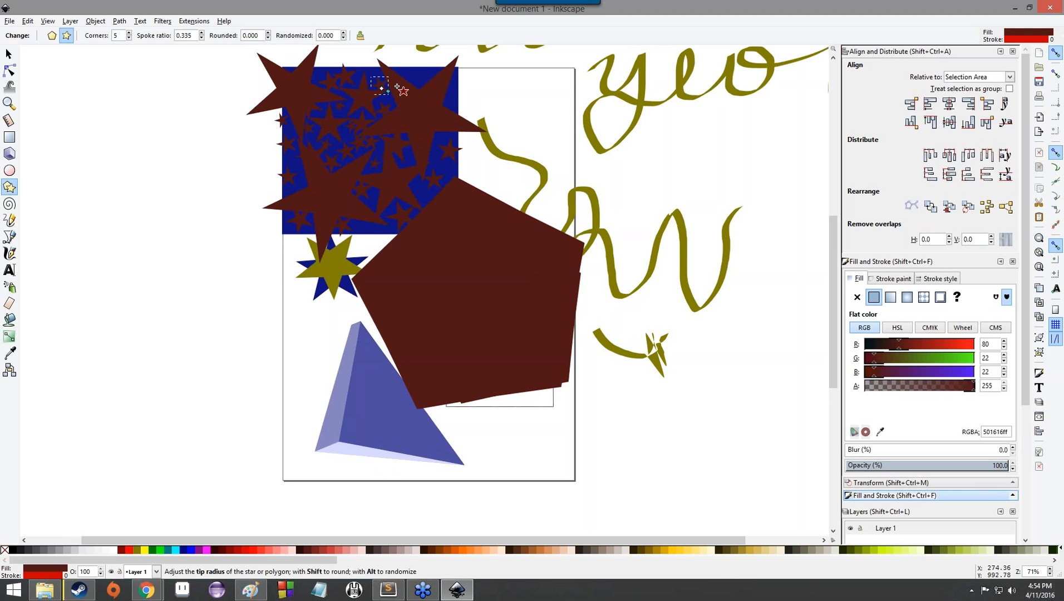
left_click_drag(419, 78, 422, 74)
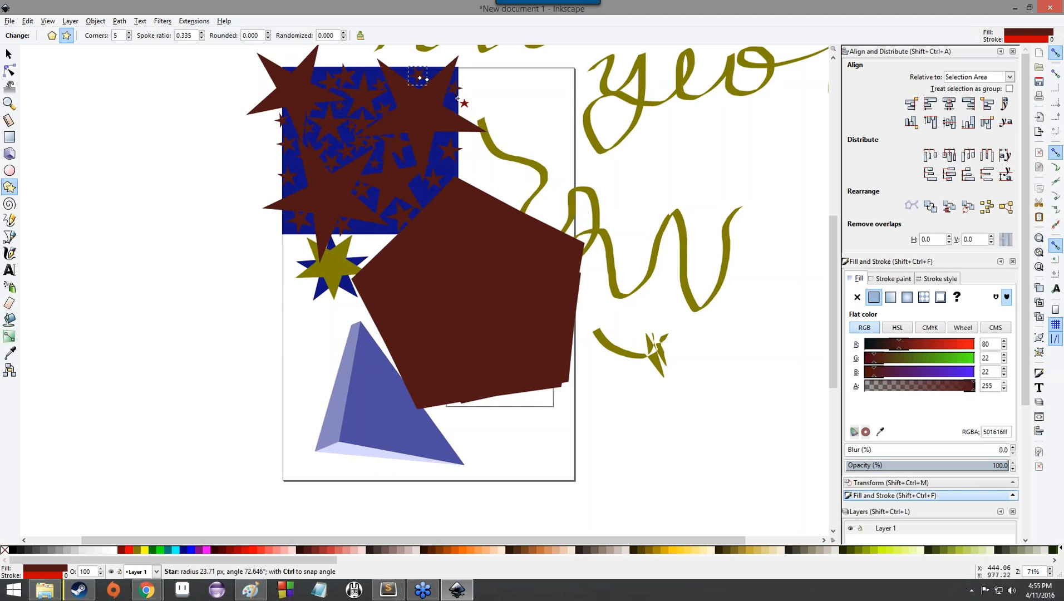
mouse_move(436, 148)
left_mouse_down()
mouse_move(441, 140)
mouse_move(447, 170)
mouse_move(423, 196)
left_mouse_up()
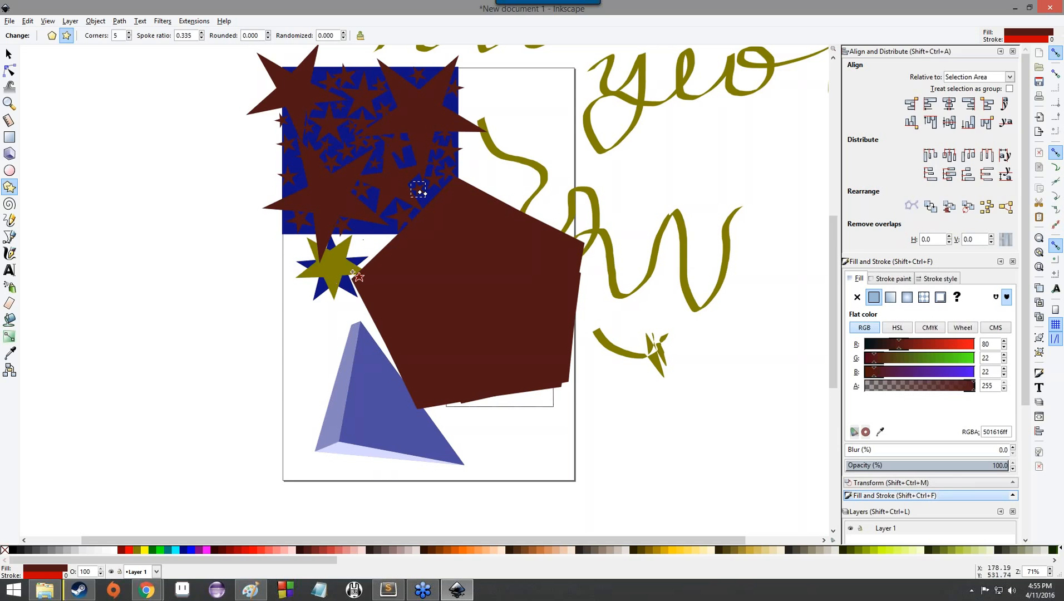
left_click_drag(366, 229, 393, 206)
mouse_move(406, 157)
left_mouse_down()
mouse_move(399, 173)
mouse_move(406, 165)
left_mouse_up()
left_click_drag(342, 130, 353, 145)
mouse_move(291, 158)
left_mouse_down()
mouse_move(298, 198)
mouse_move(298, 163)
mouse_move(307, 168)
left_mouse_up()
left_click_drag(469, 113, 461, 107)
left_click_drag(373, 193, 380, 195)
left_click_drag(376, 151, 380, 153)
mouse_move(377, 105)
left_mouse_down()
mouse_move(391, 100)
mouse_move(345, 109)
mouse_move(315, 135)
mouse_move(325, 110)
mouse_move(317, 116)
left_mouse_up()
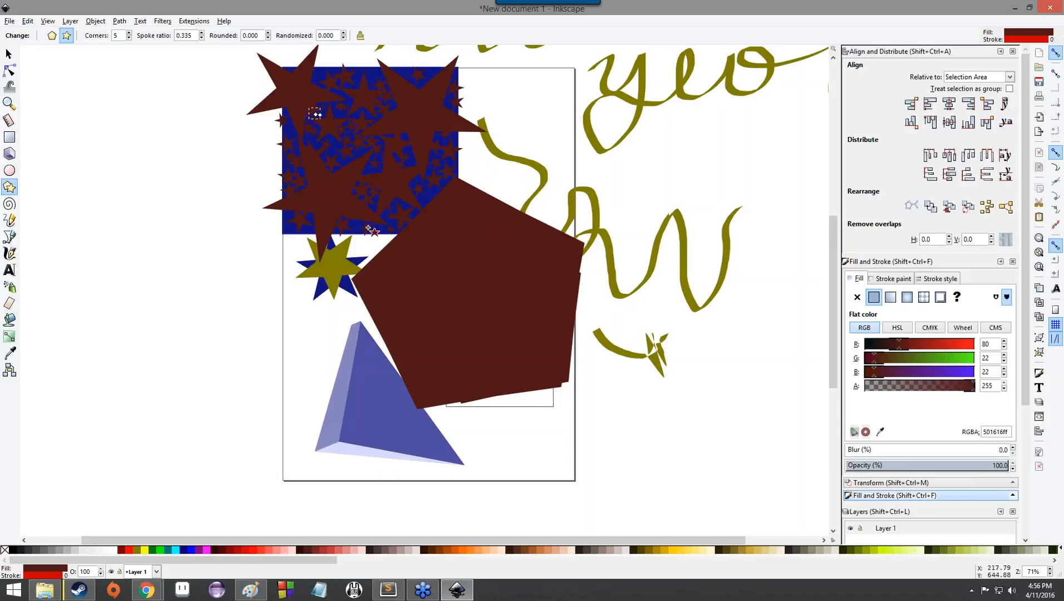
Deselect the last star and draw a separate upright dark red star beside the blue square, above the olive squiggle.
left_click(250, 242)
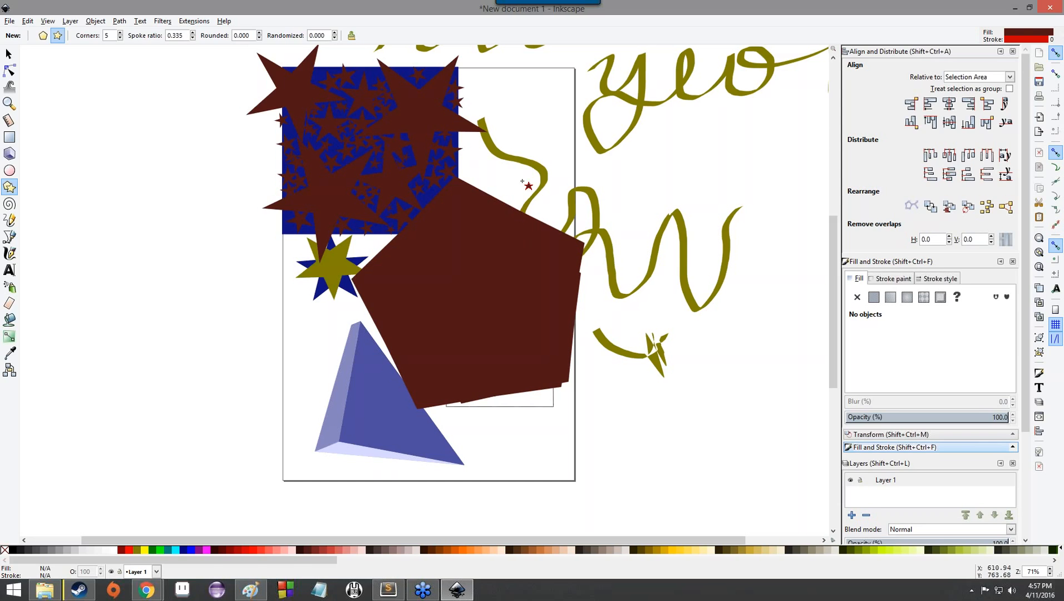
mouse_move(522, 101)
left_mouse_down()
mouse_move(547, 128)
mouse_move(559, 103)
mouse_move(531, 124)
mouse_move(559, 95)
mouse_move(542, 97)
mouse_move(570, 106)
mouse_move(594, 136)
mouse_move(562, 64)
mouse_move(493, 77)
mouse_move(538, 92)
mouse_move(536, 118)
mouse_move(503, 78)
mouse_move(543, 132)
left_mouse_up()
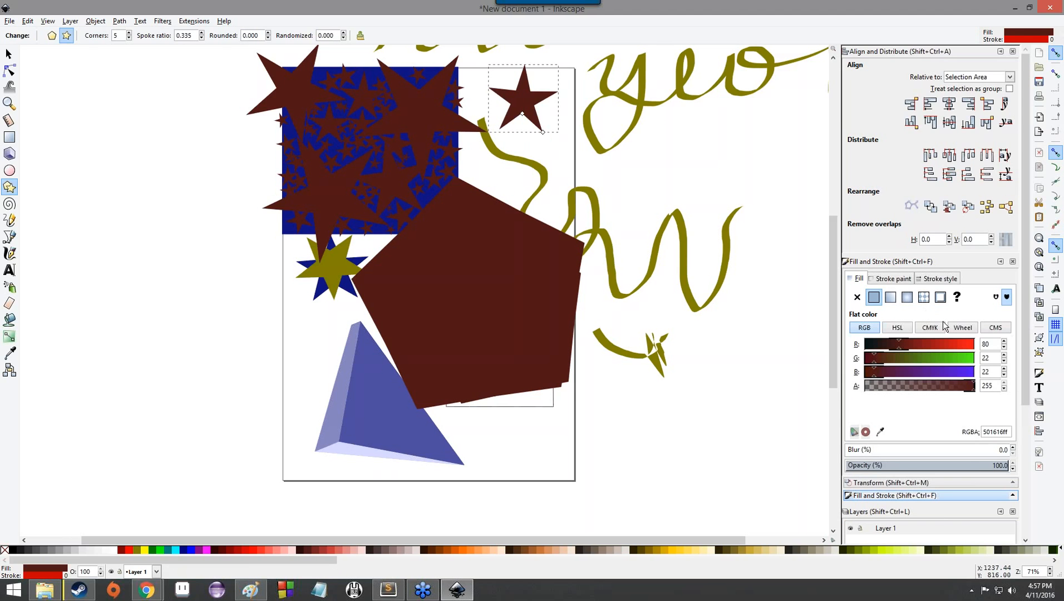